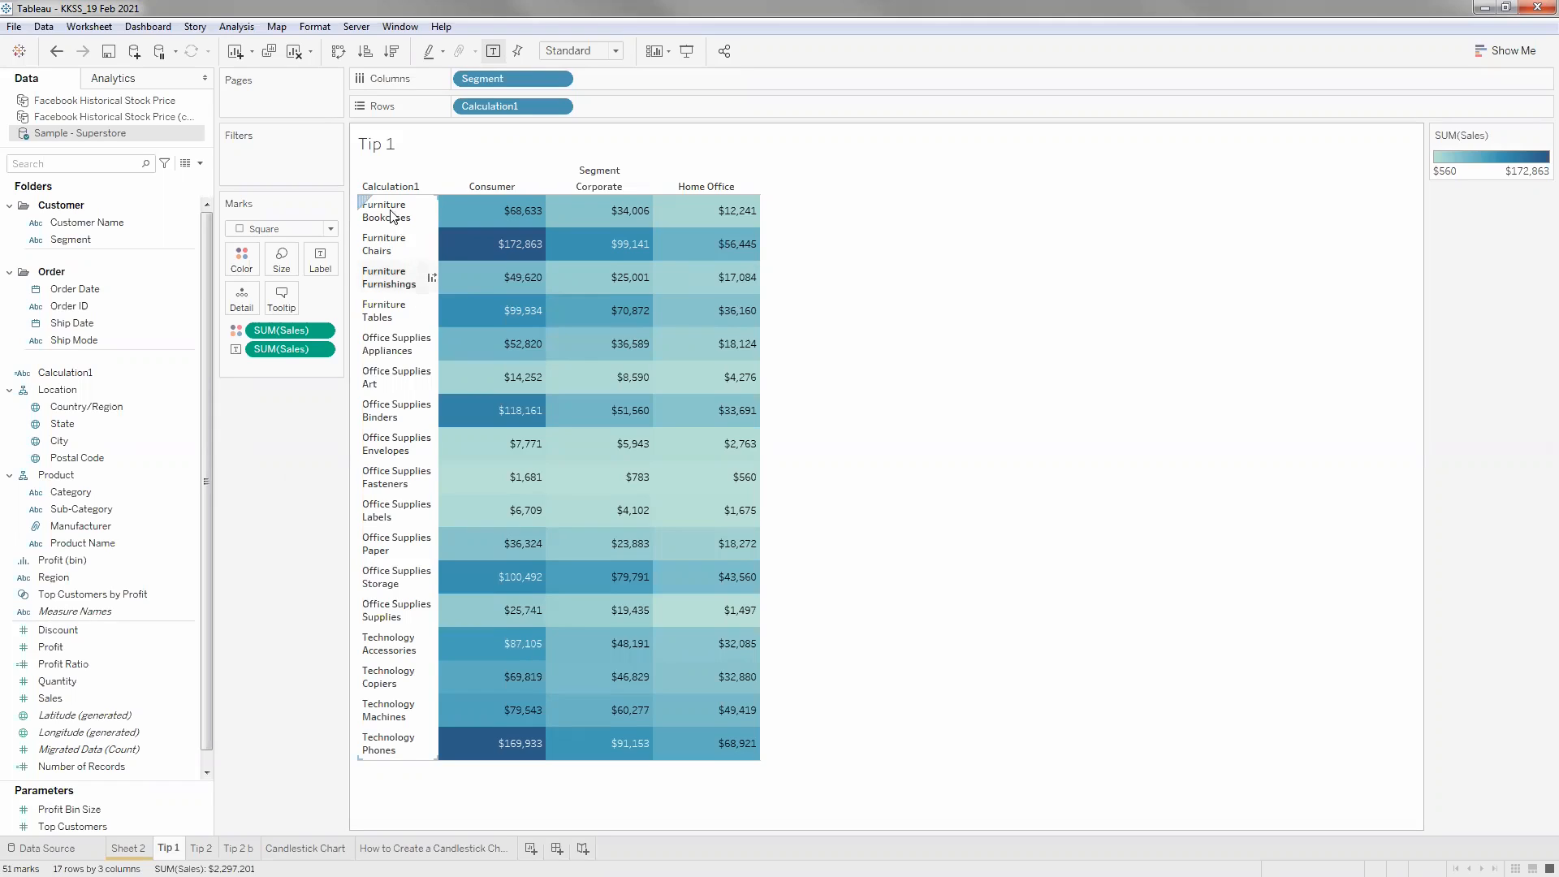
Create a calculated field that joins the two product fields with the formula [Category] + [Sub-Category].
click(394, 213)
click(264, 461)
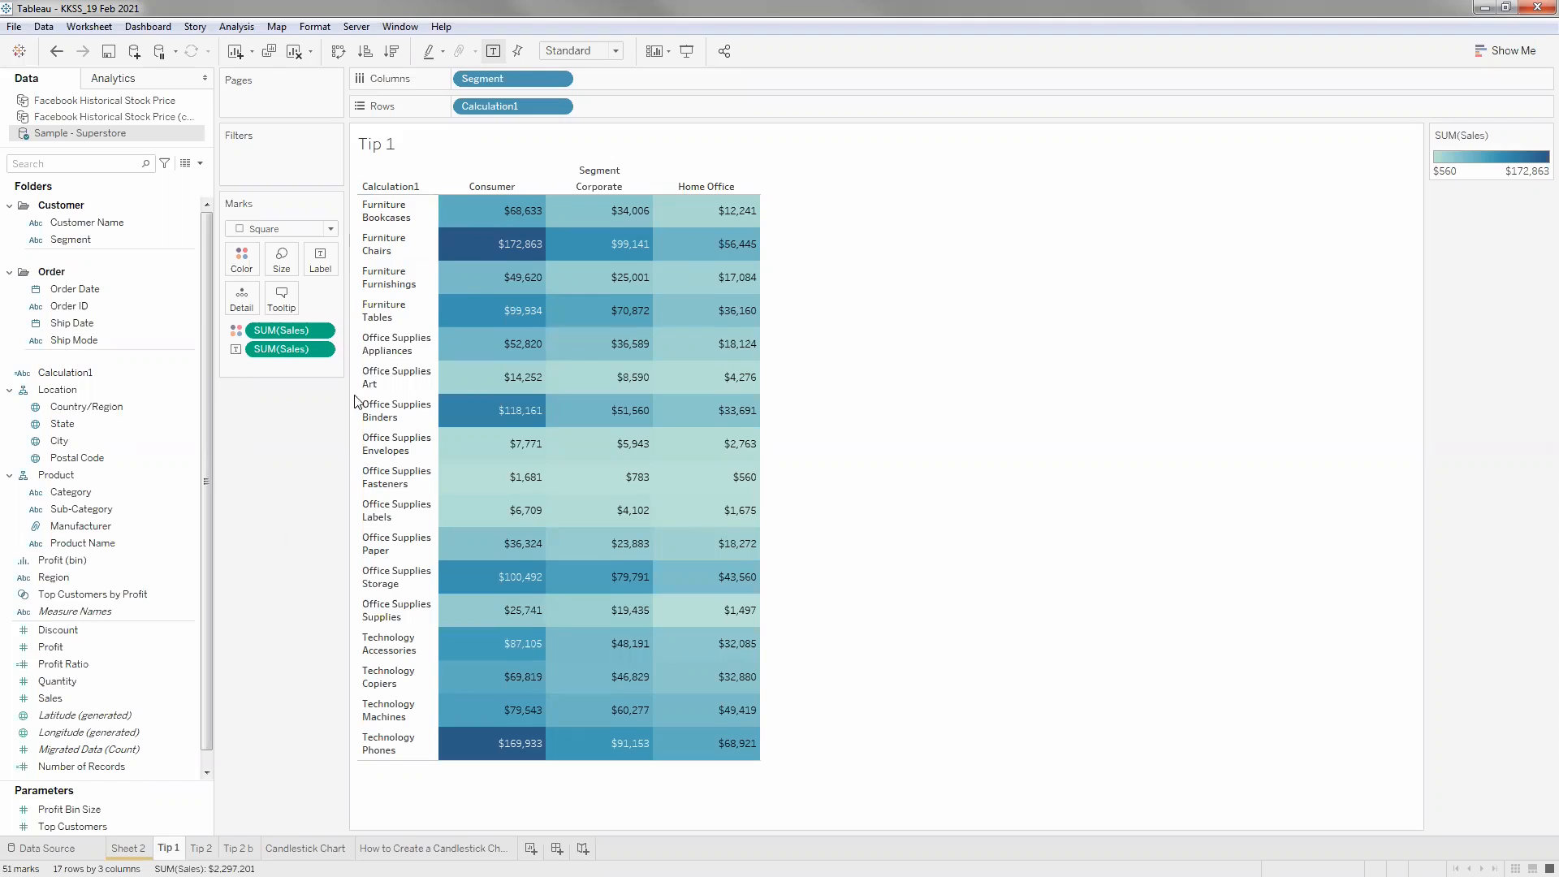
click(200, 164)
click(158, 183)
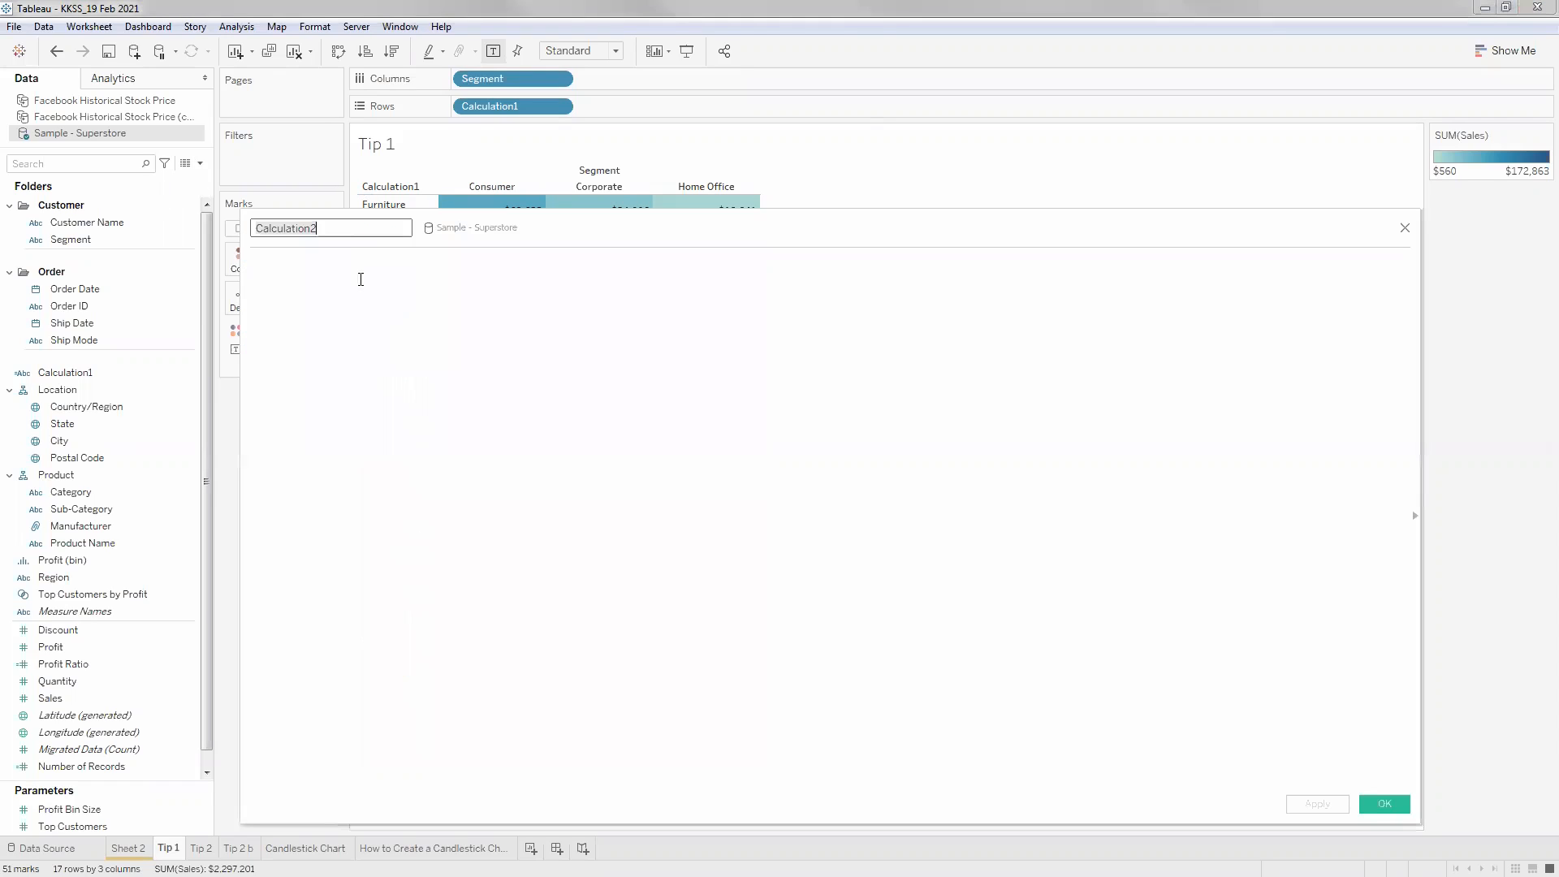
click(361, 279)
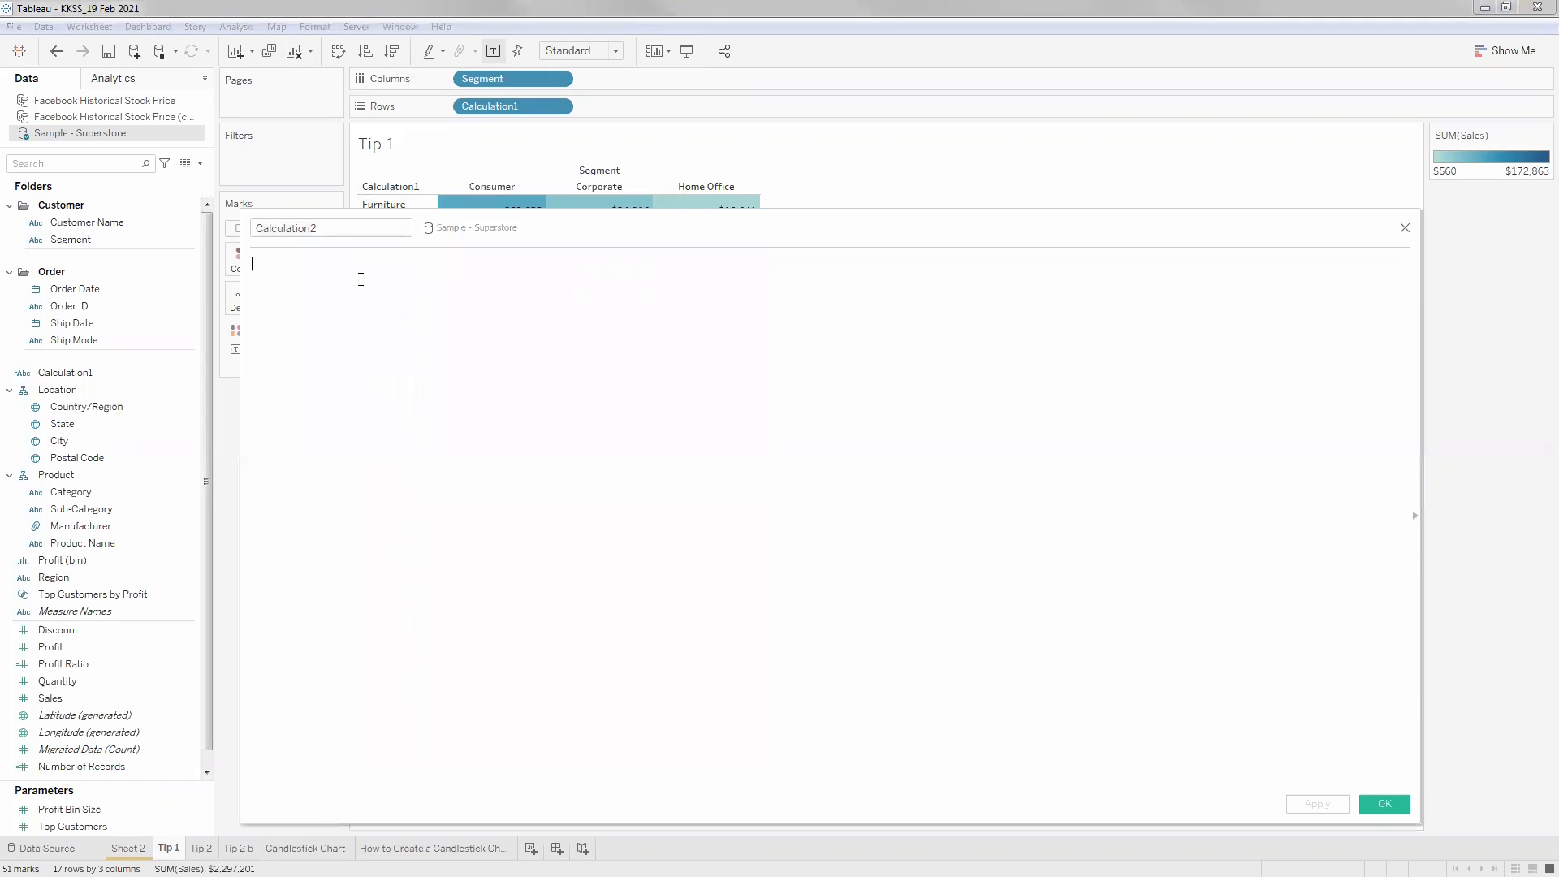
text(Cate)
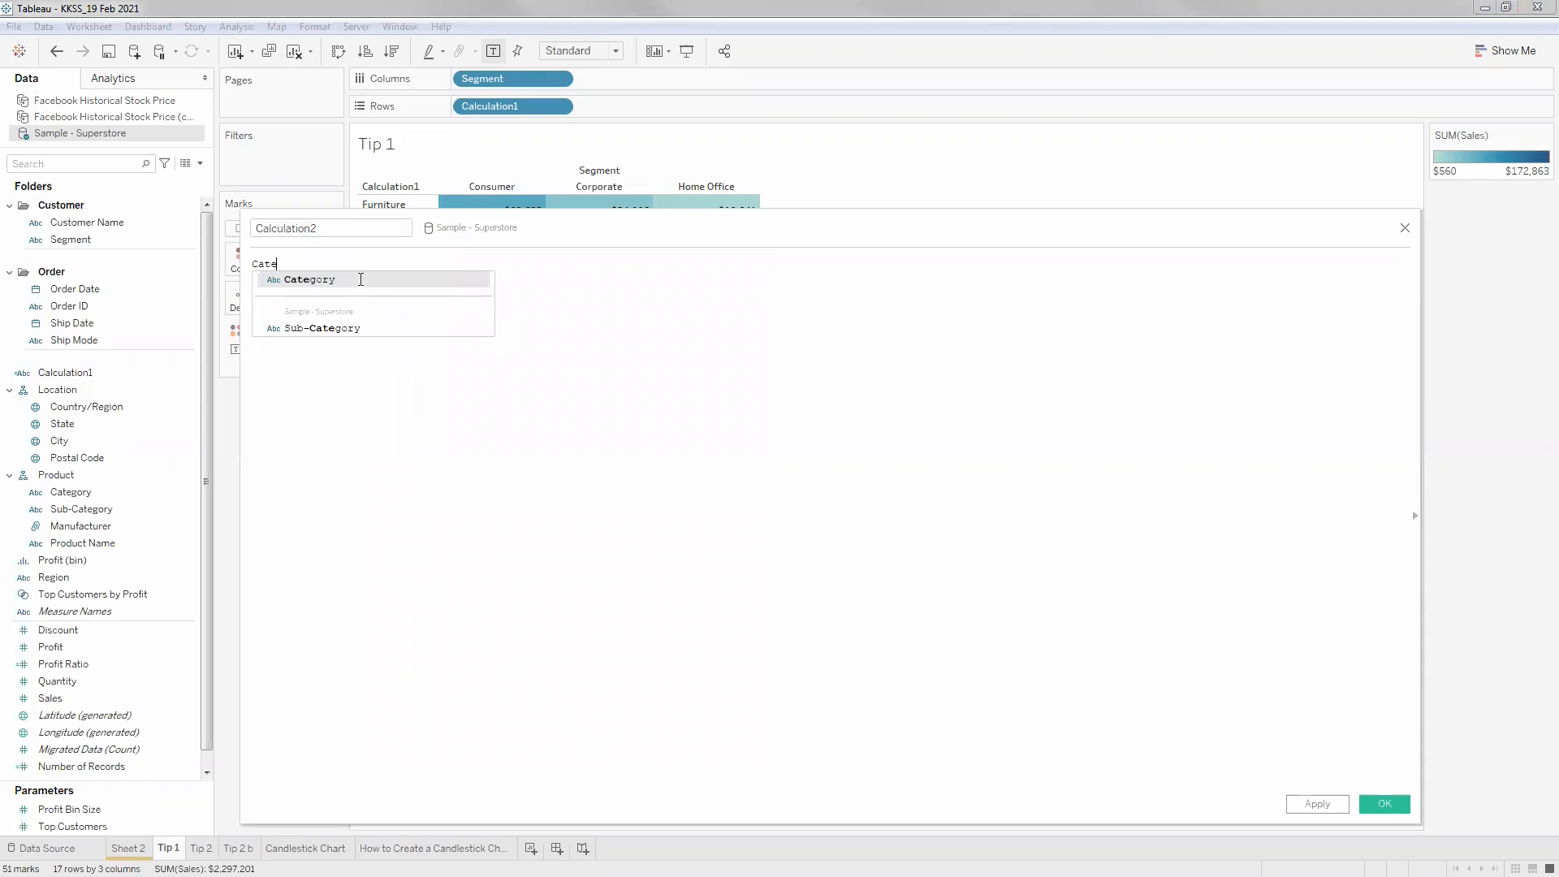
key(Return)
text(+ )
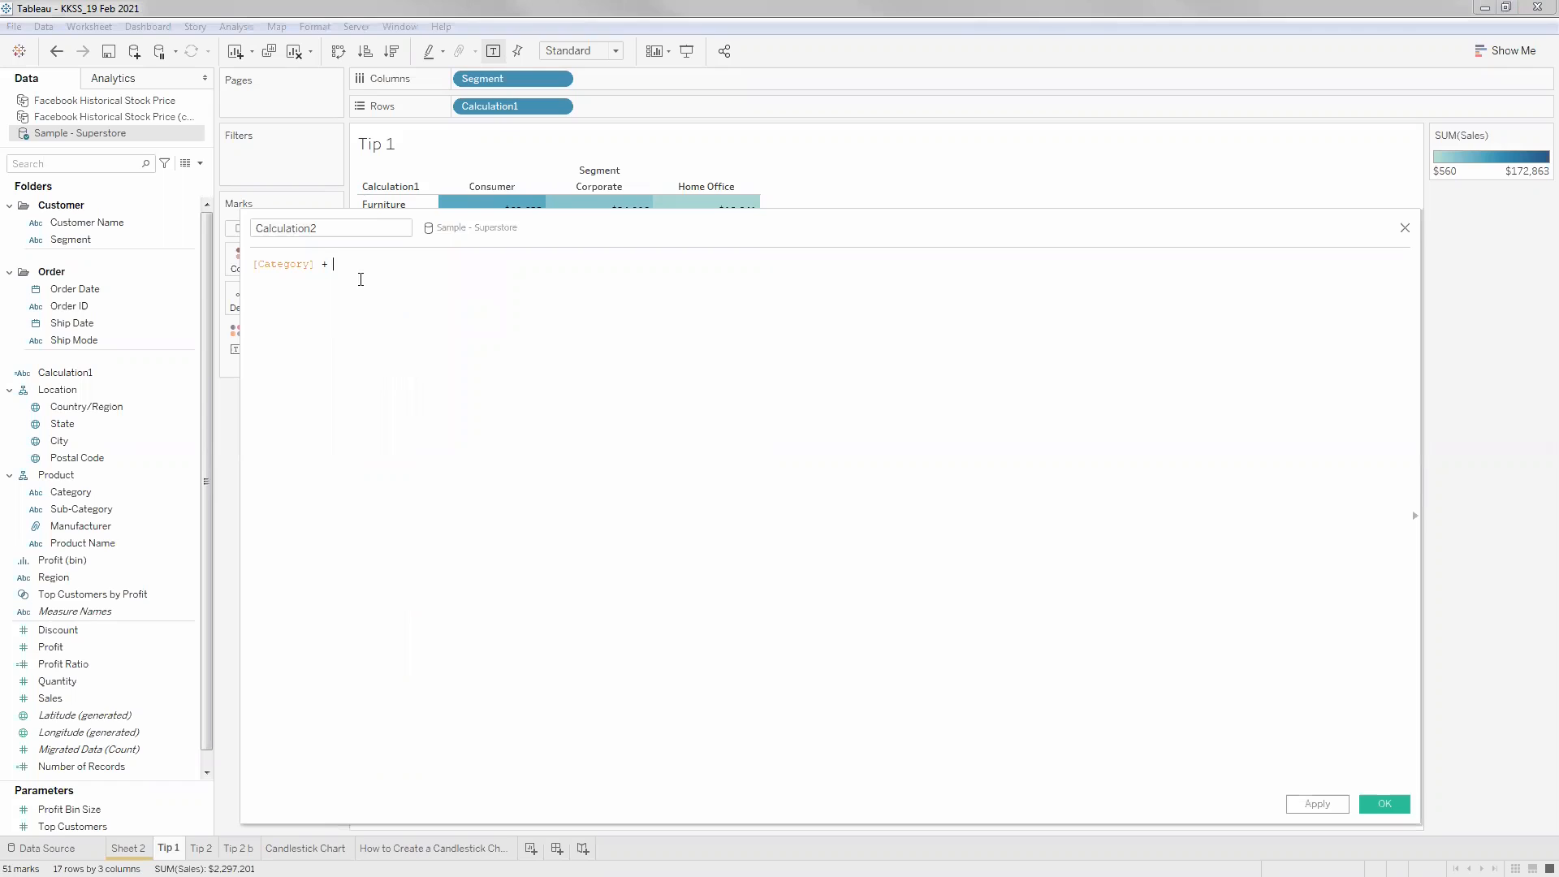
text([Sub)
key(Return)
click(1385, 804)
Add Calculation2 to Rows after Calculation1 and make the table rows tall enough for two-line labels.
drag(524, 237, 715, 160)
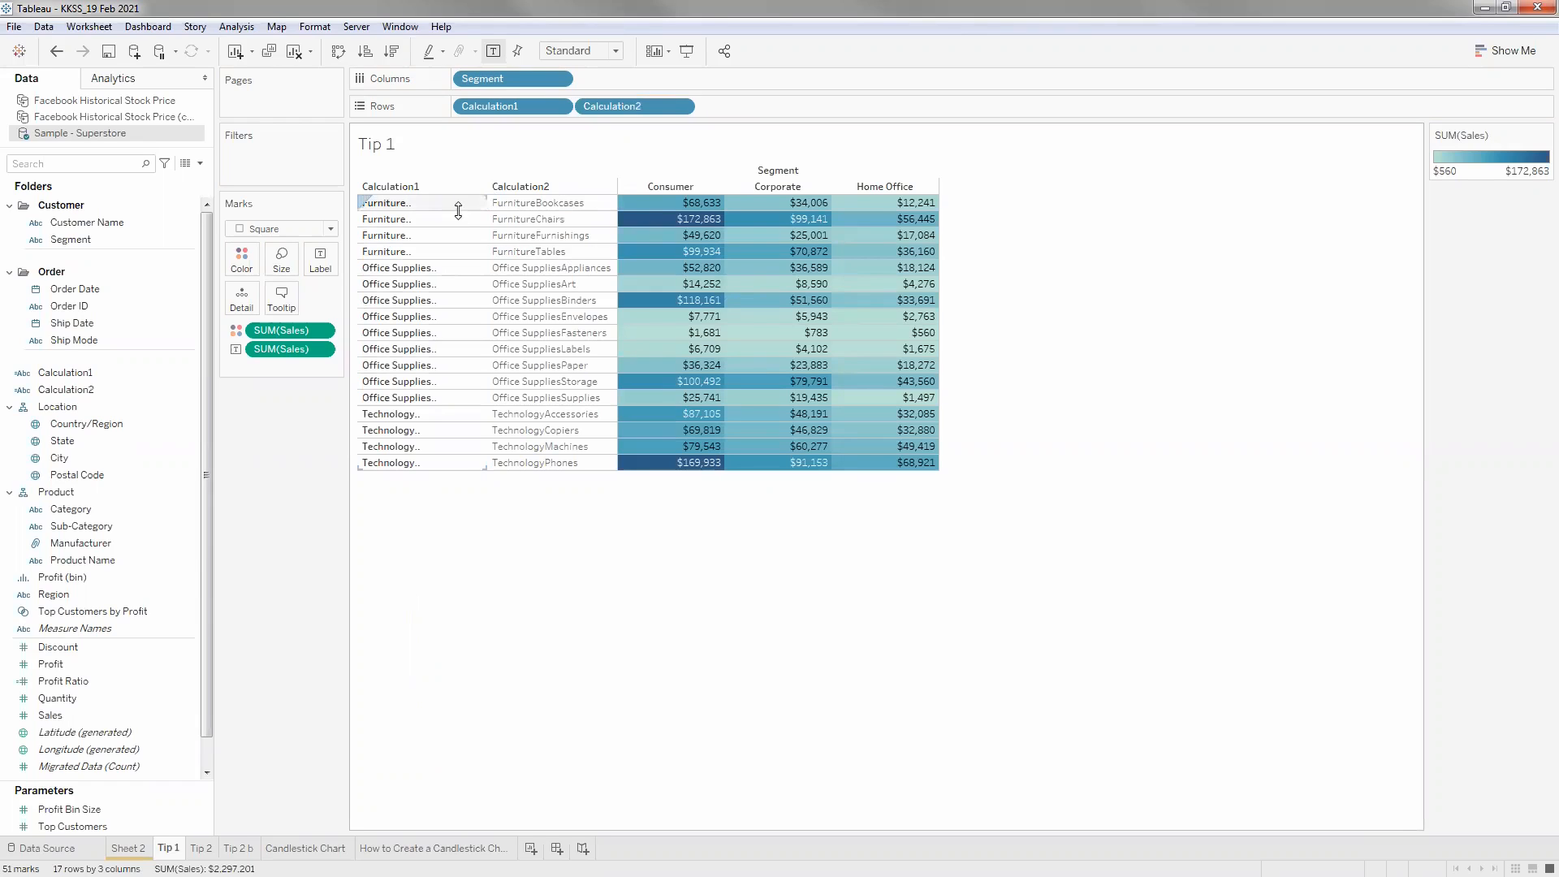
drag(458, 211, 457, 224)
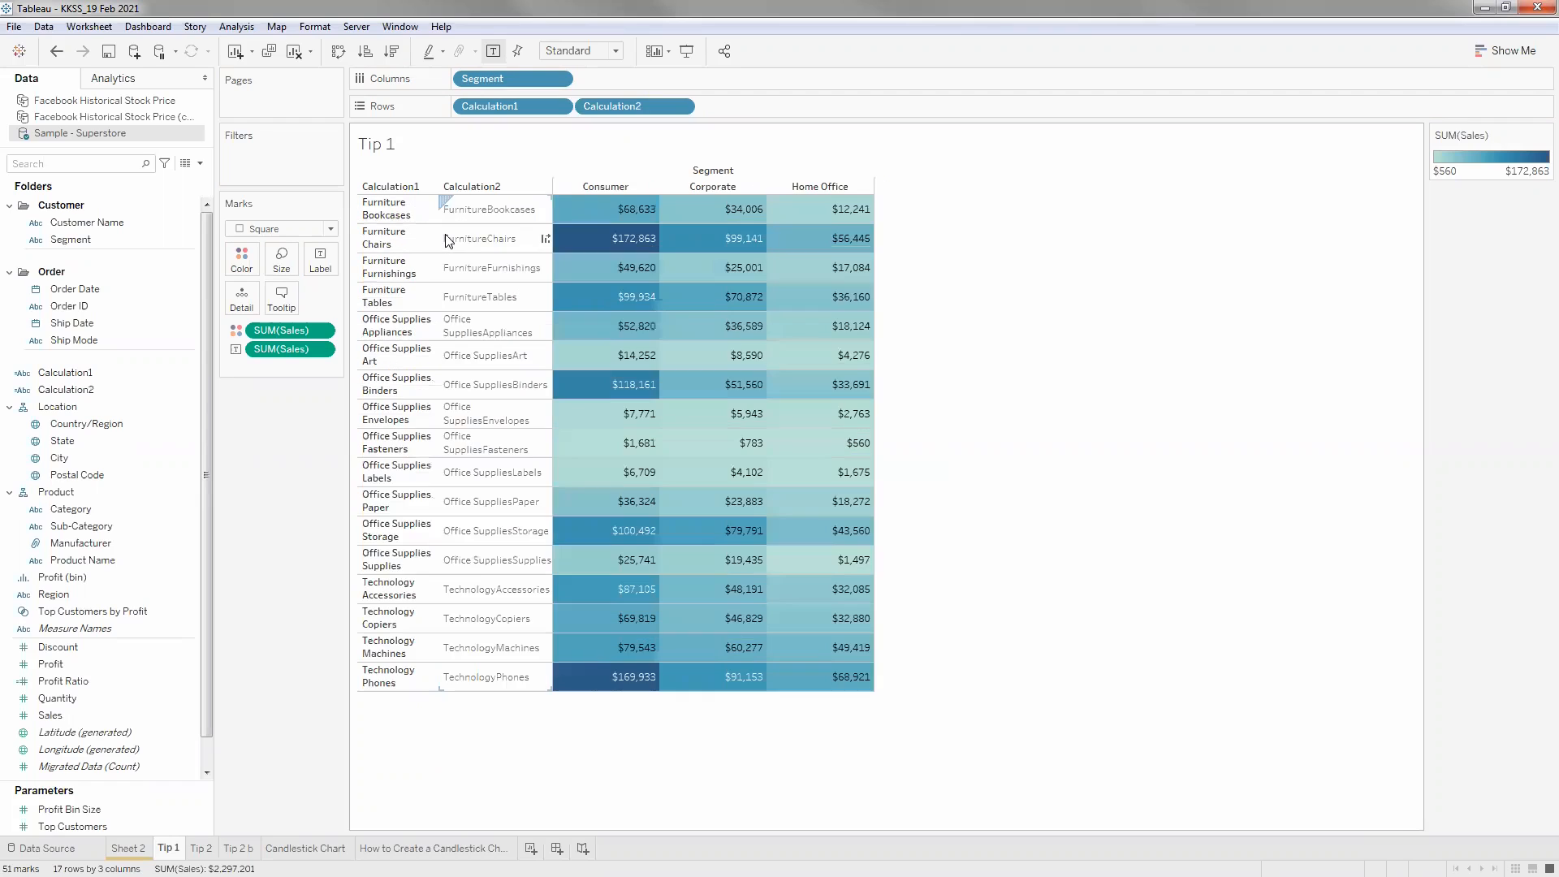
Edit Calculation2 to put a space between the two fields: [Category] +" "+ [Sub-Category].
click(108, 406)
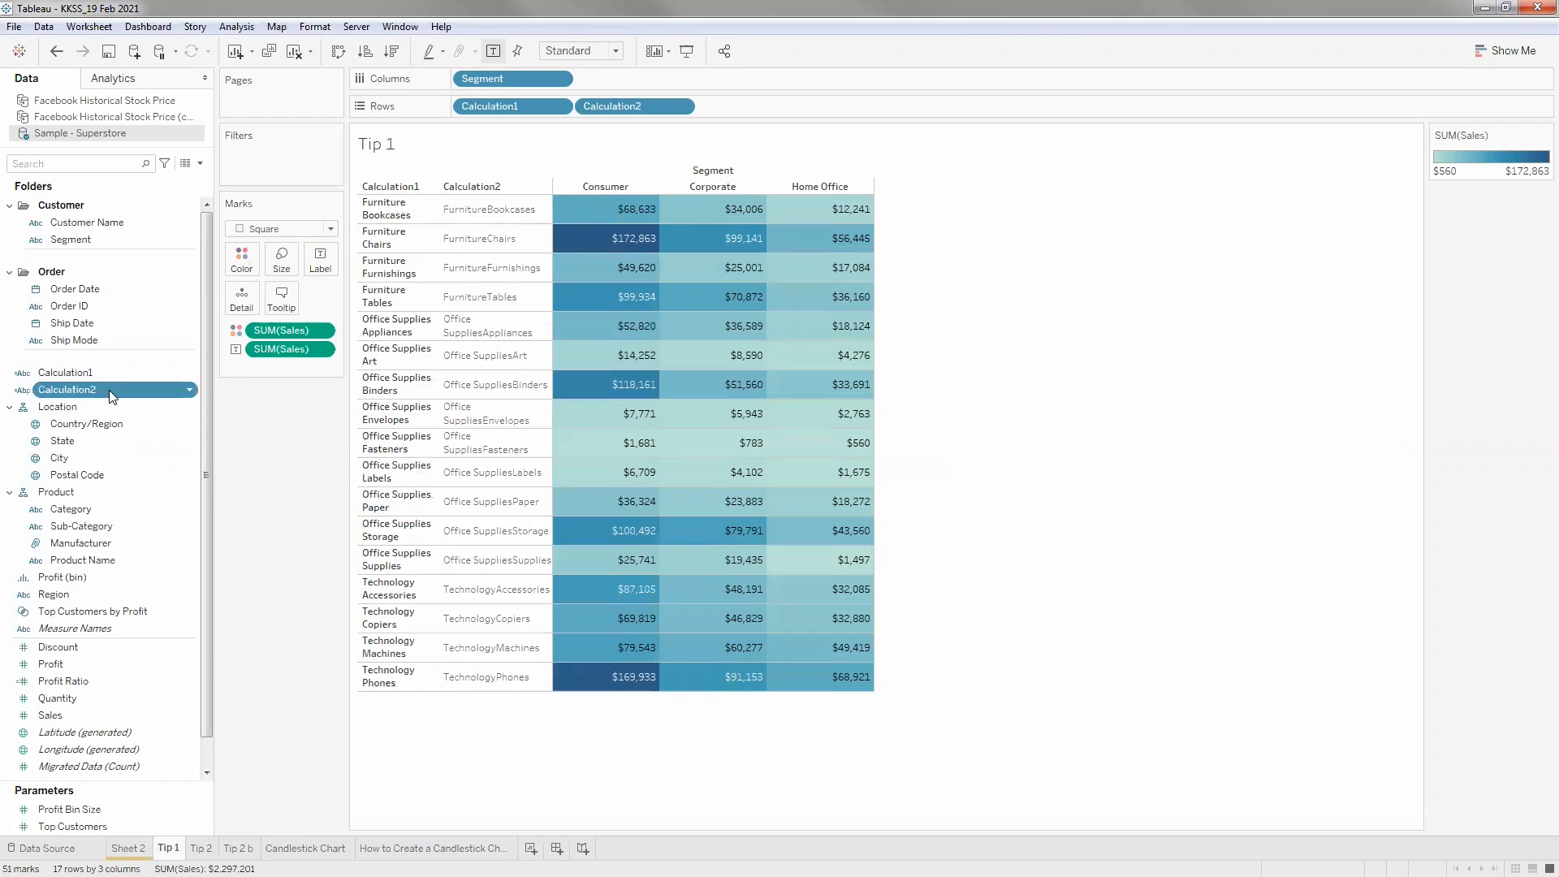
right_click(96, 389)
click(134, 486)
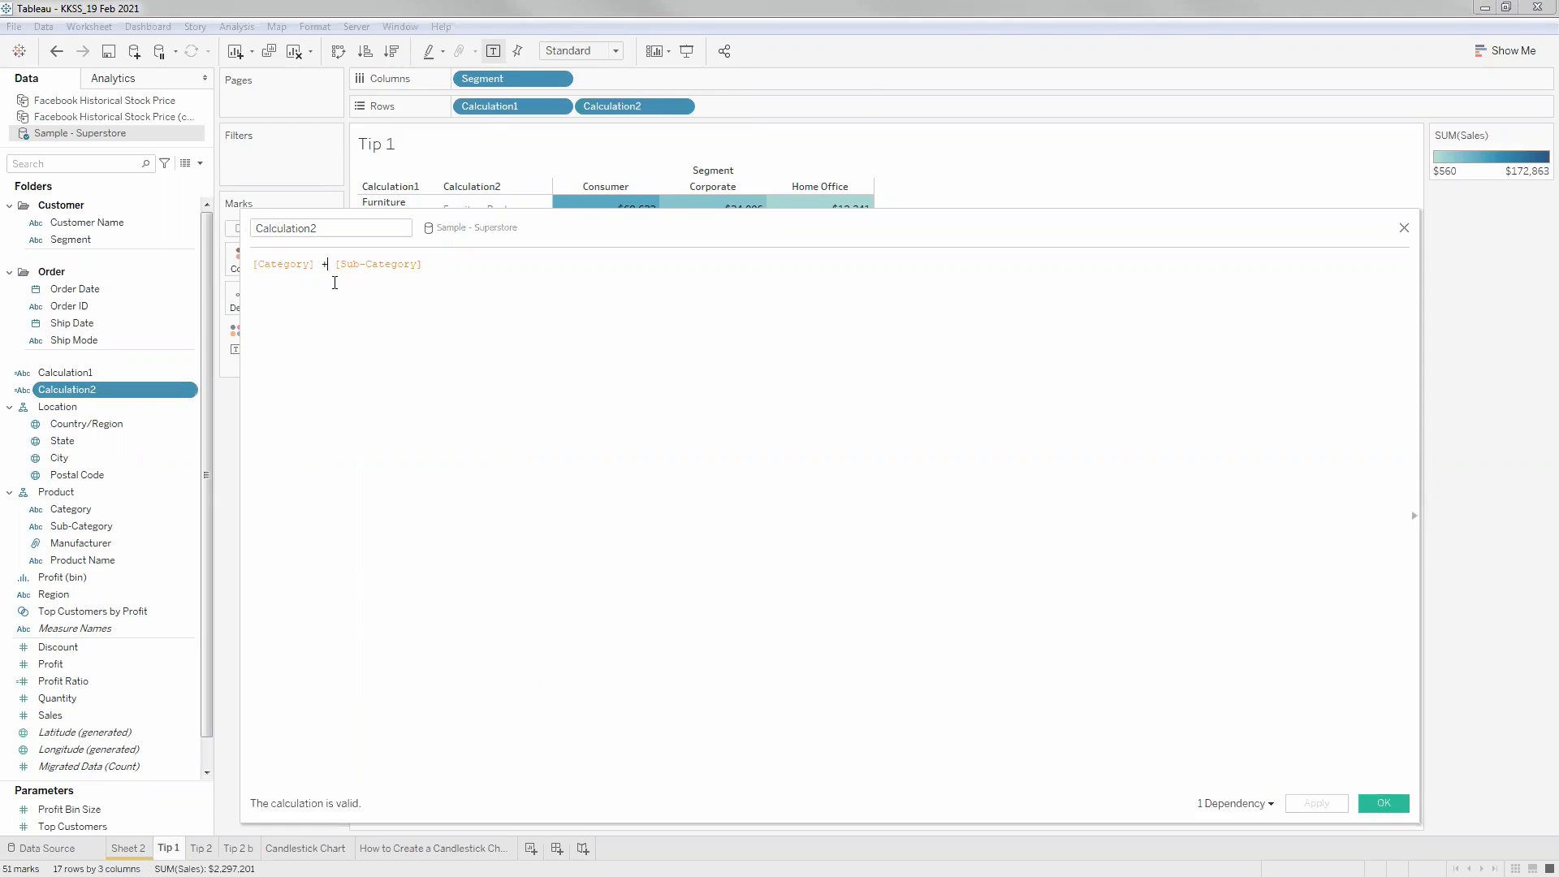
text(" )
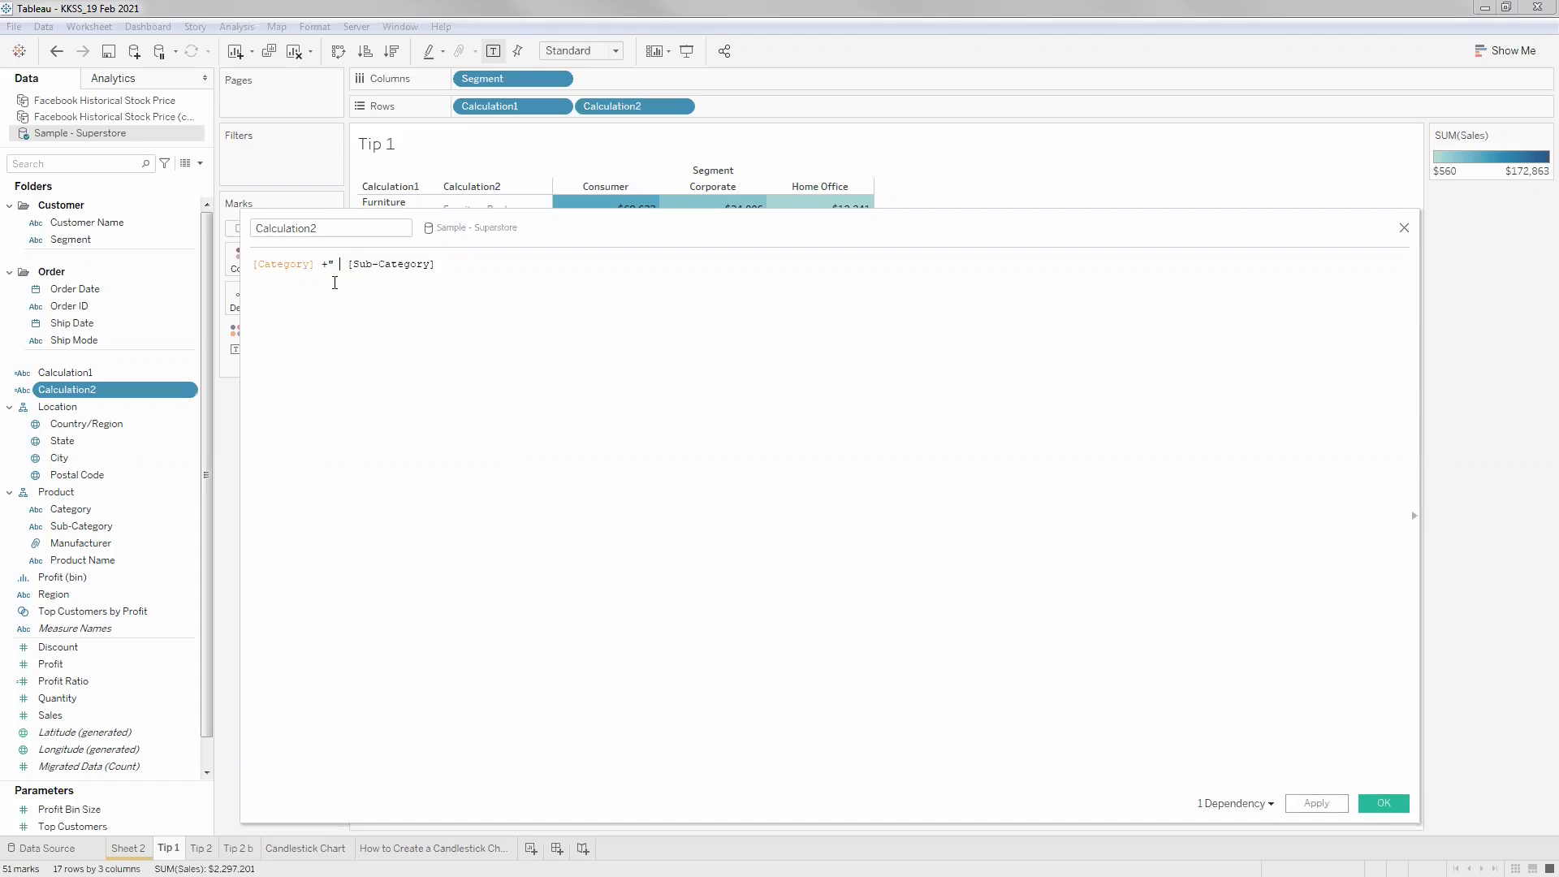
text("+)
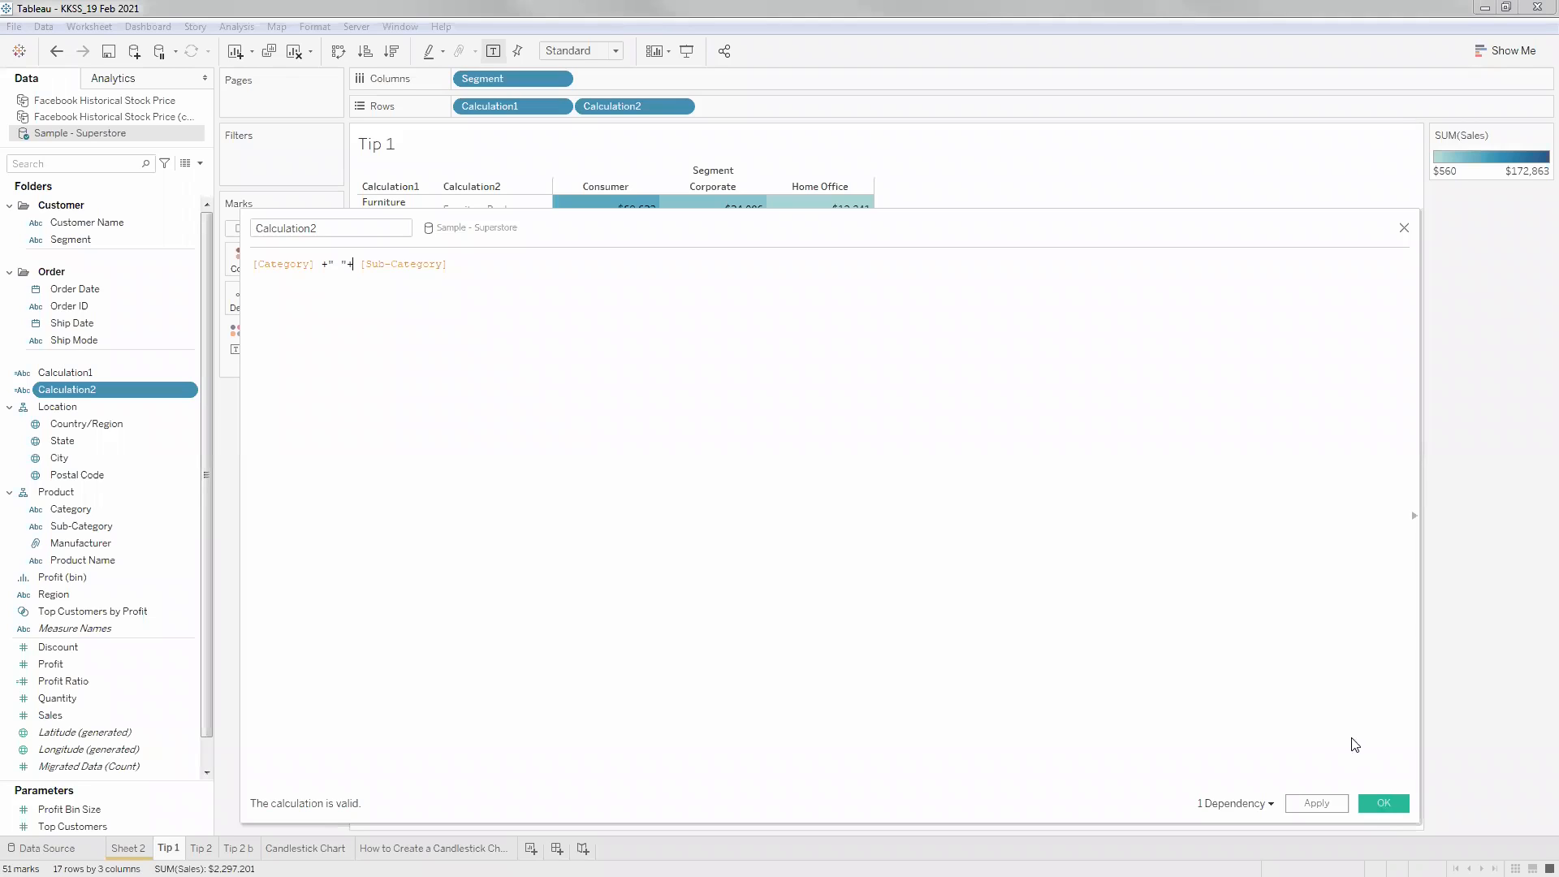
key(Return)
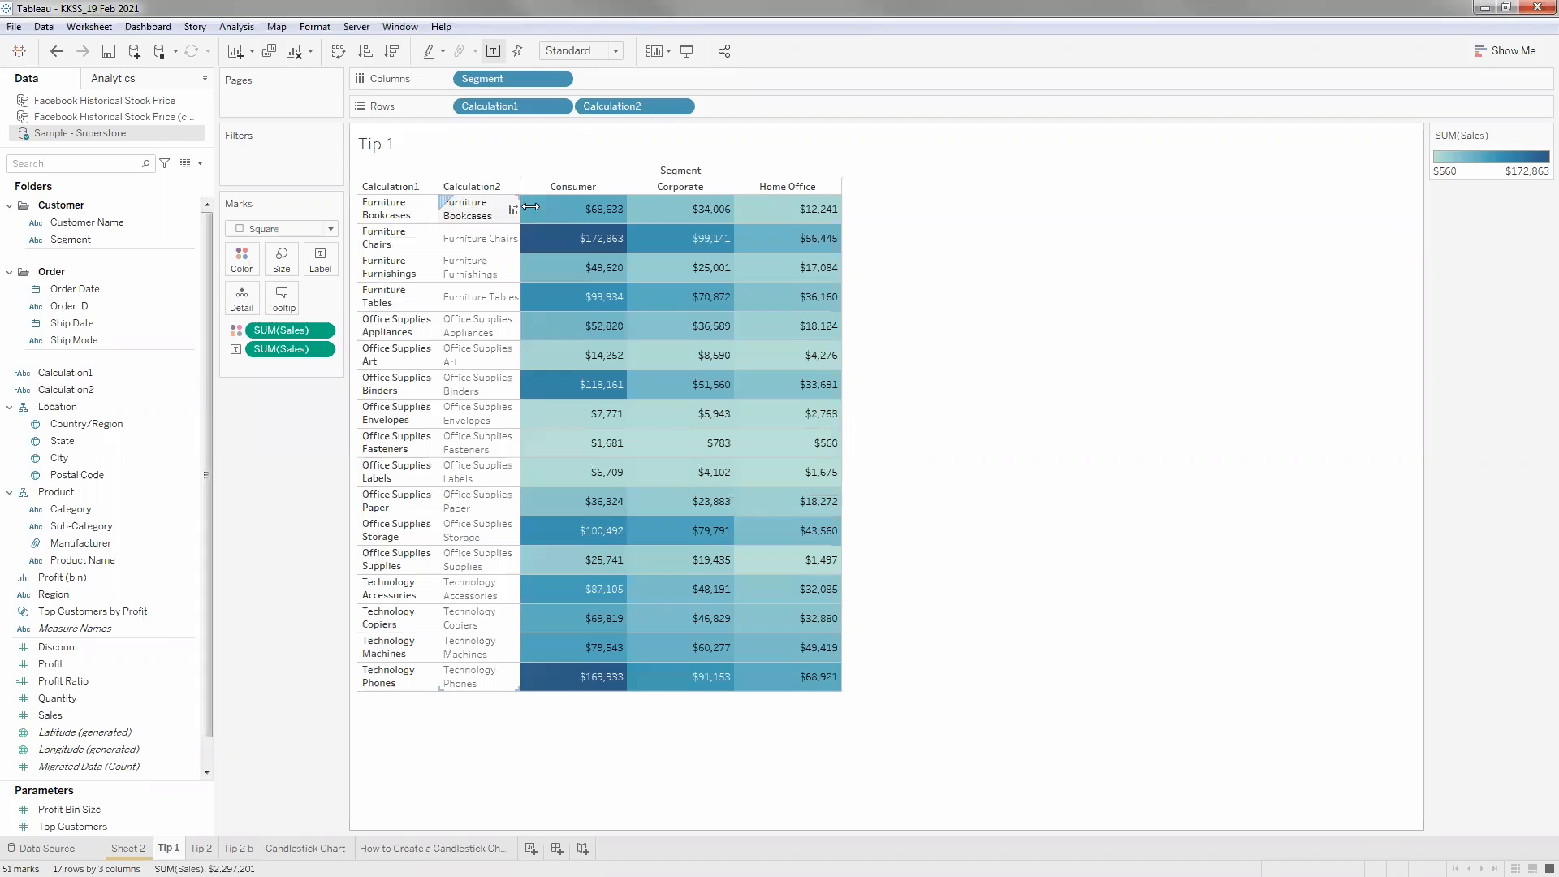
Widen the Calculation2 and Calculation1 header columns to give their labels single-line room, leaving no marks selected.
drag(655, 243, 645, 244)
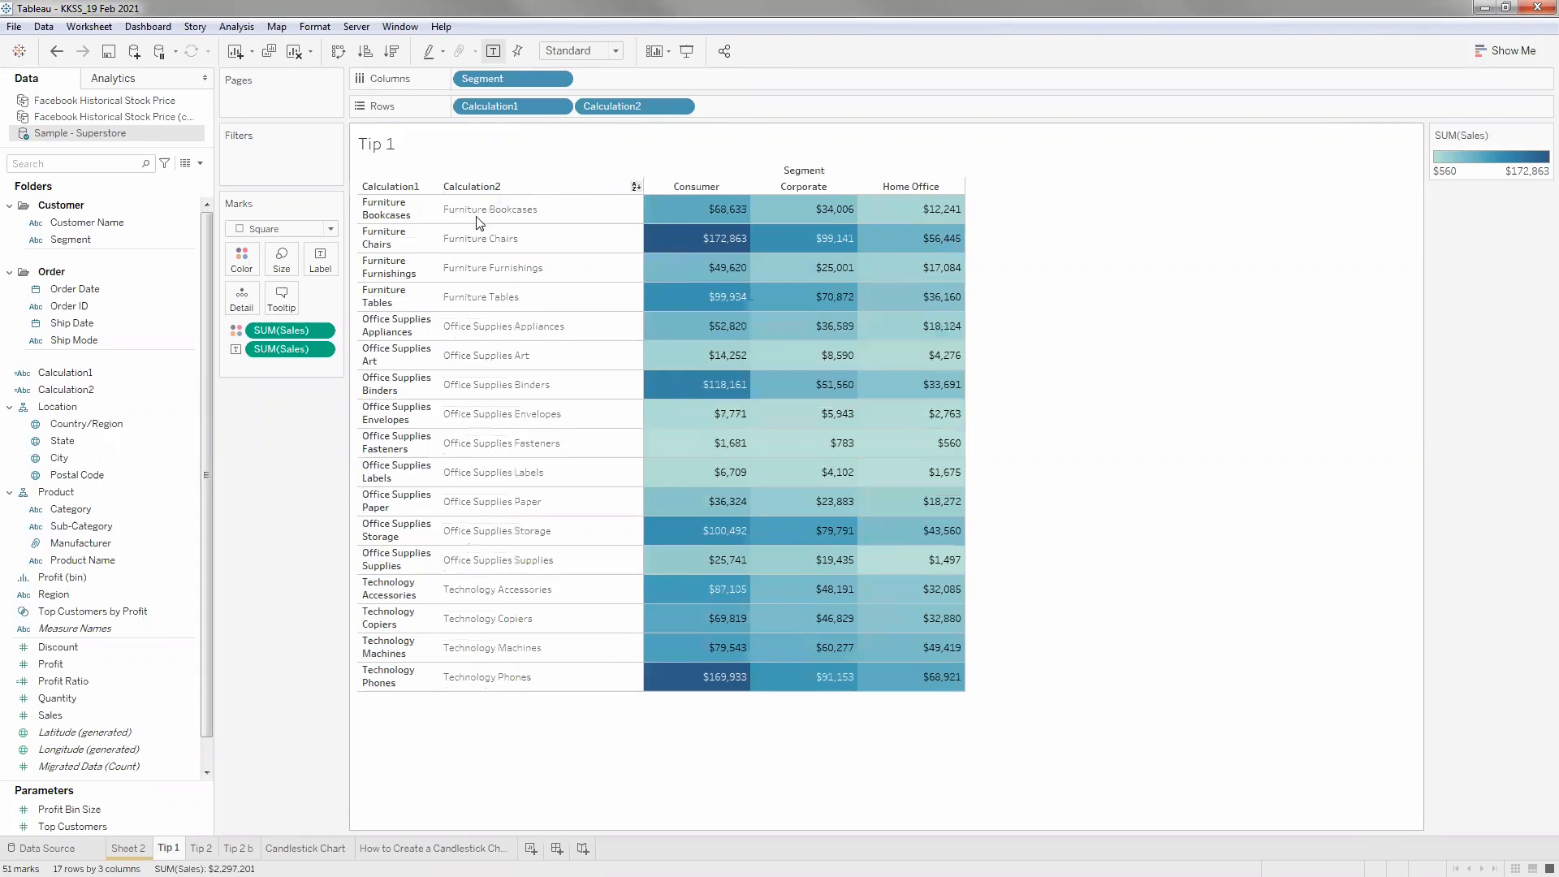
click(91, 391)
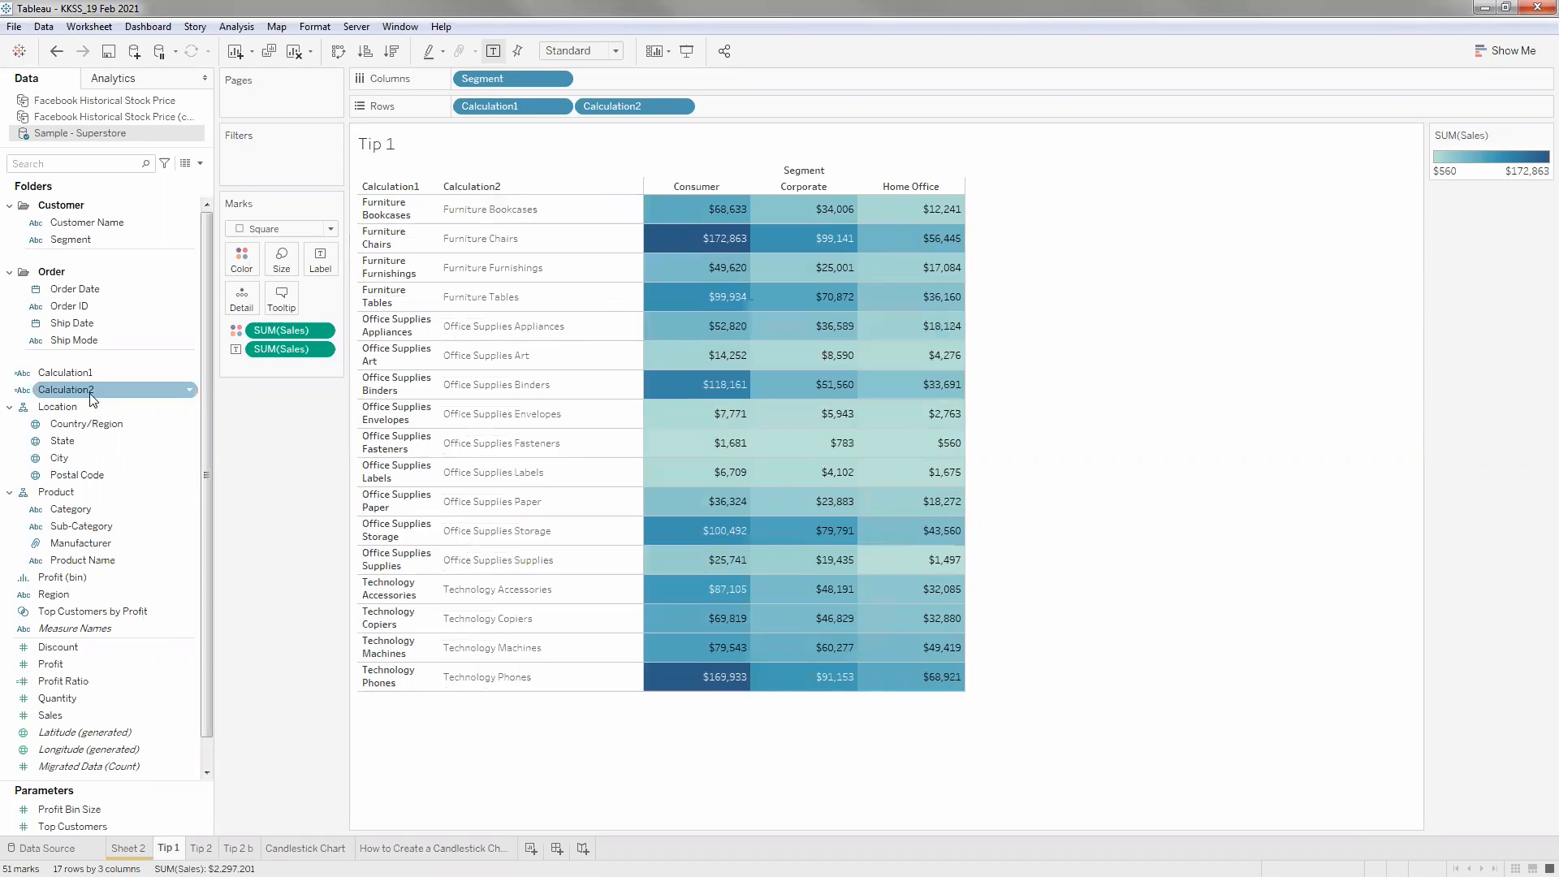
click(465, 231)
click(467, 215)
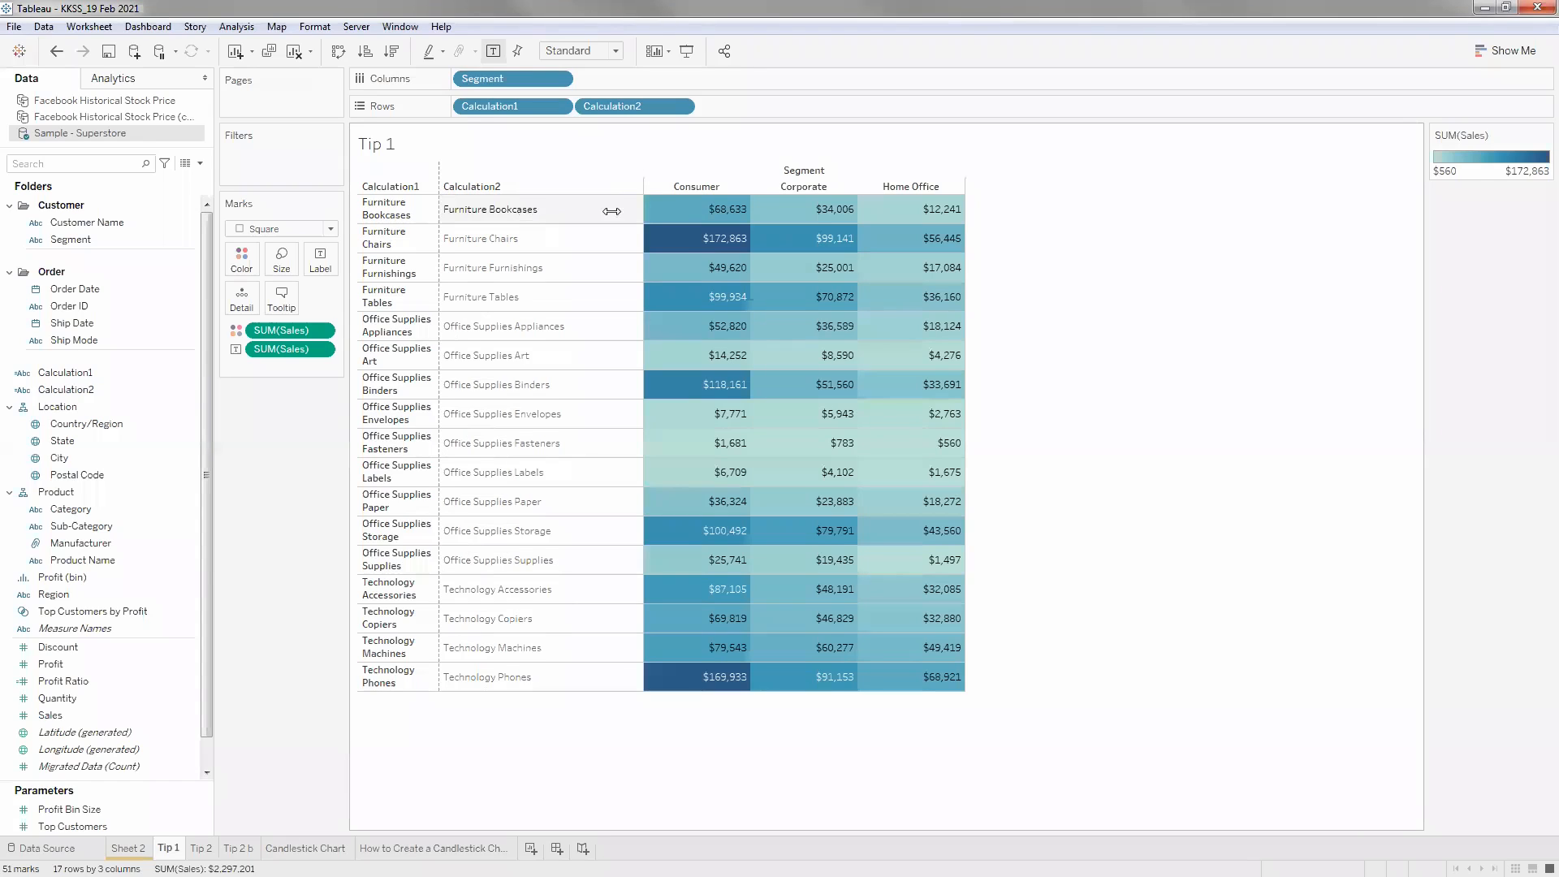
drag(612, 211, 617, 215)
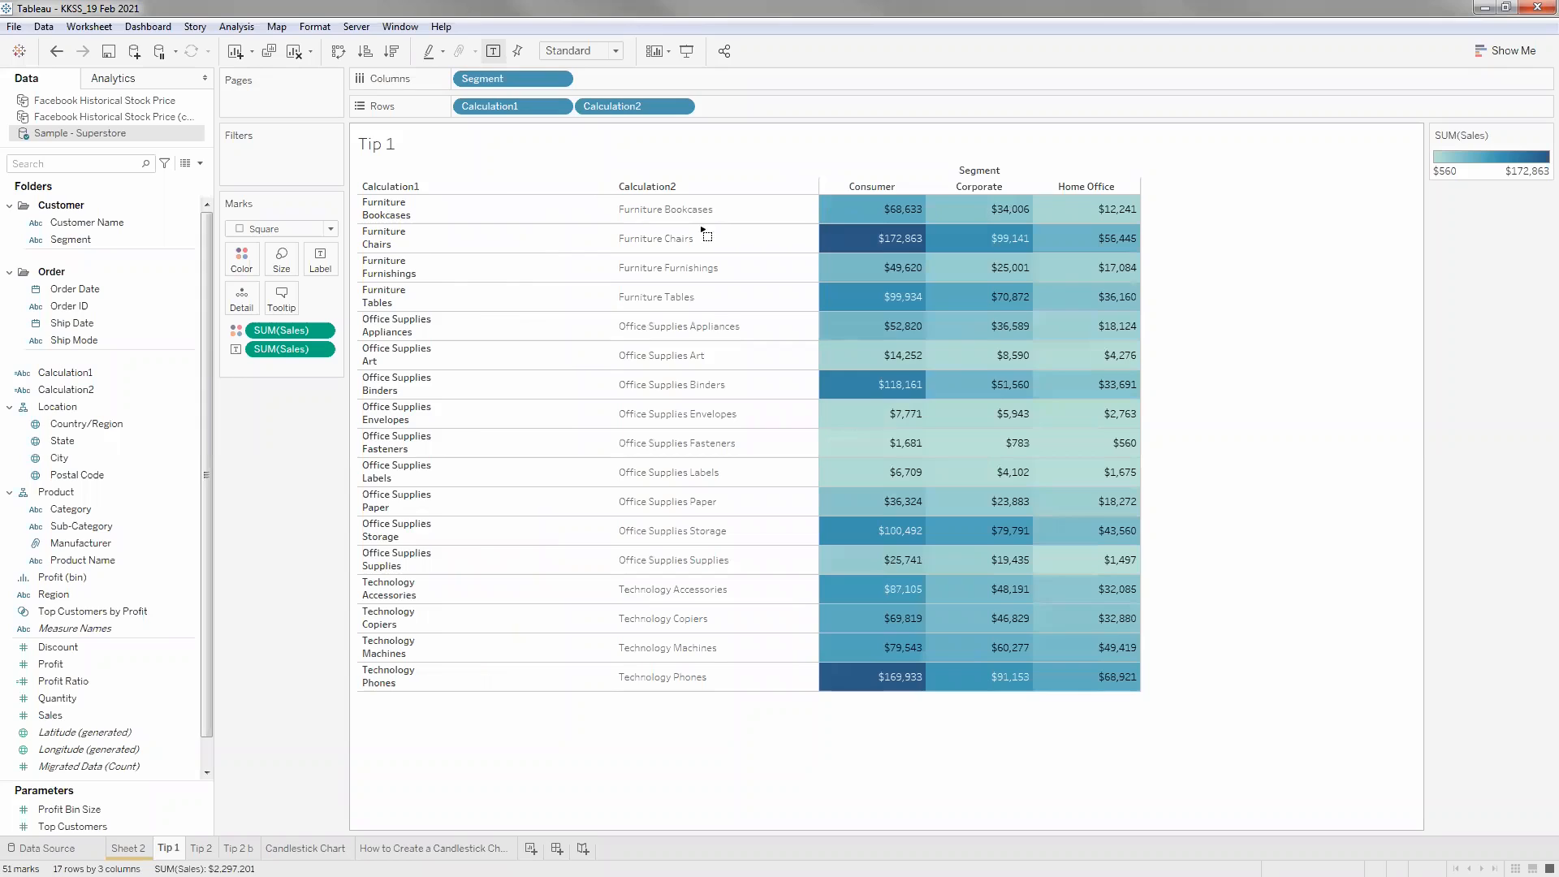
drag(702, 230, 816, 217)
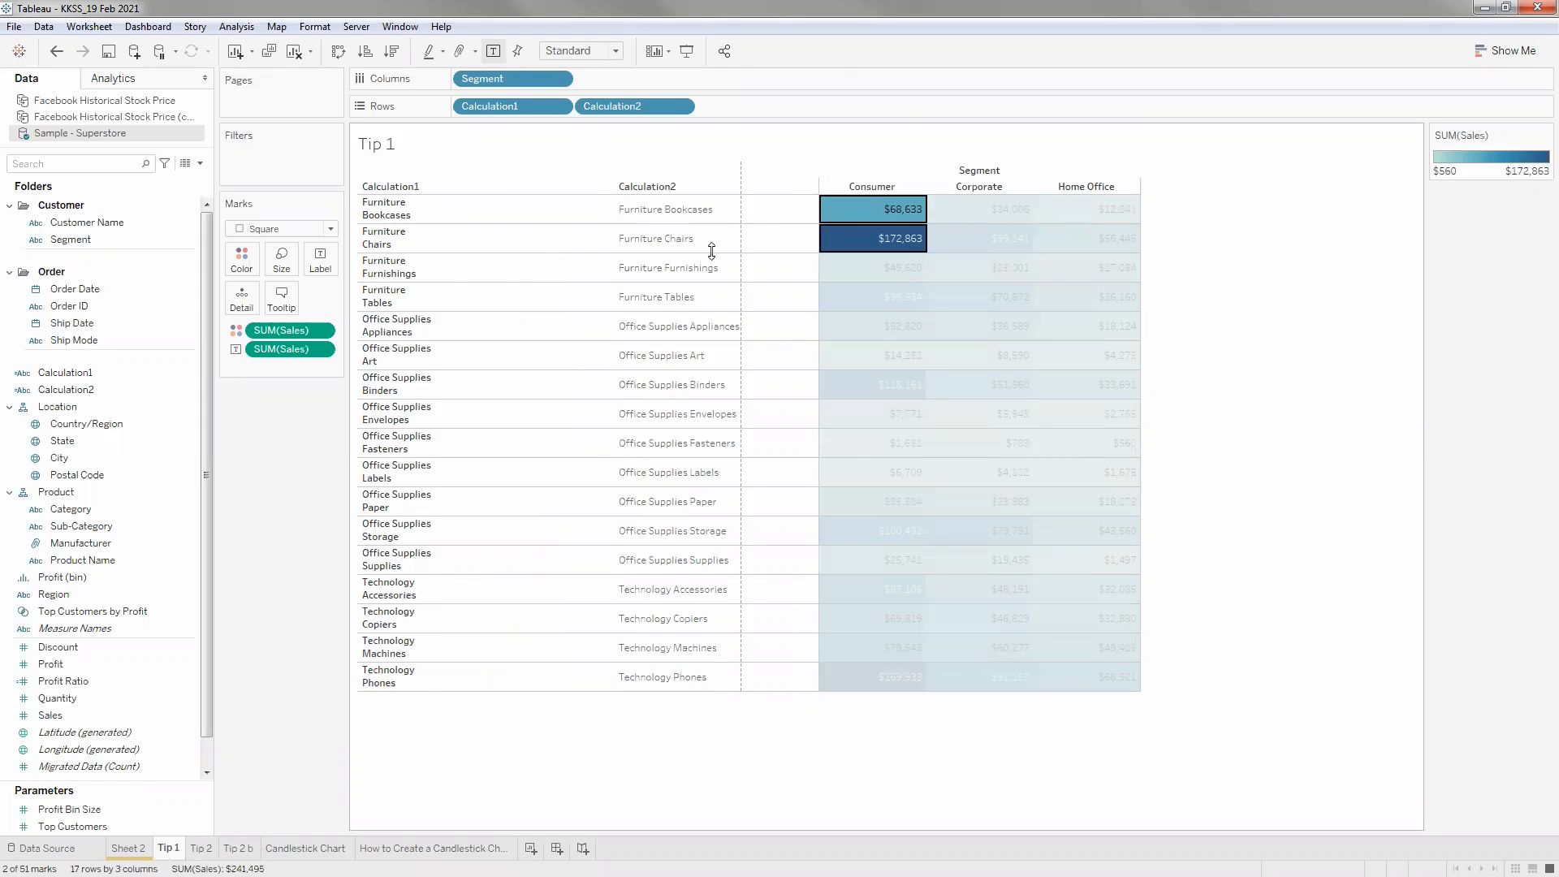
drag(712, 251, 649, 229)
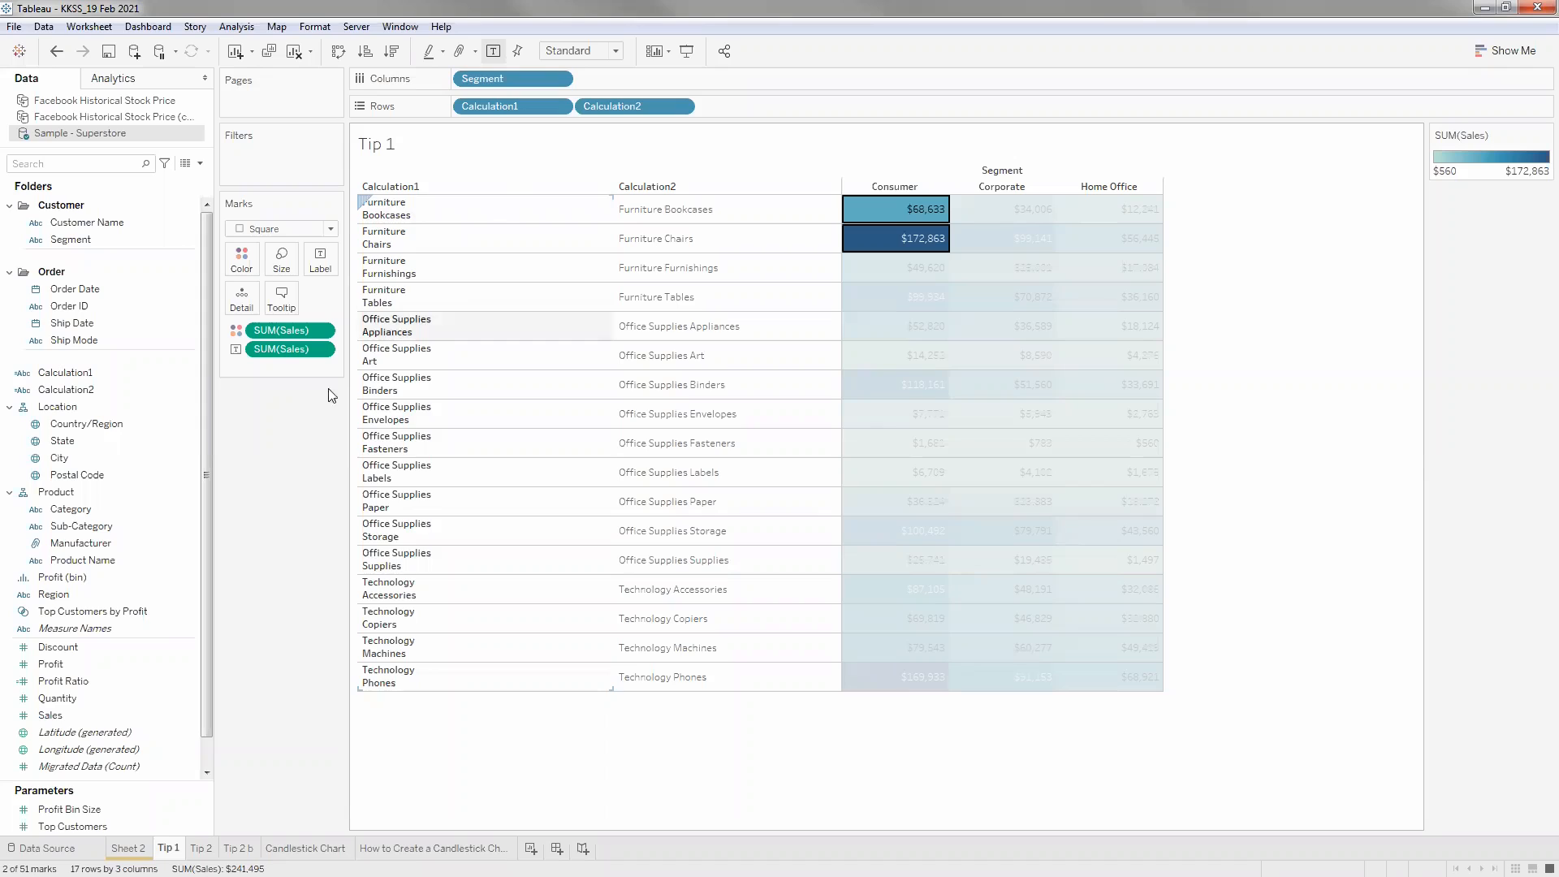
key(Escape)
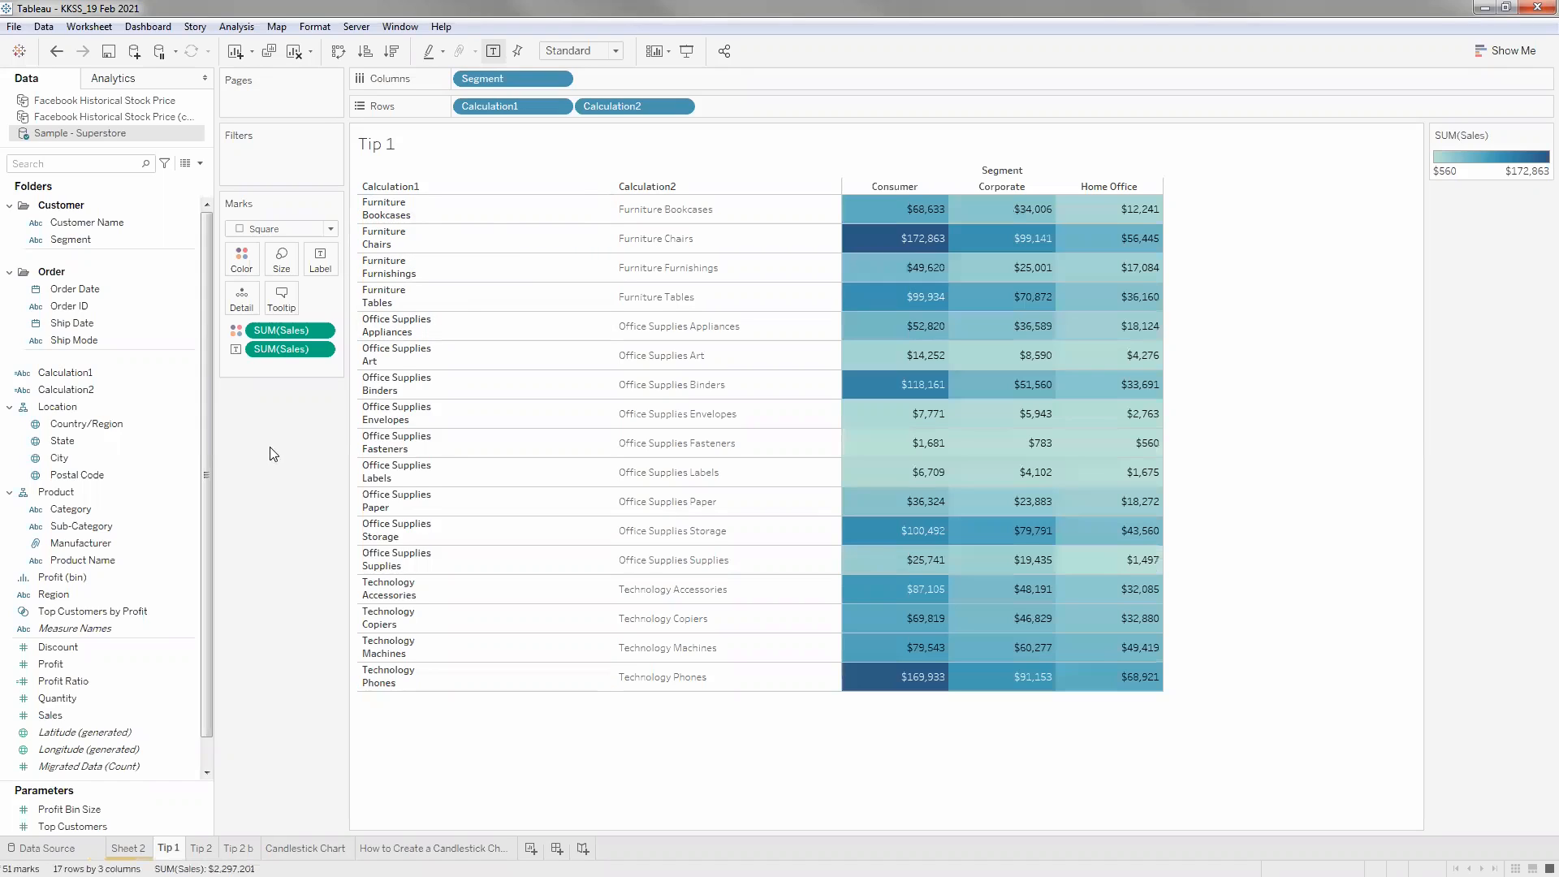
Edit Calculation2 so the quoted separator between [Category] and [Sub-Category] is a line break instead of a space.
click(113, 423)
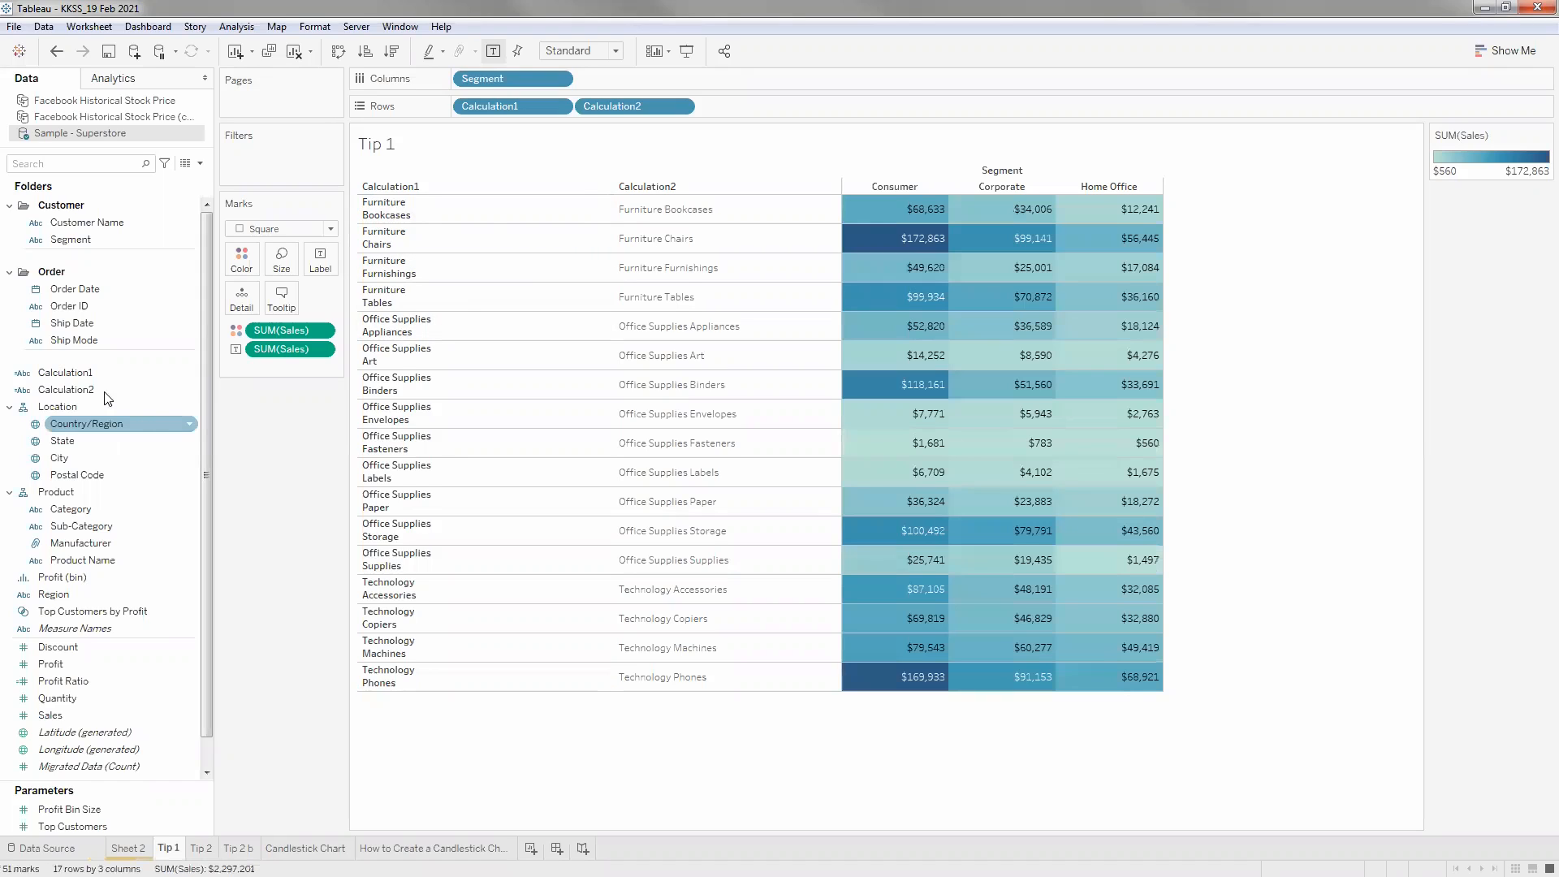
click(106, 392)
right_click(106, 391)
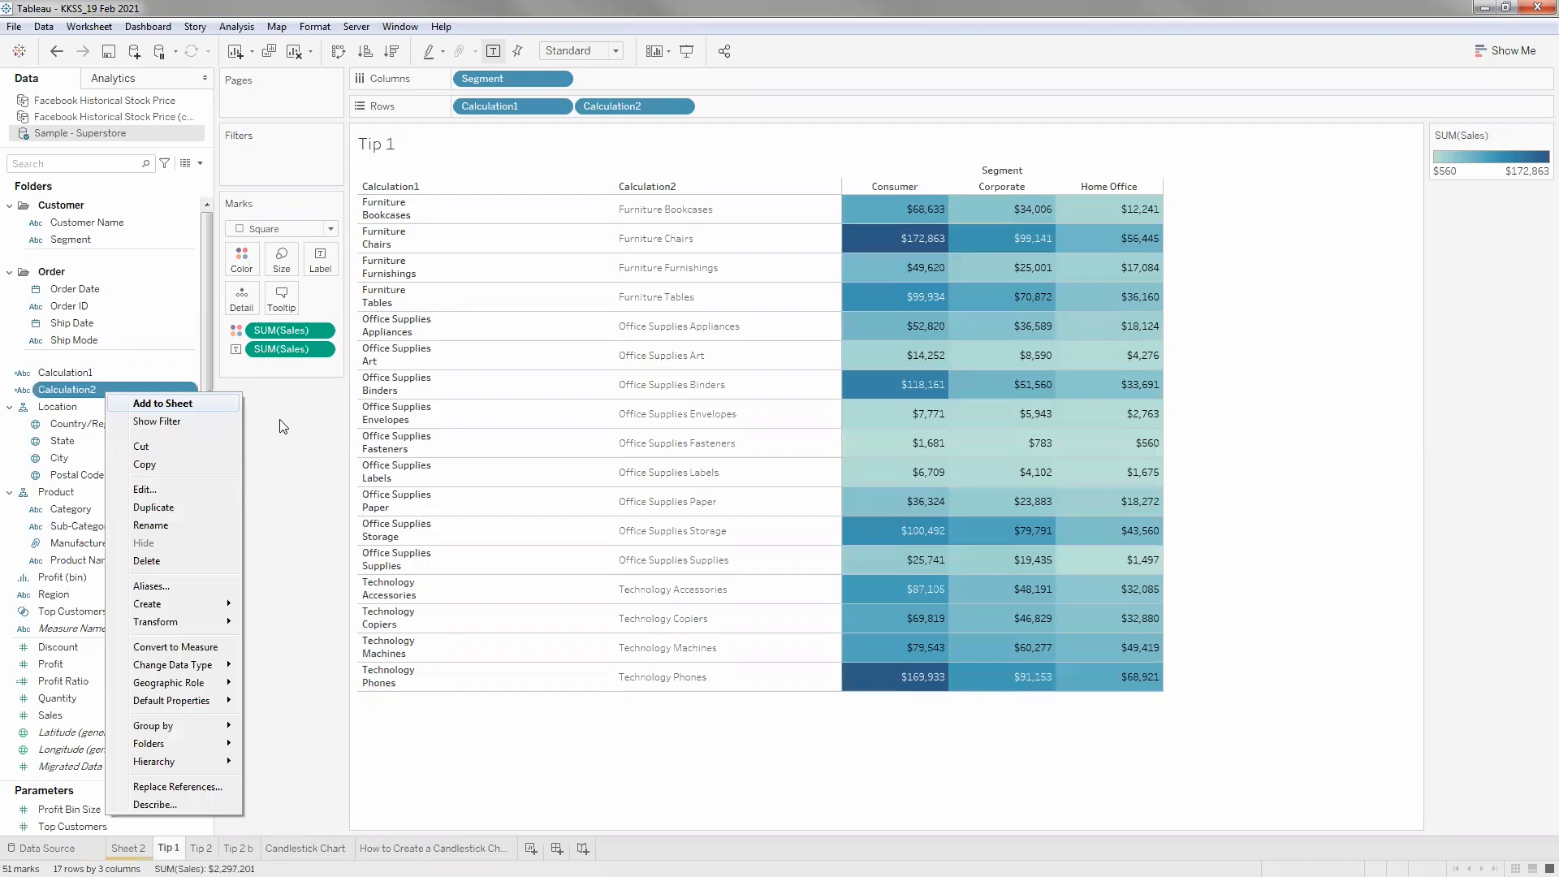
click(98, 373)
right_click(109, 390)
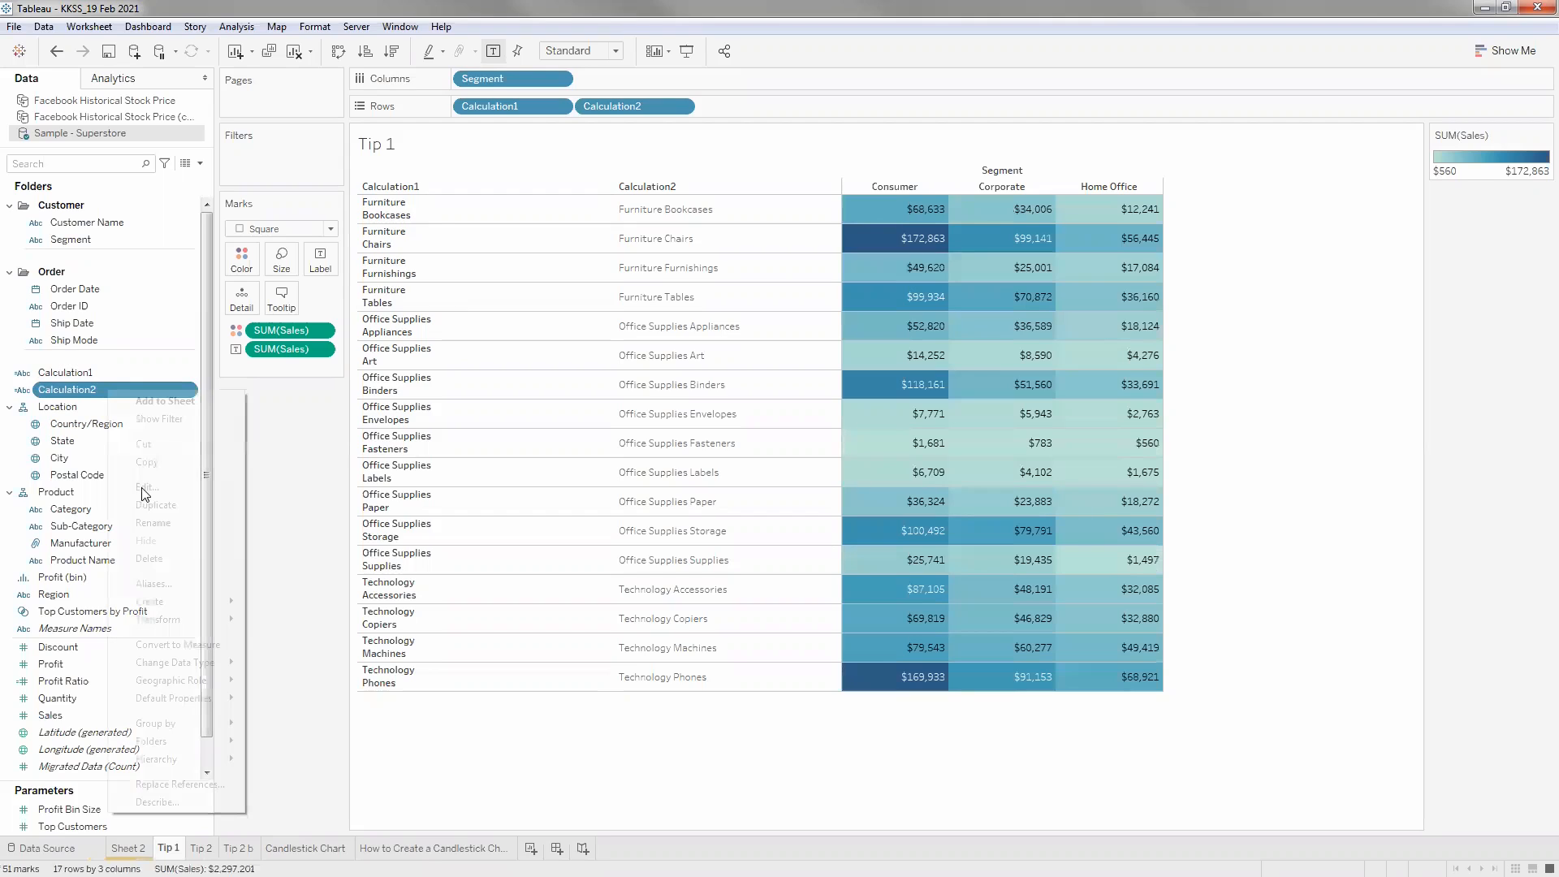
click(144, 487)
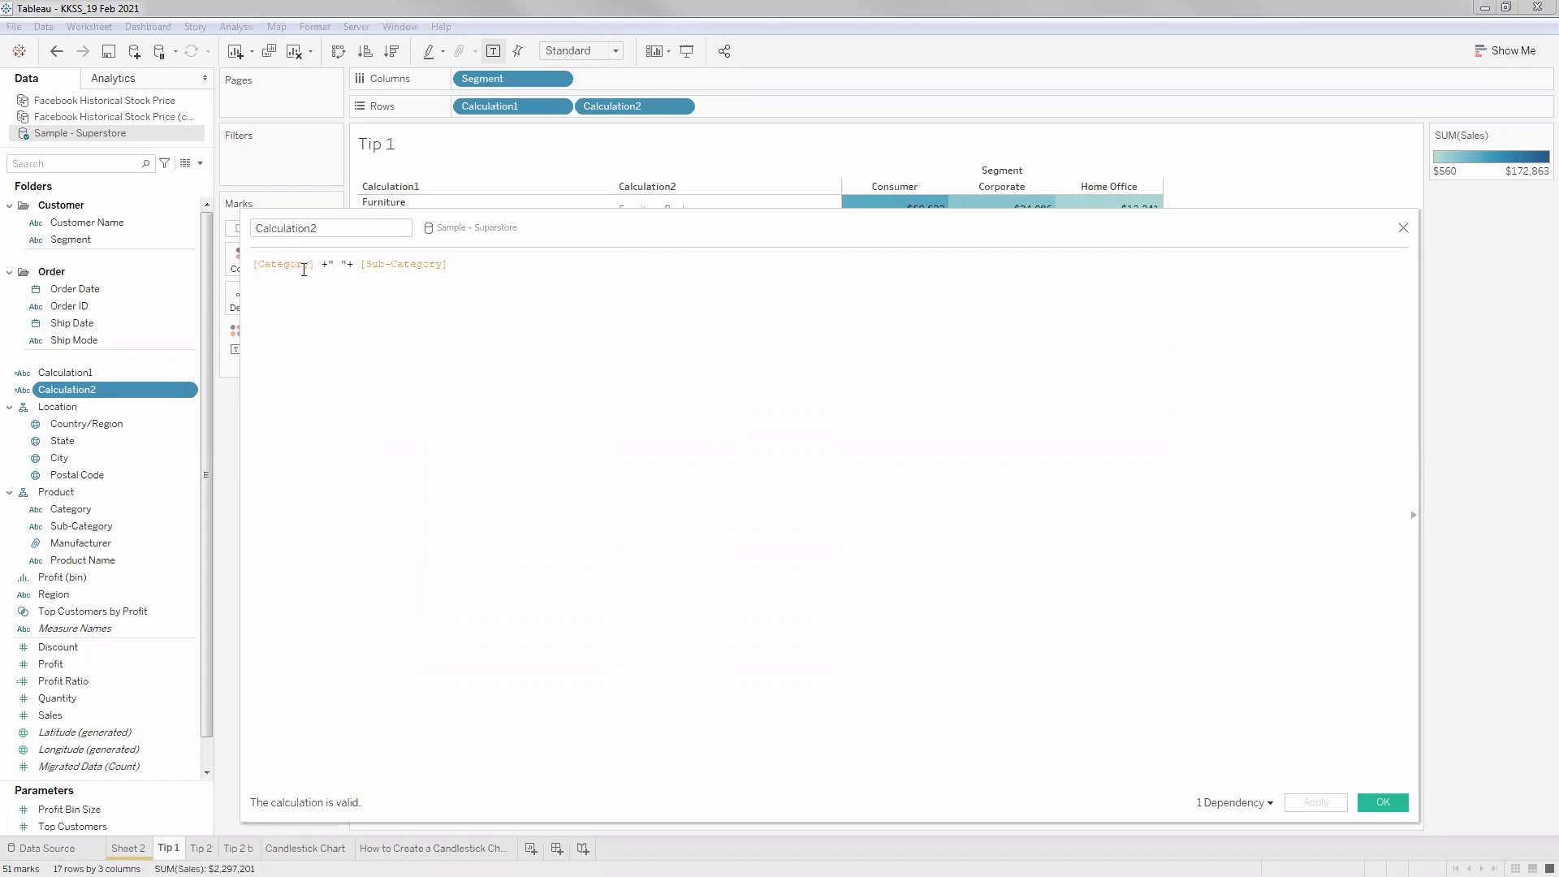
click(339, 264)
key(Return)
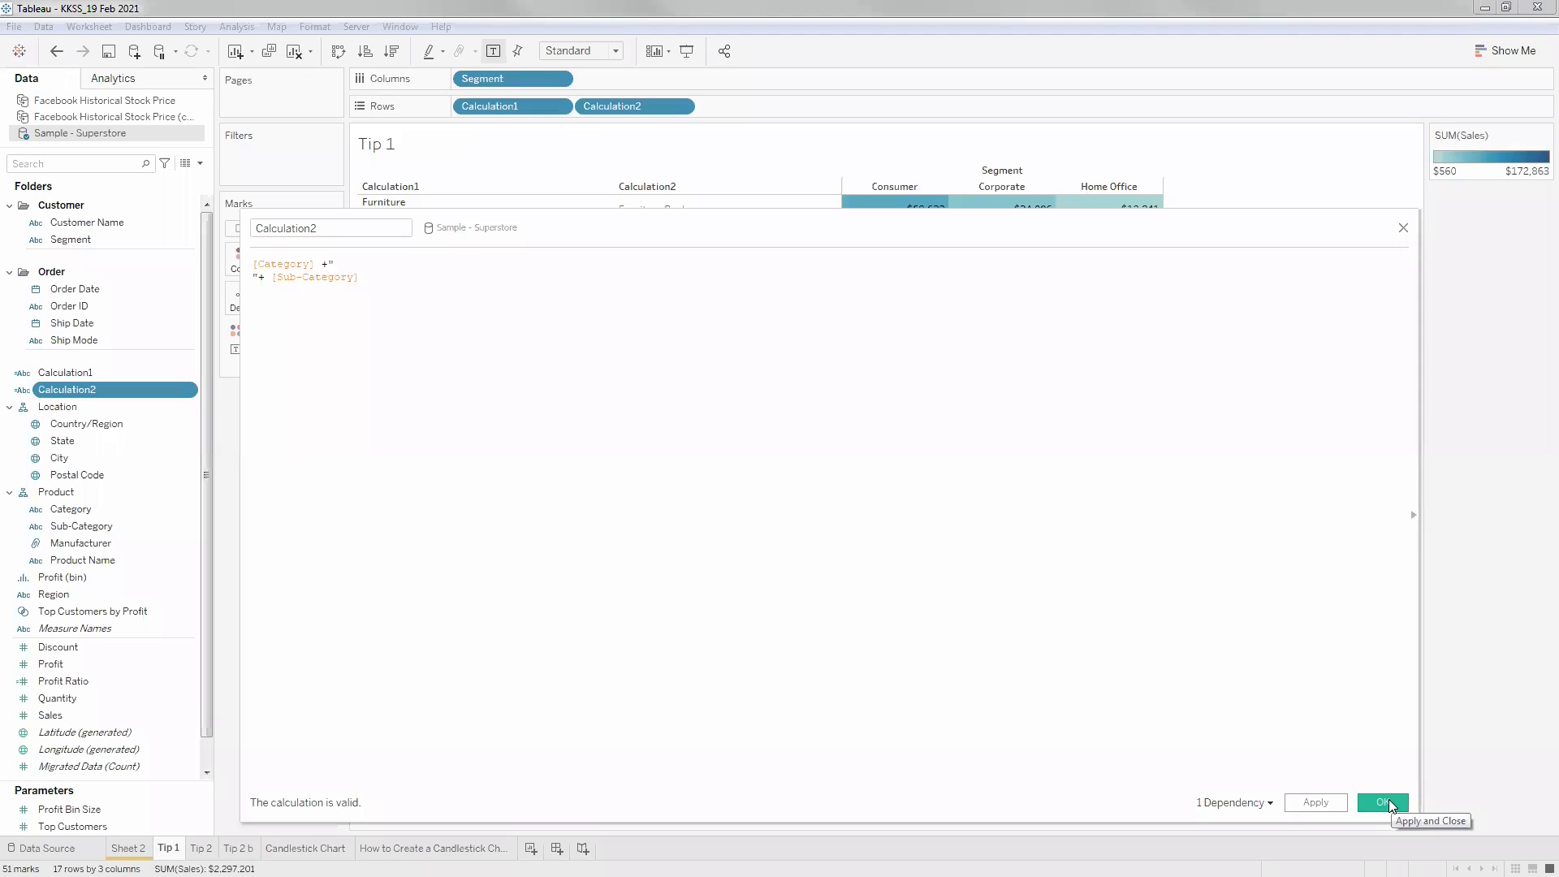
click(1391, 804)
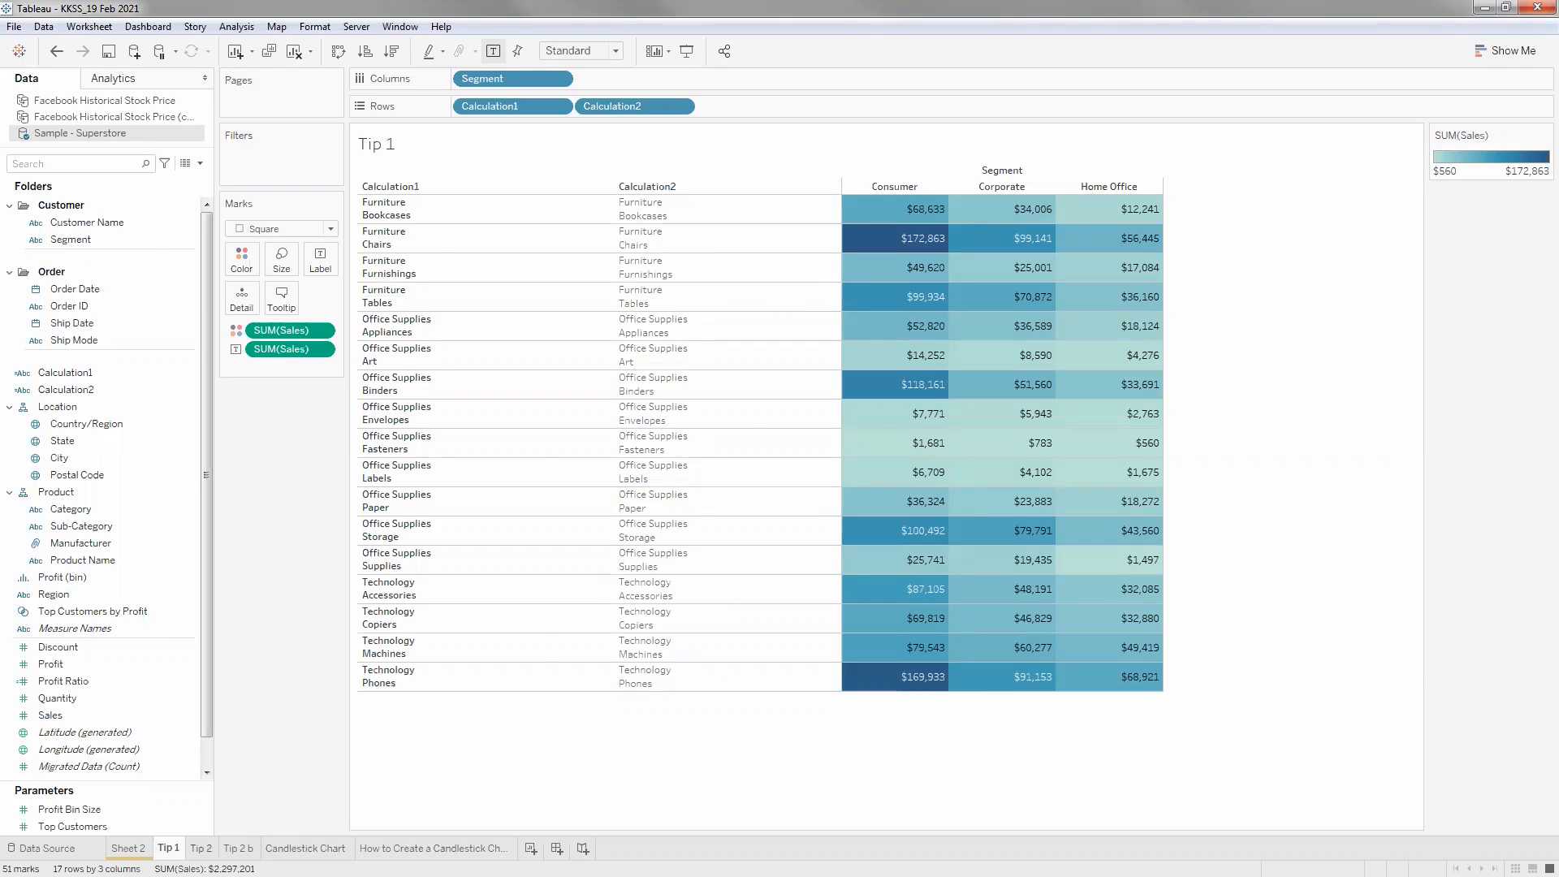
Compare the formatting of the profit bar chart on the Tip 2 sheet with the scatter plot on Tip 2 b.
click(202, 848)
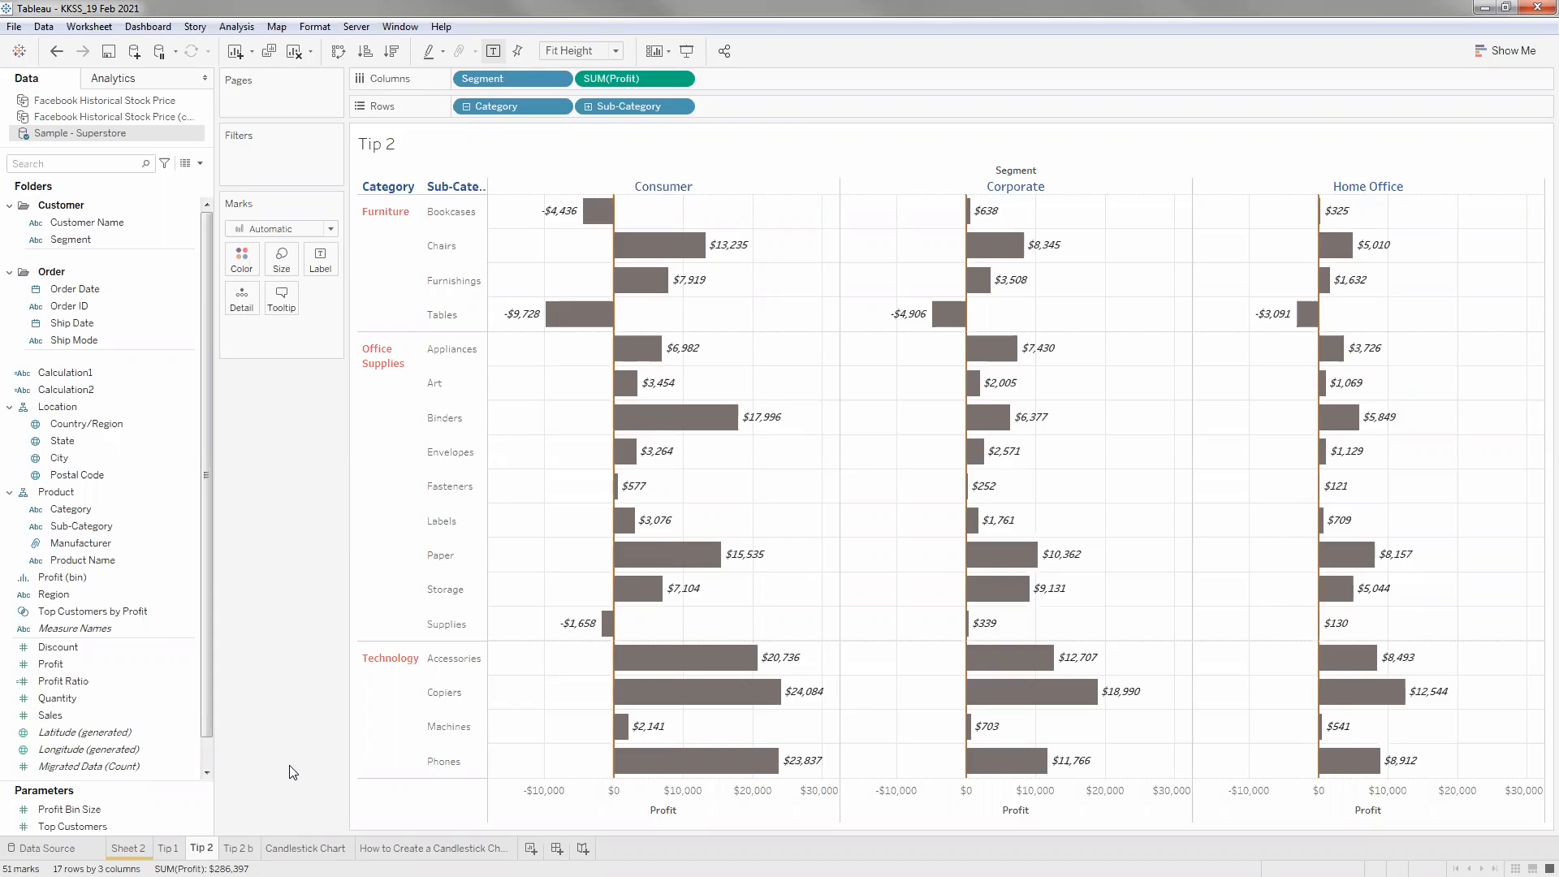
click(445, 683)
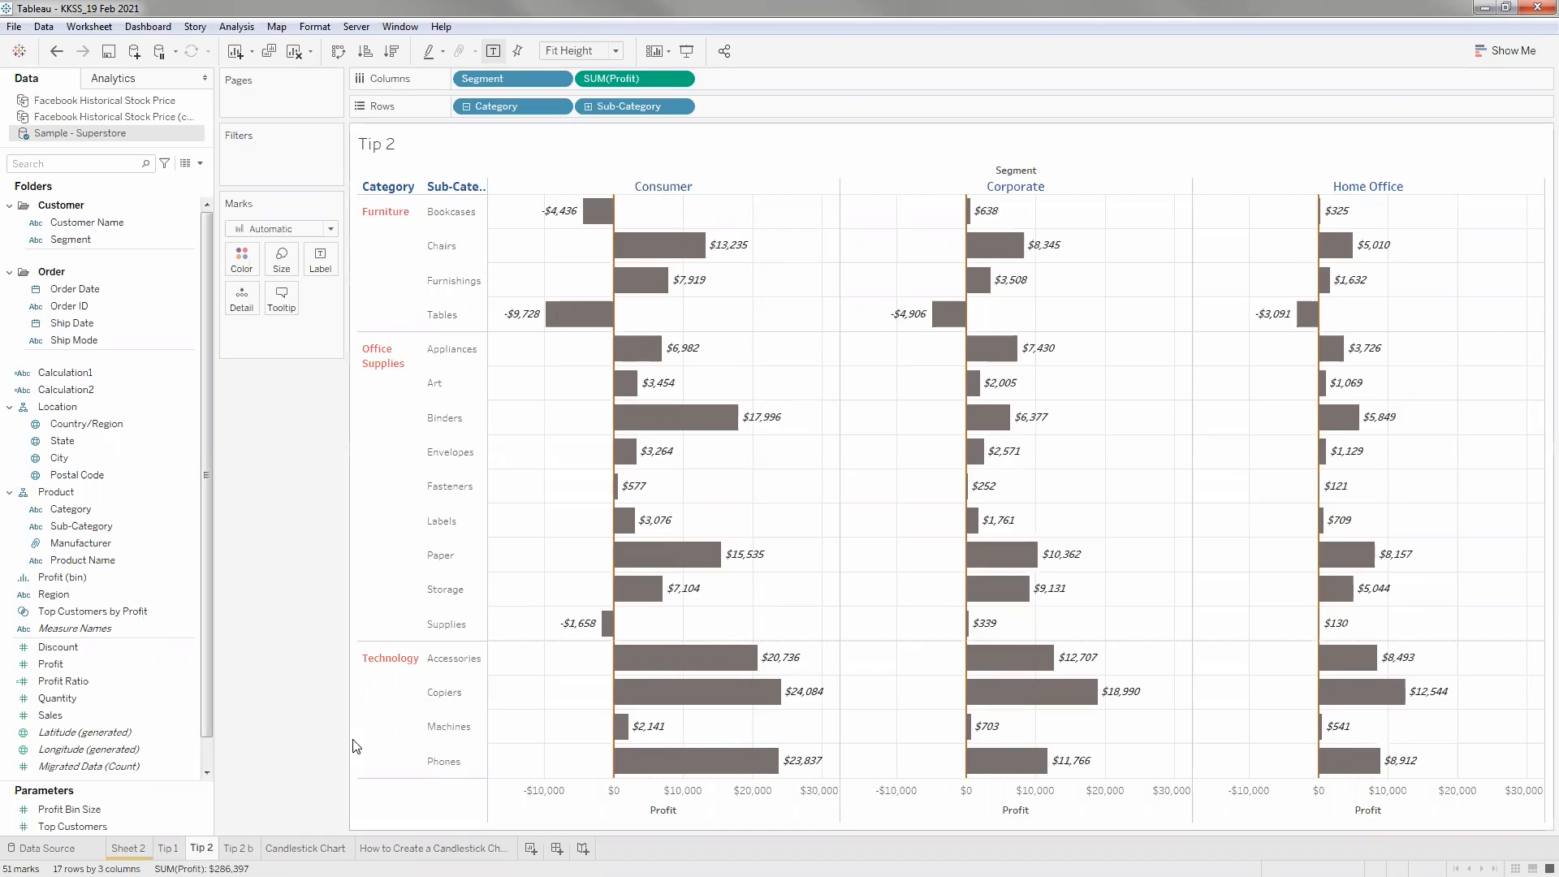
right_click(205, 850)
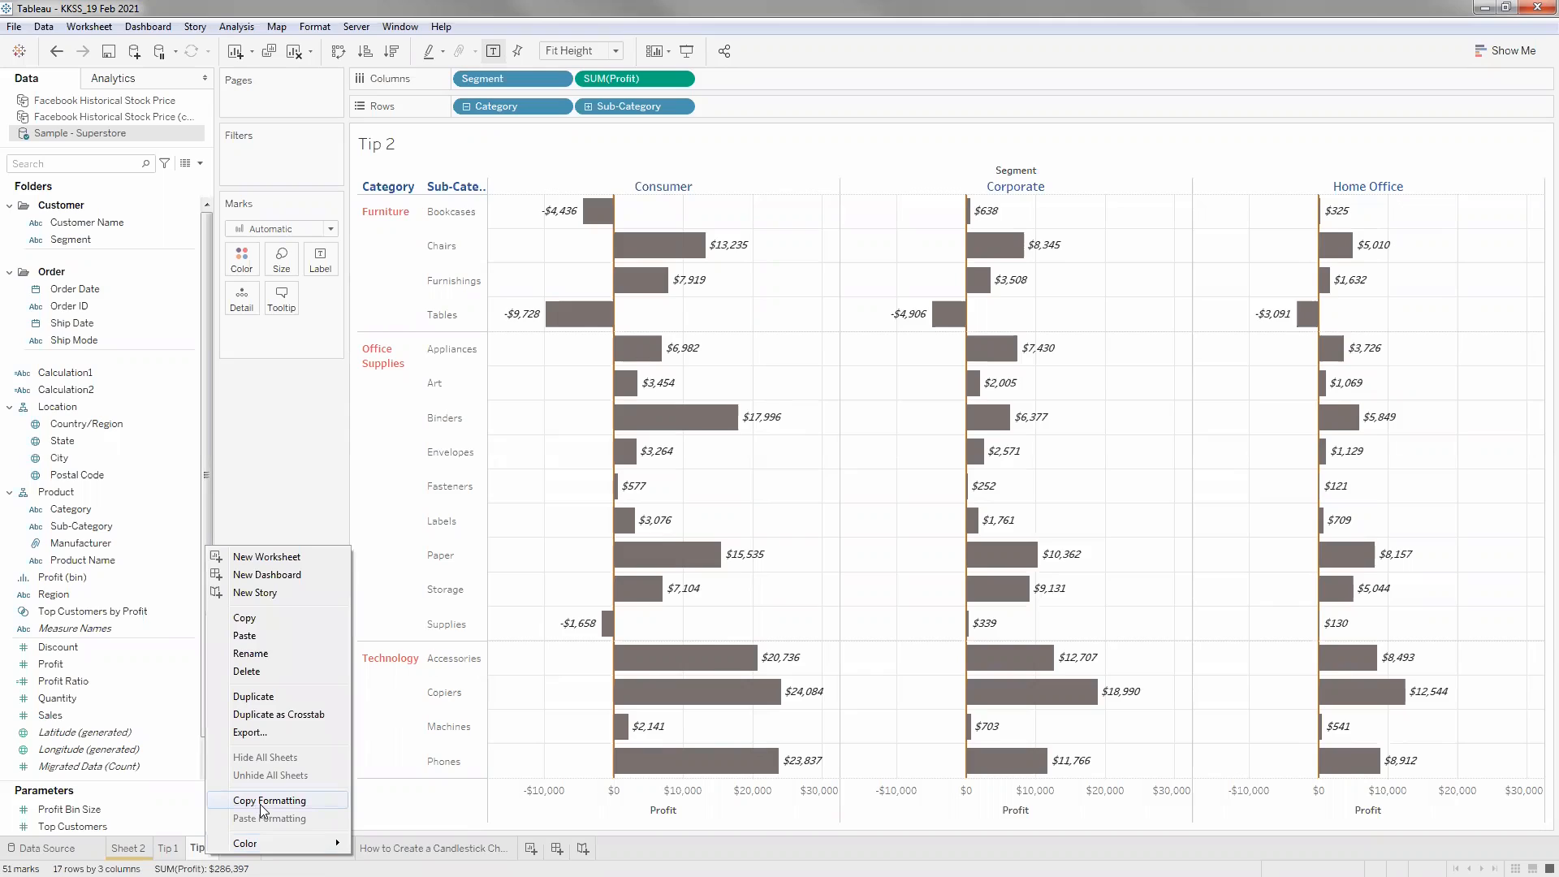
click(898, 422)
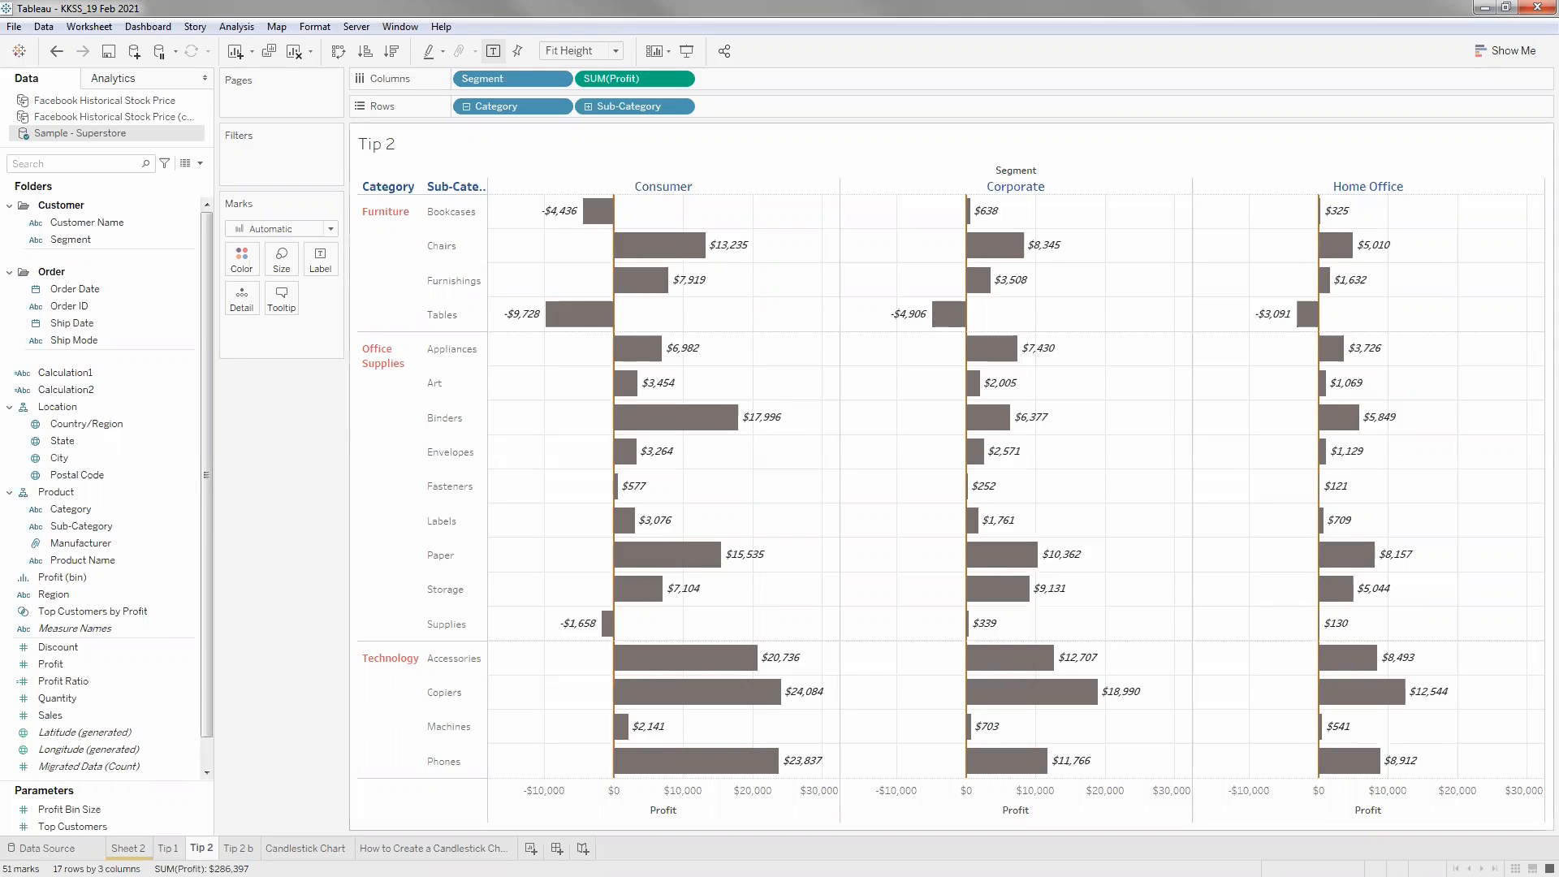
click(239, 847)
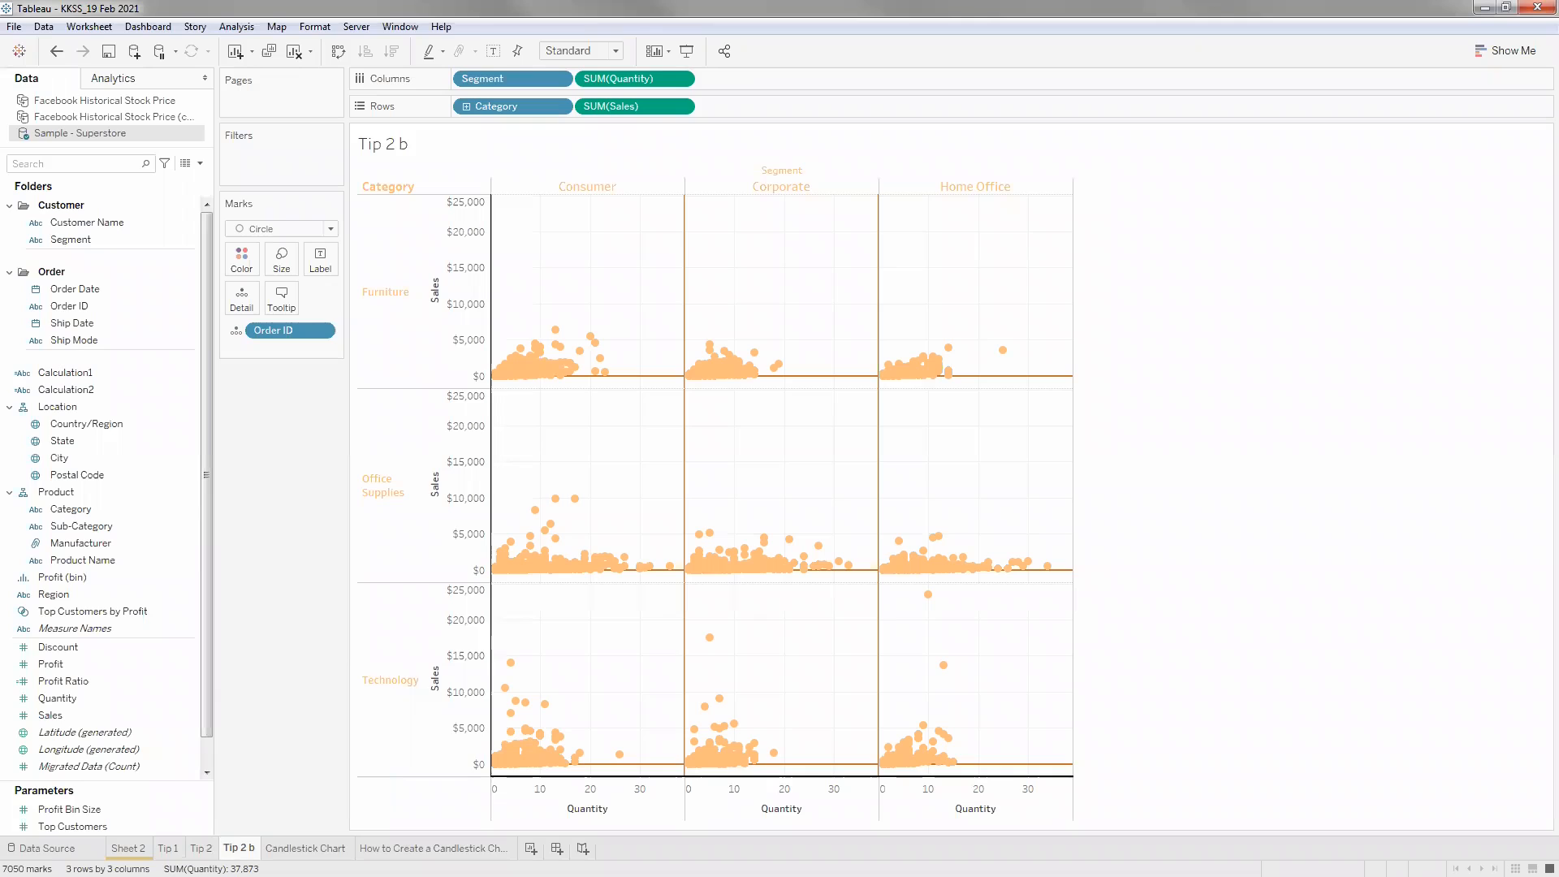
click(201, 848)
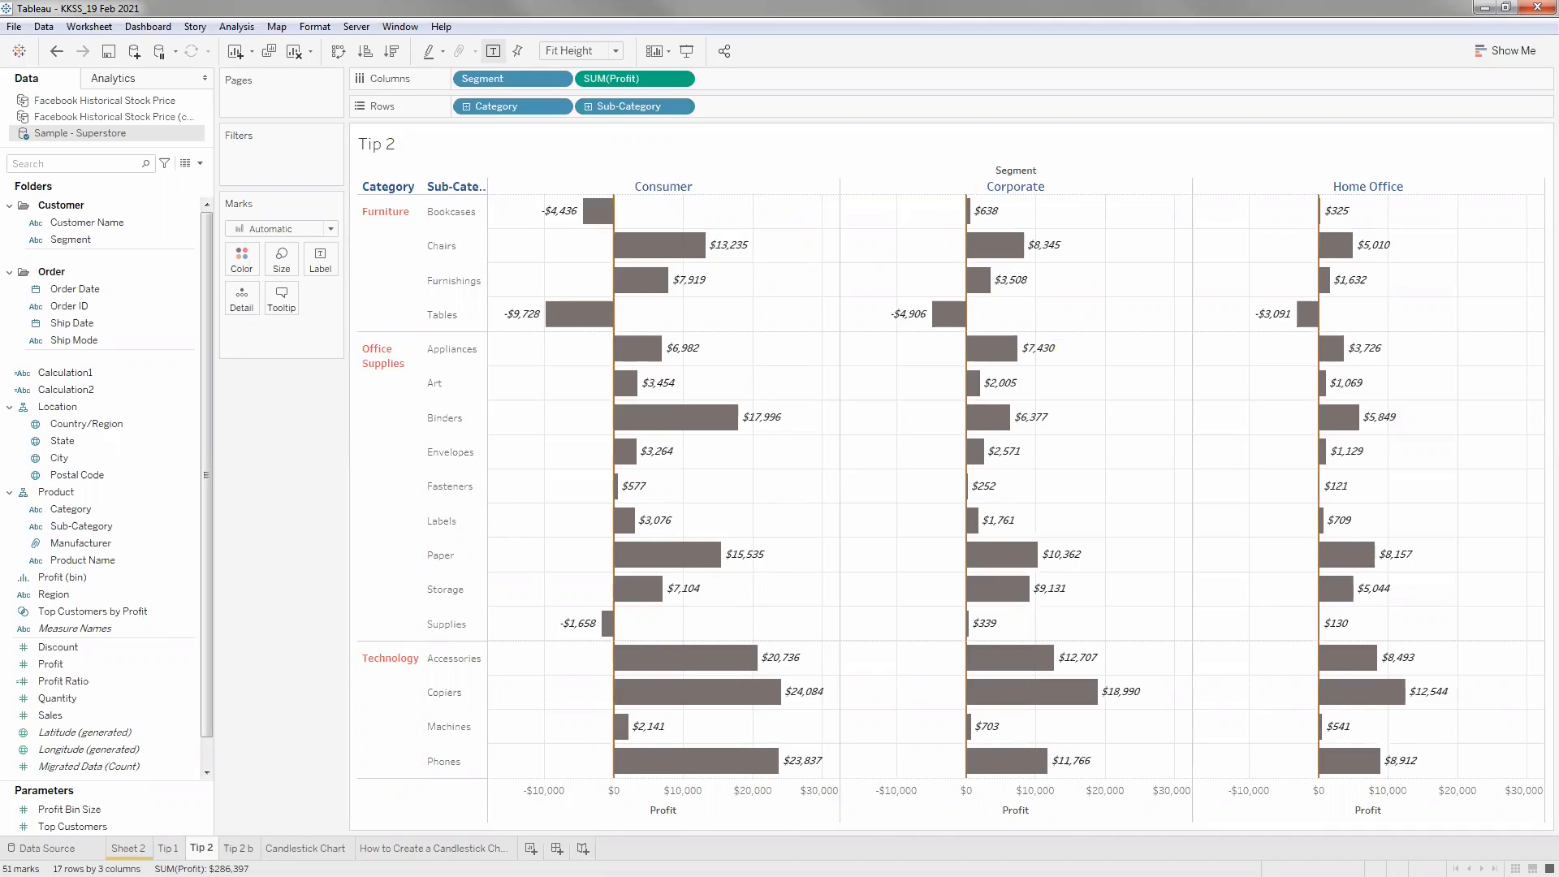
mouse_move(238, 848)
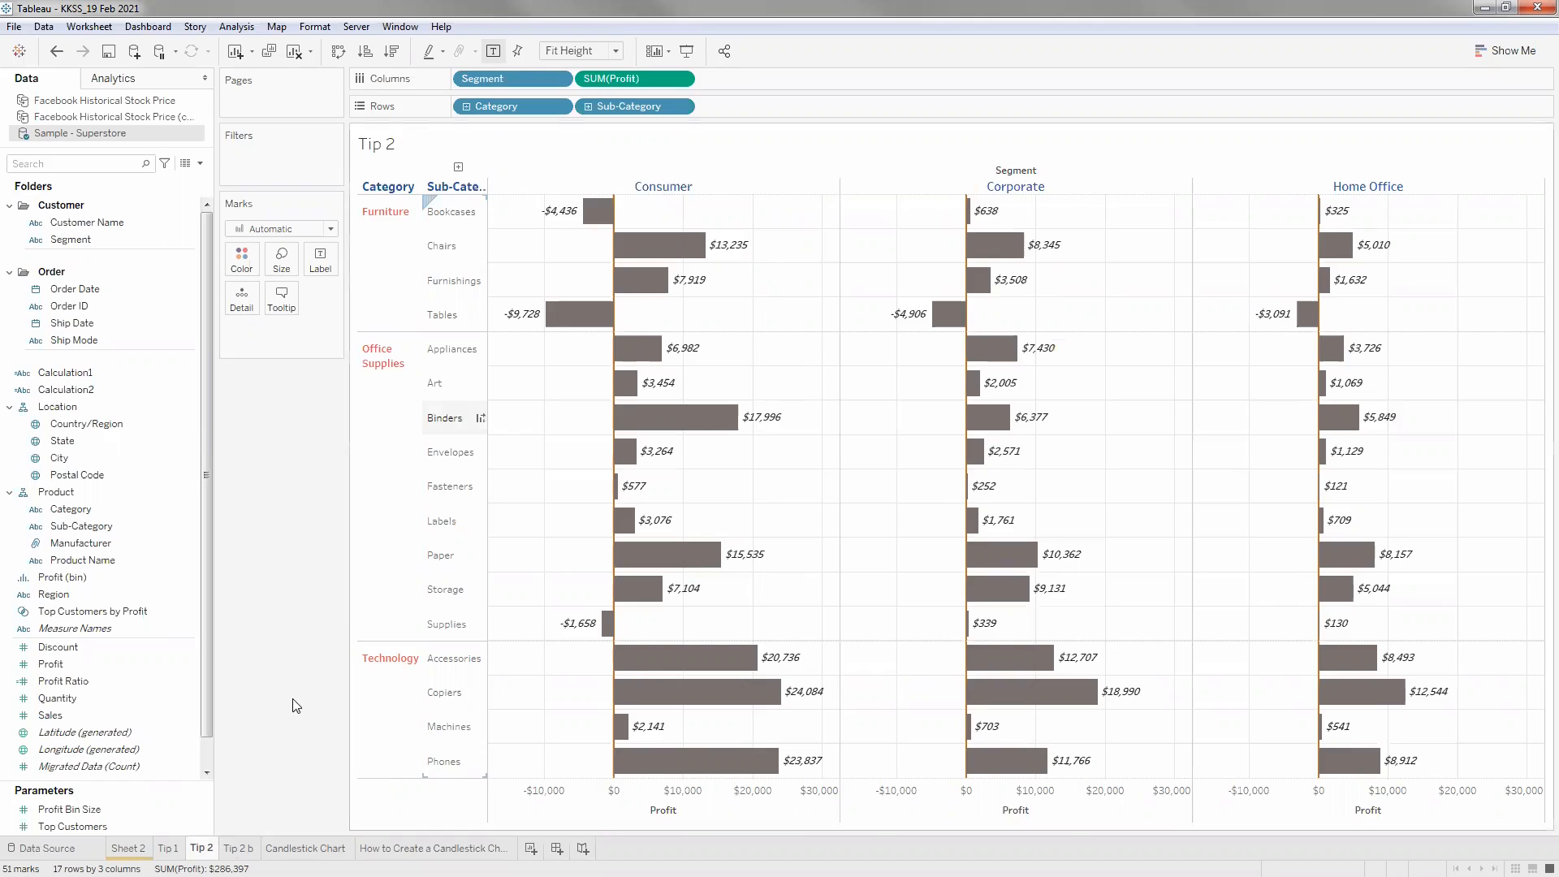
key(ctrl+Tab)
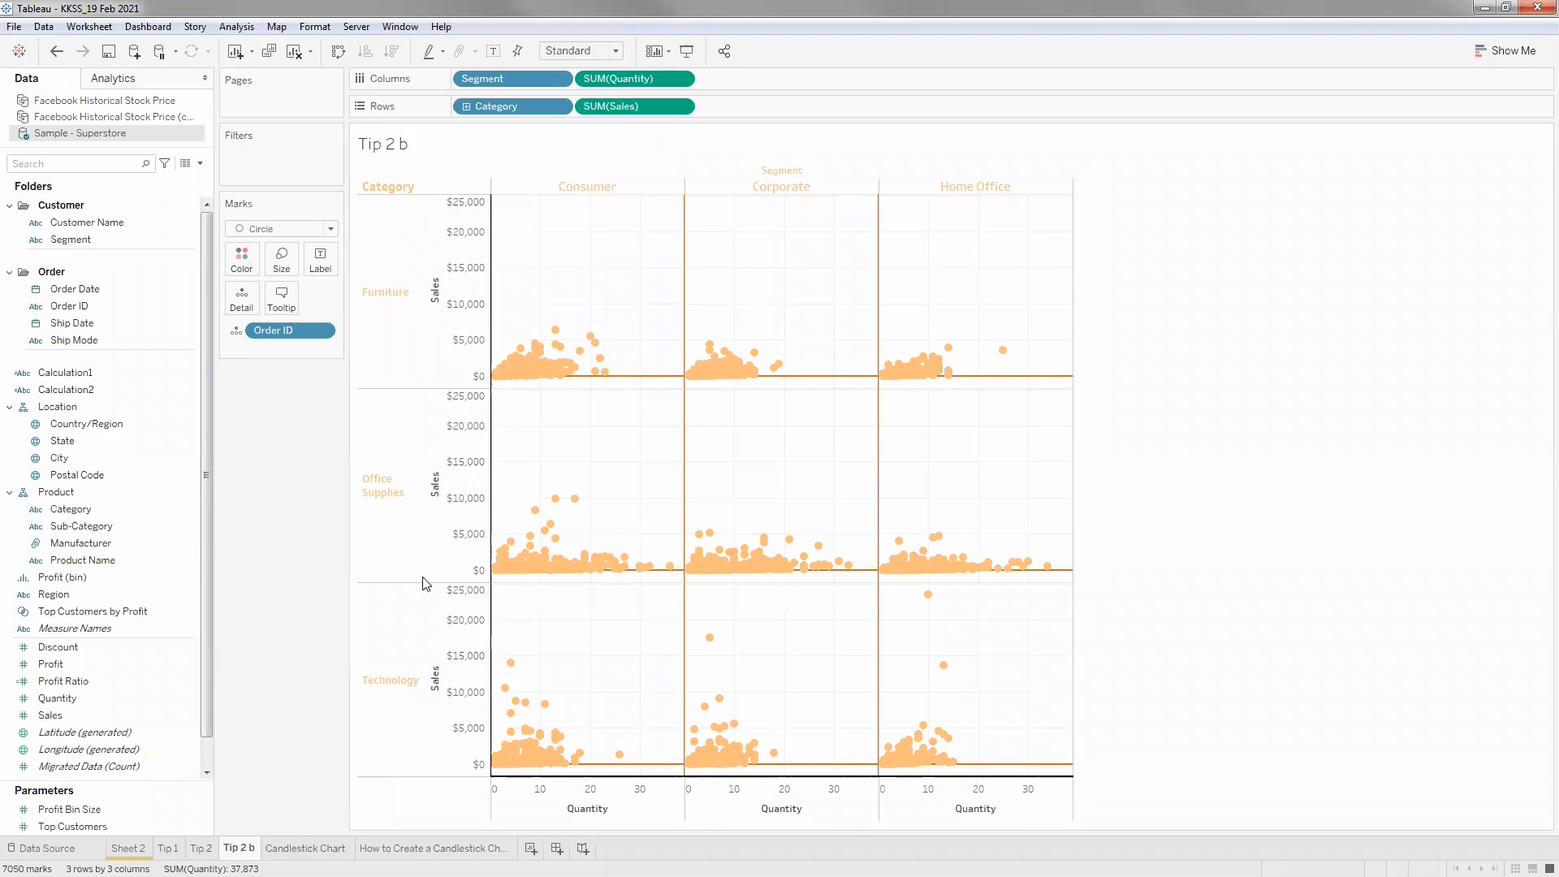
Set the grid lines of the Tip 2 sheet's profit bar chart to None.
click(203, 849)
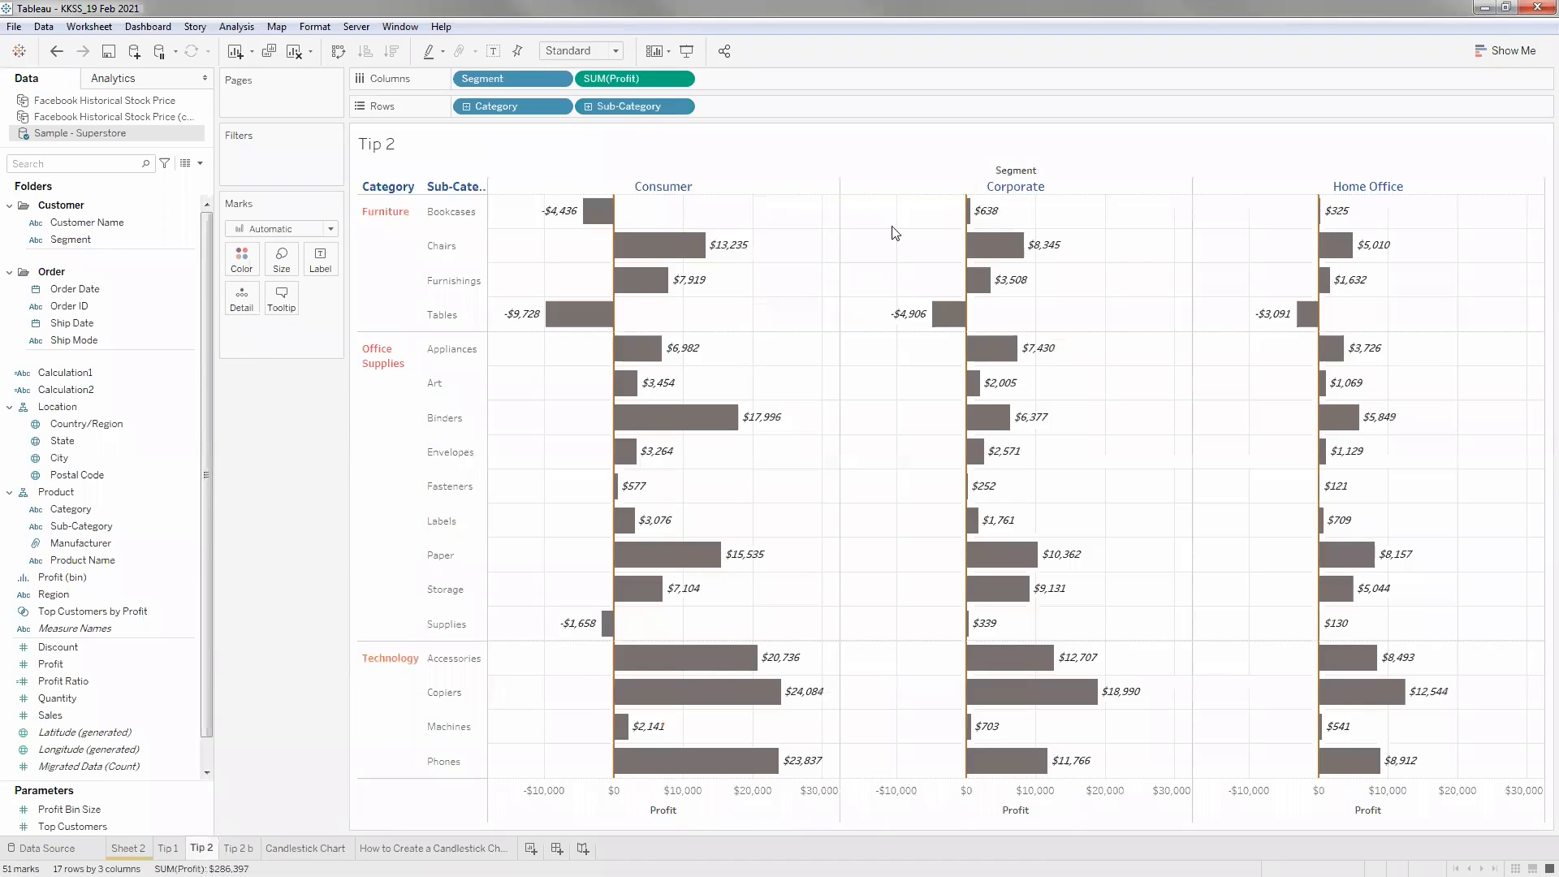
right_click(539, 368)
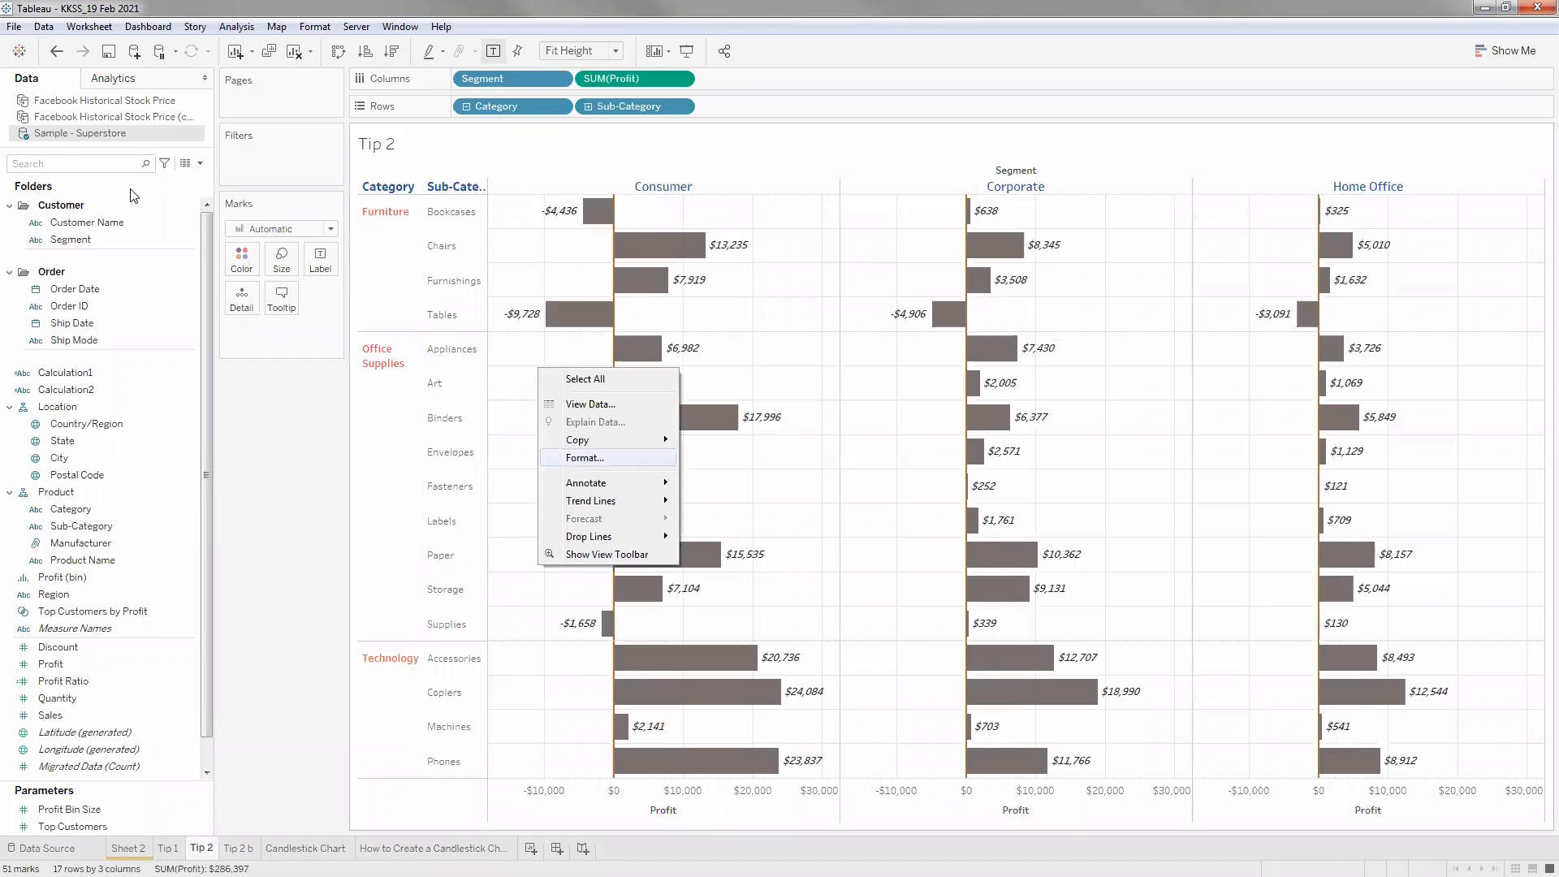
click(579, 458)
click(98, 107)
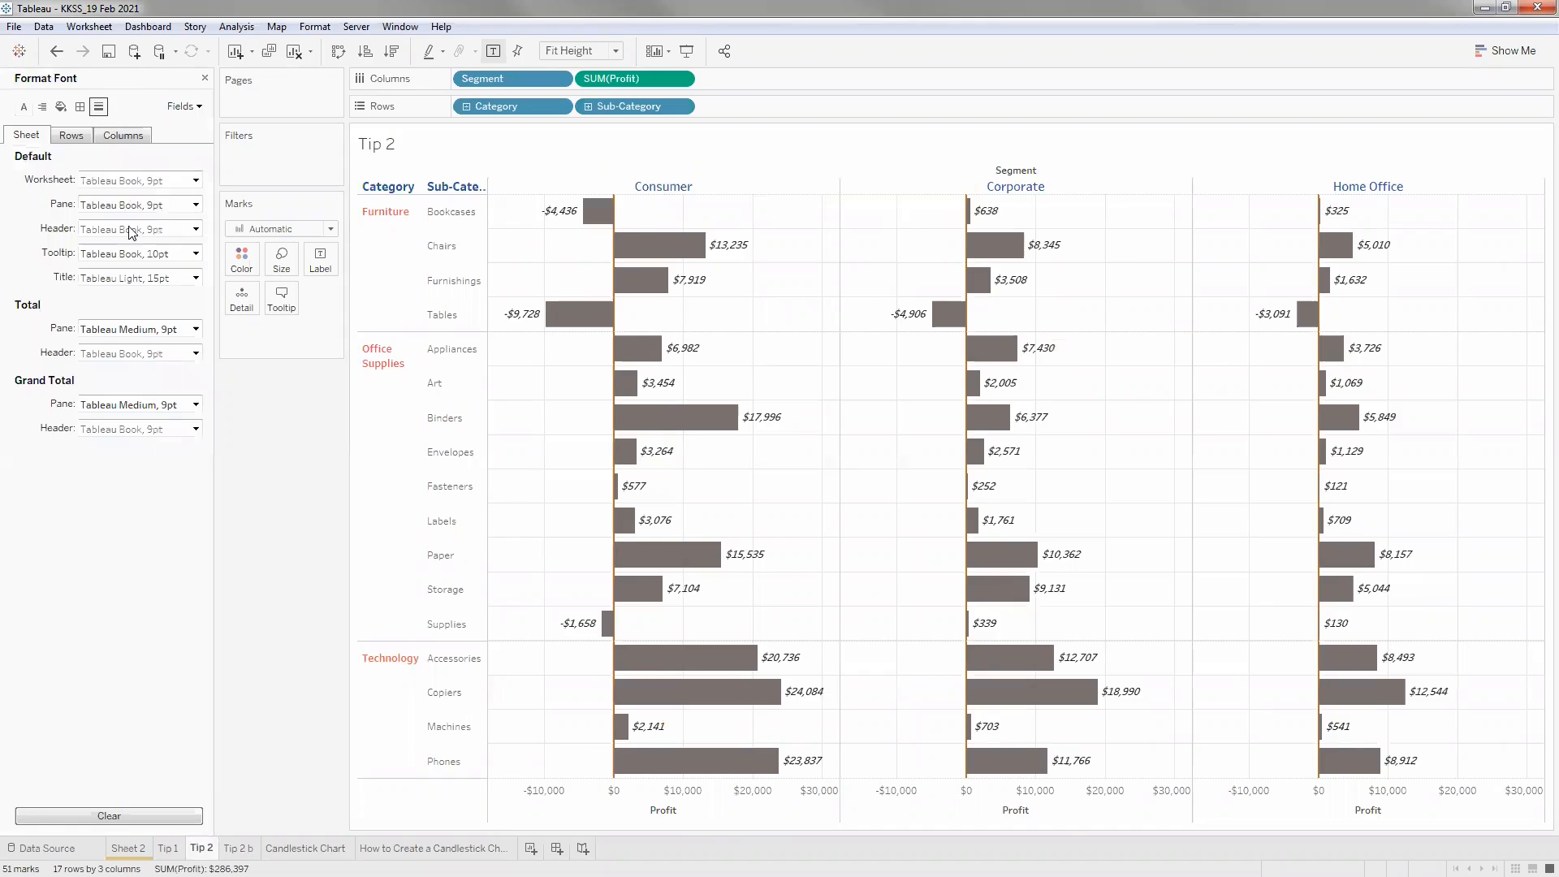
click(137, 179)
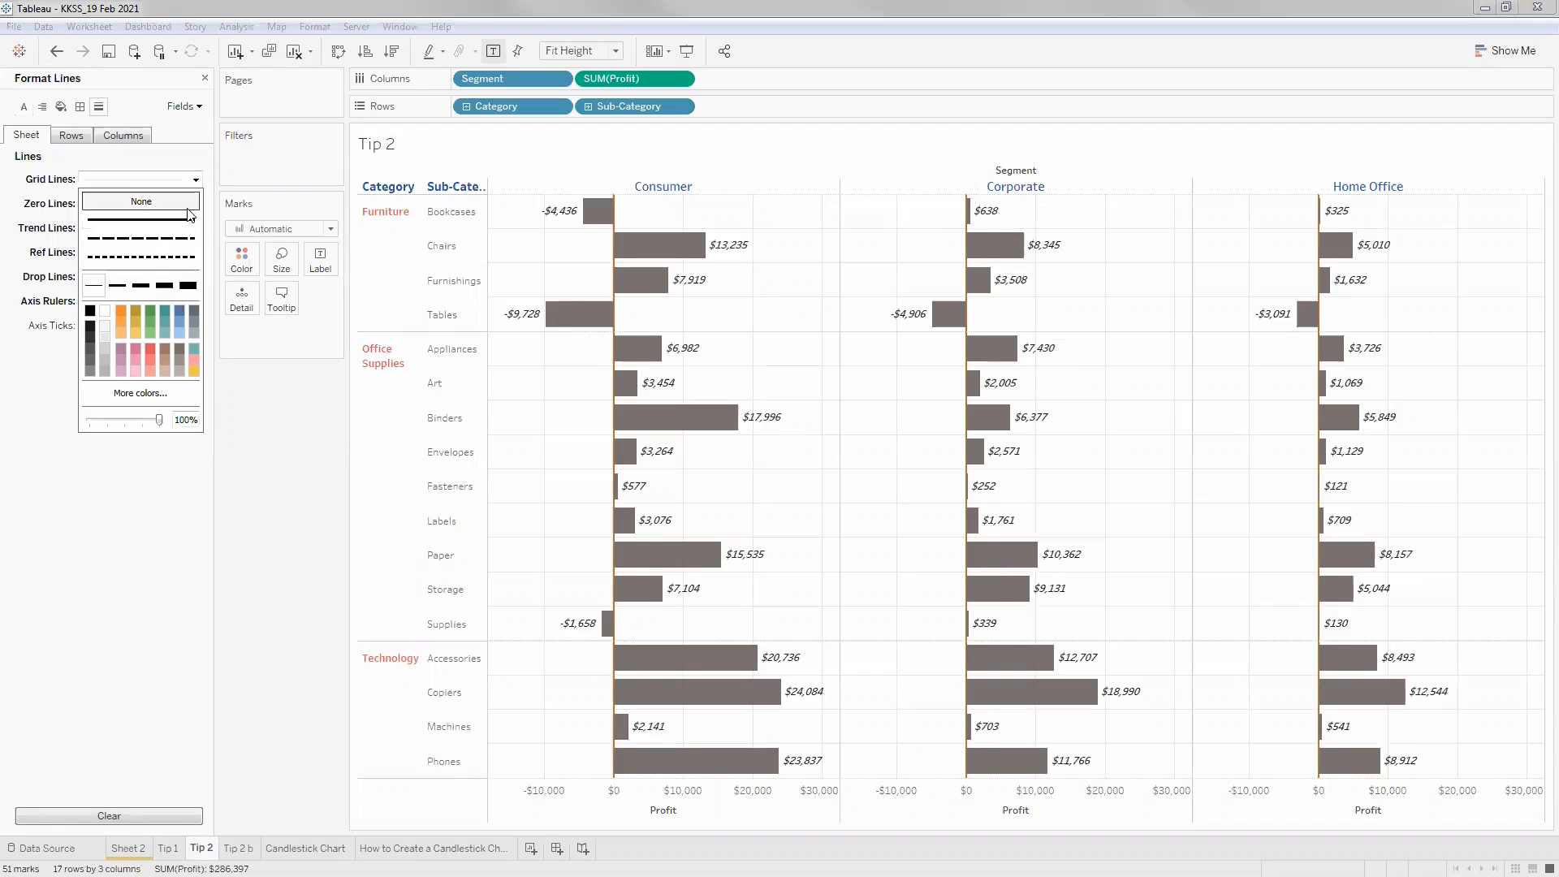
click(149, 202)
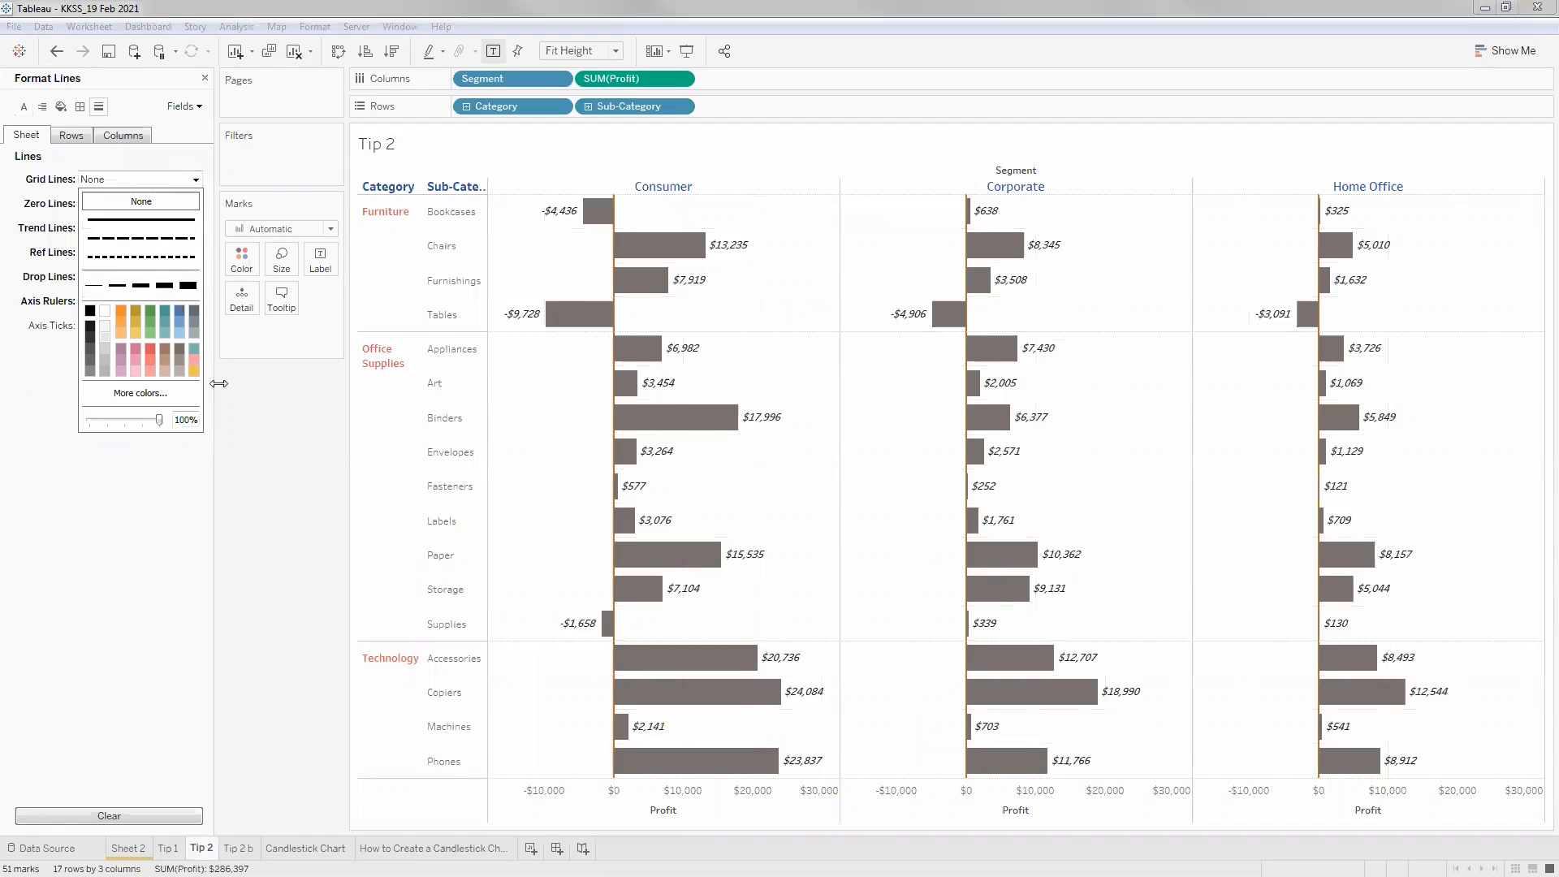
click(262, 440)
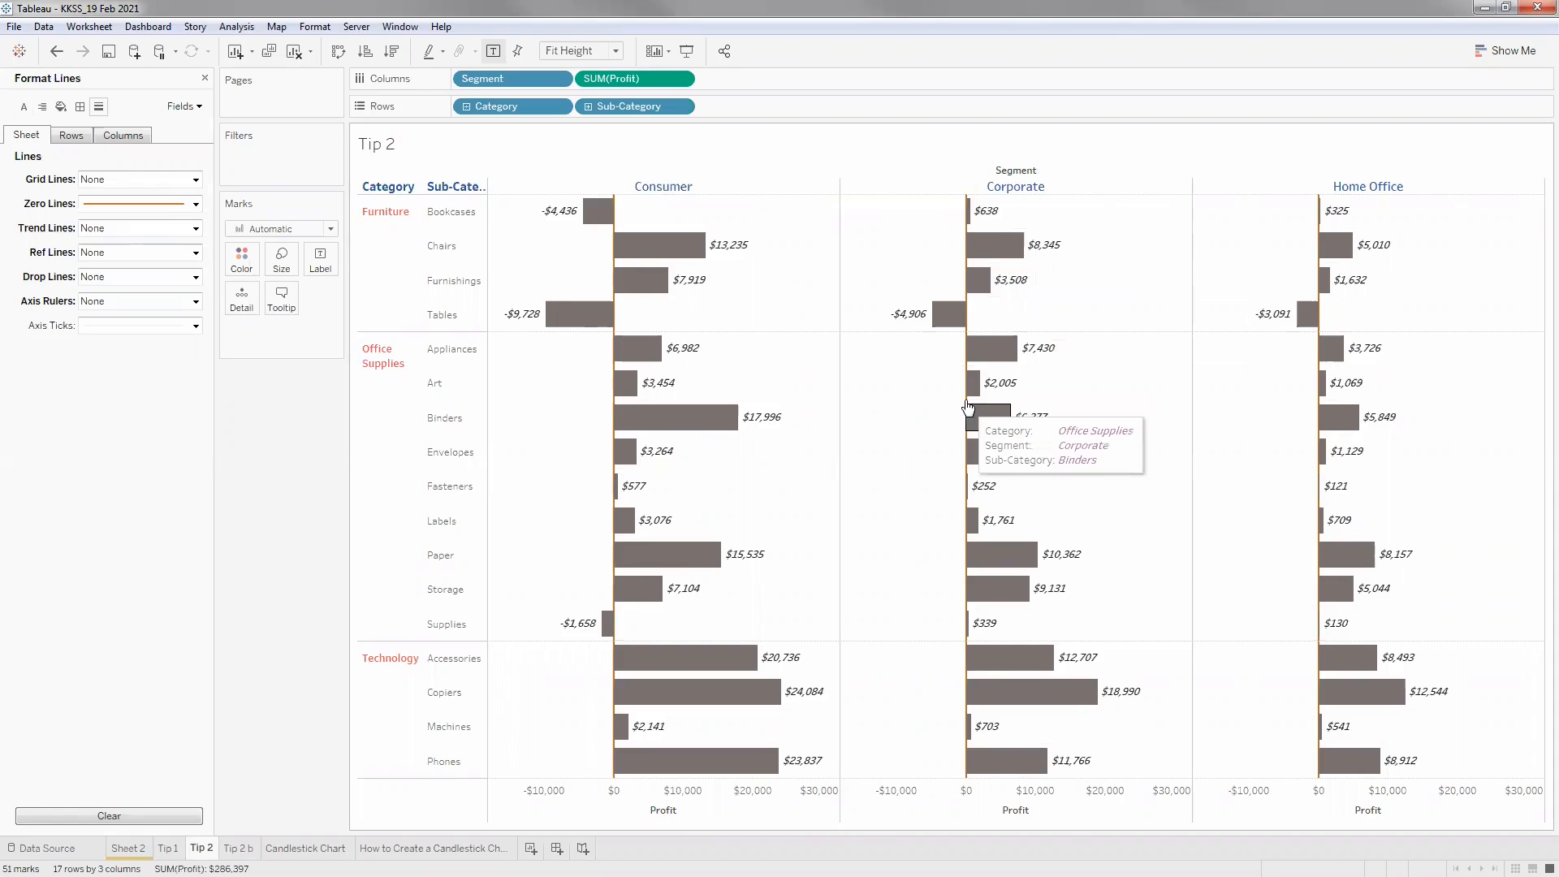
Format the zero lines of the Tip 2 chart as the thinnest line in a dark, near-black colour.
click(126, 207)
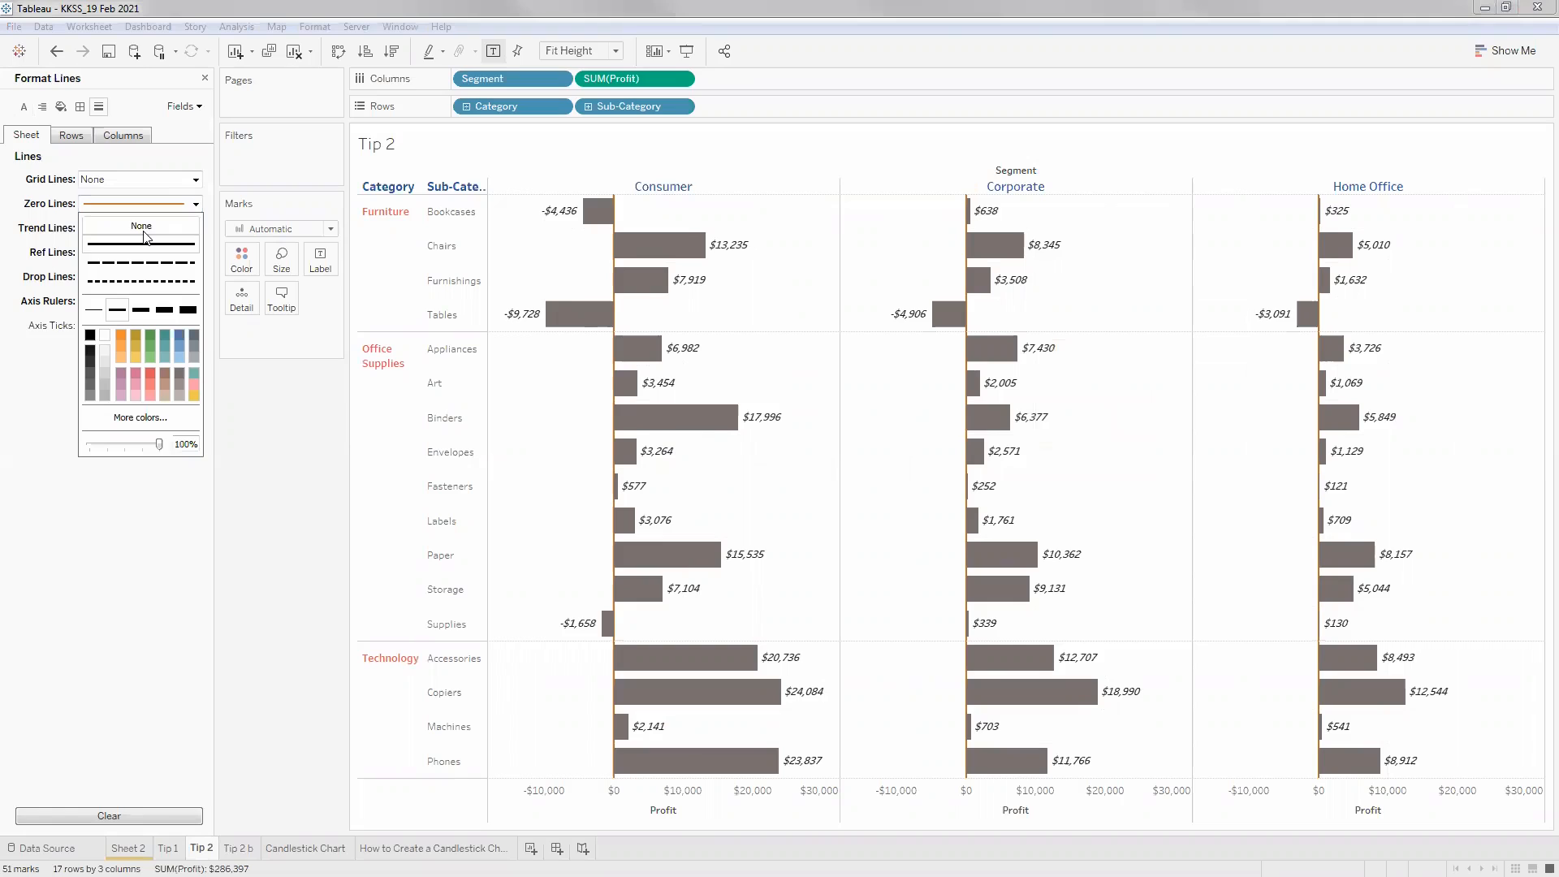
click(141, 232)
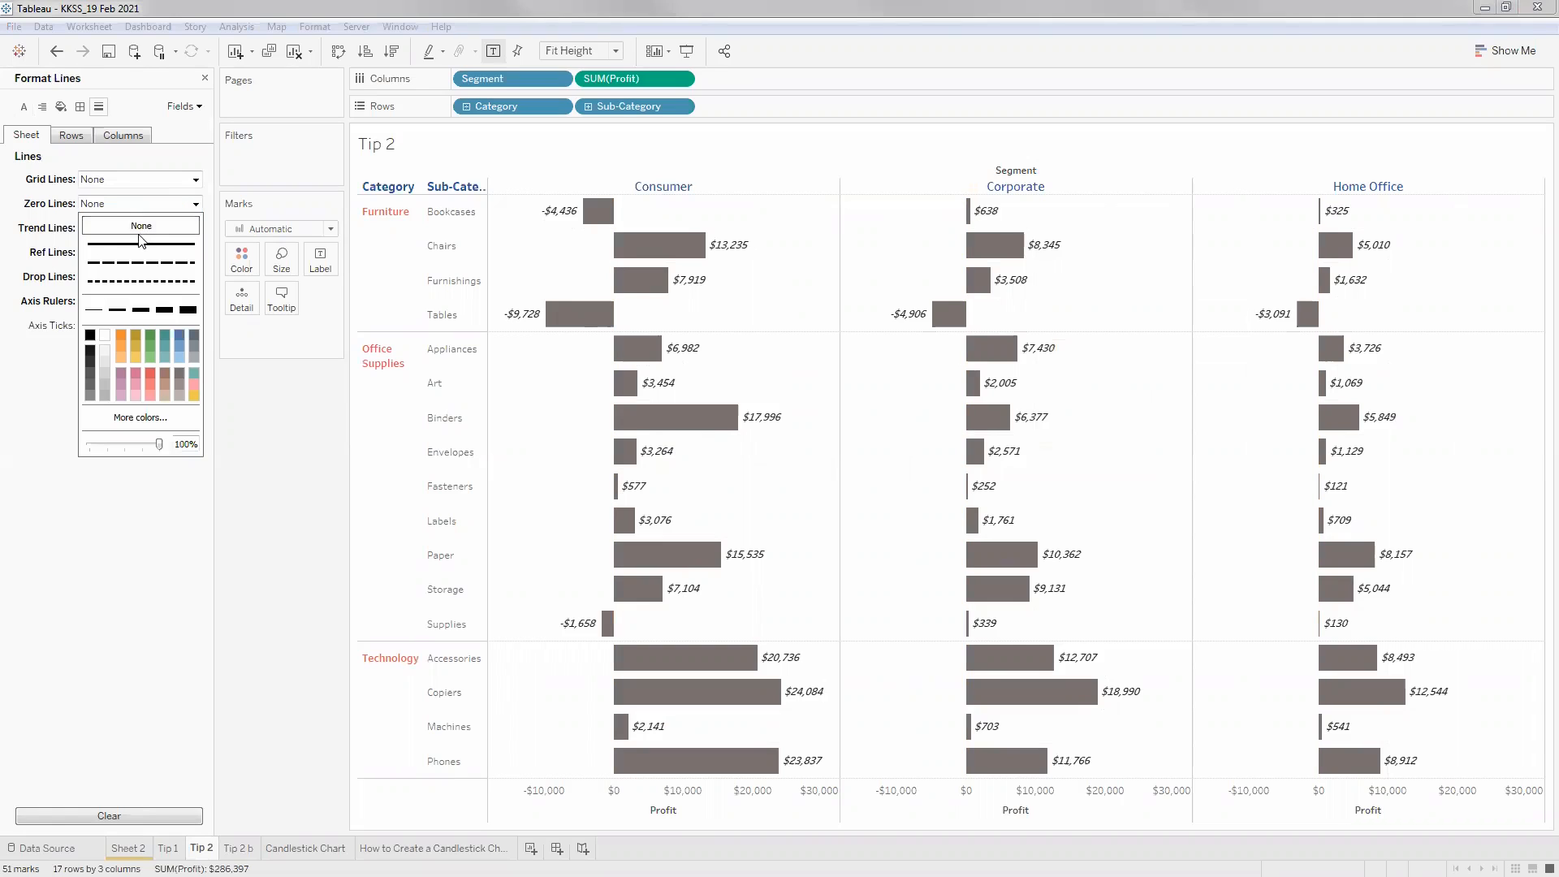
click(97, 312)
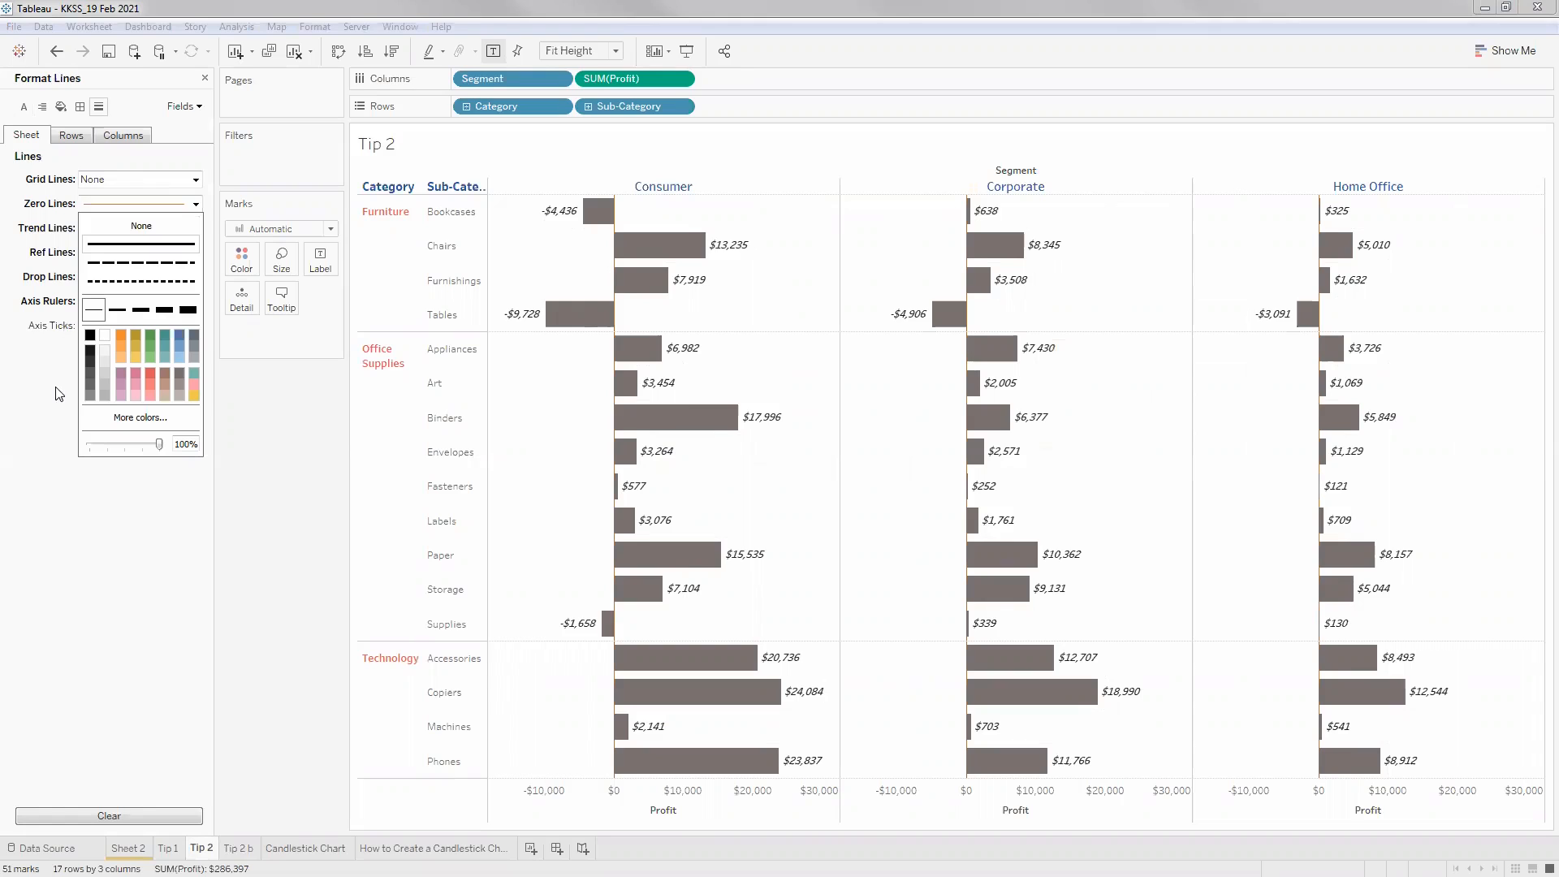
click(91, 355)
click(1040, 238)
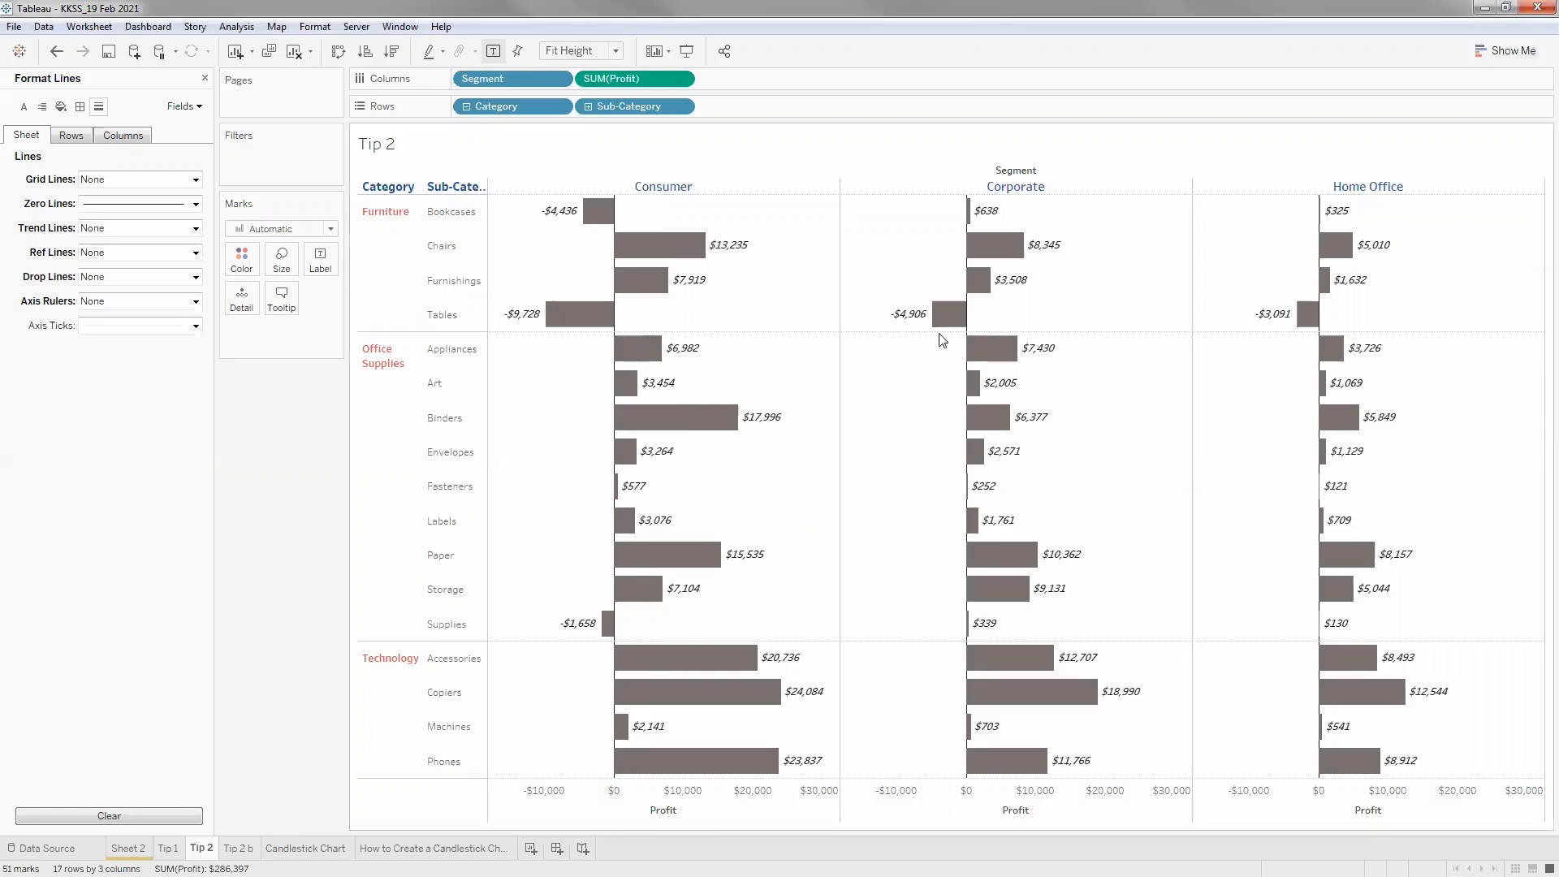
Examine the formatting of the Category and Sub-Category headers and their labels on the Tip 2 sheet.
click(400, 214)
click(395, 389)
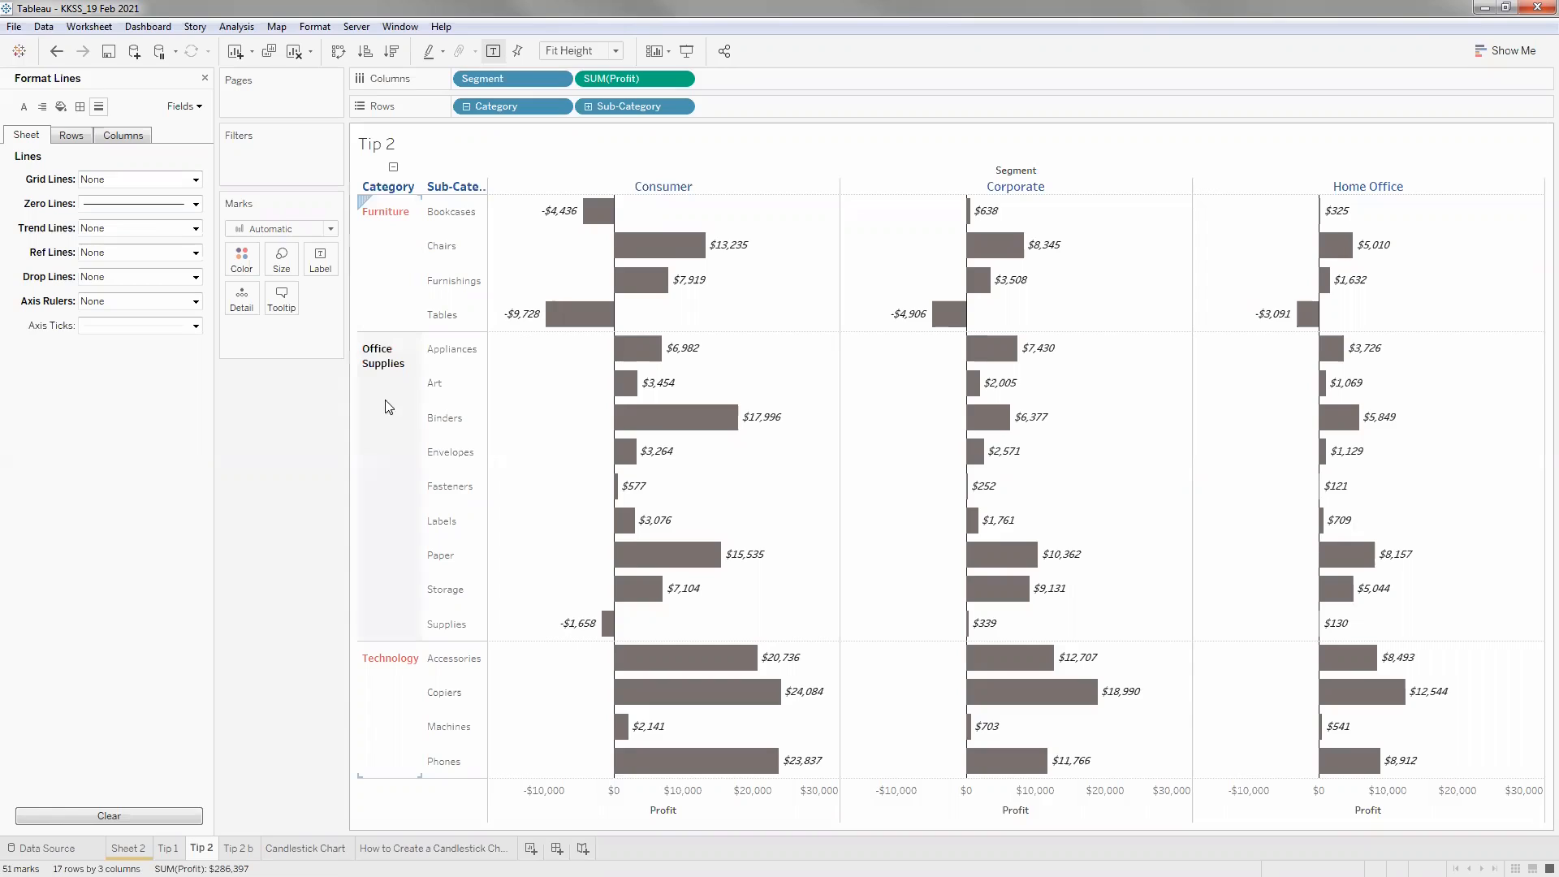
click(382, 276)
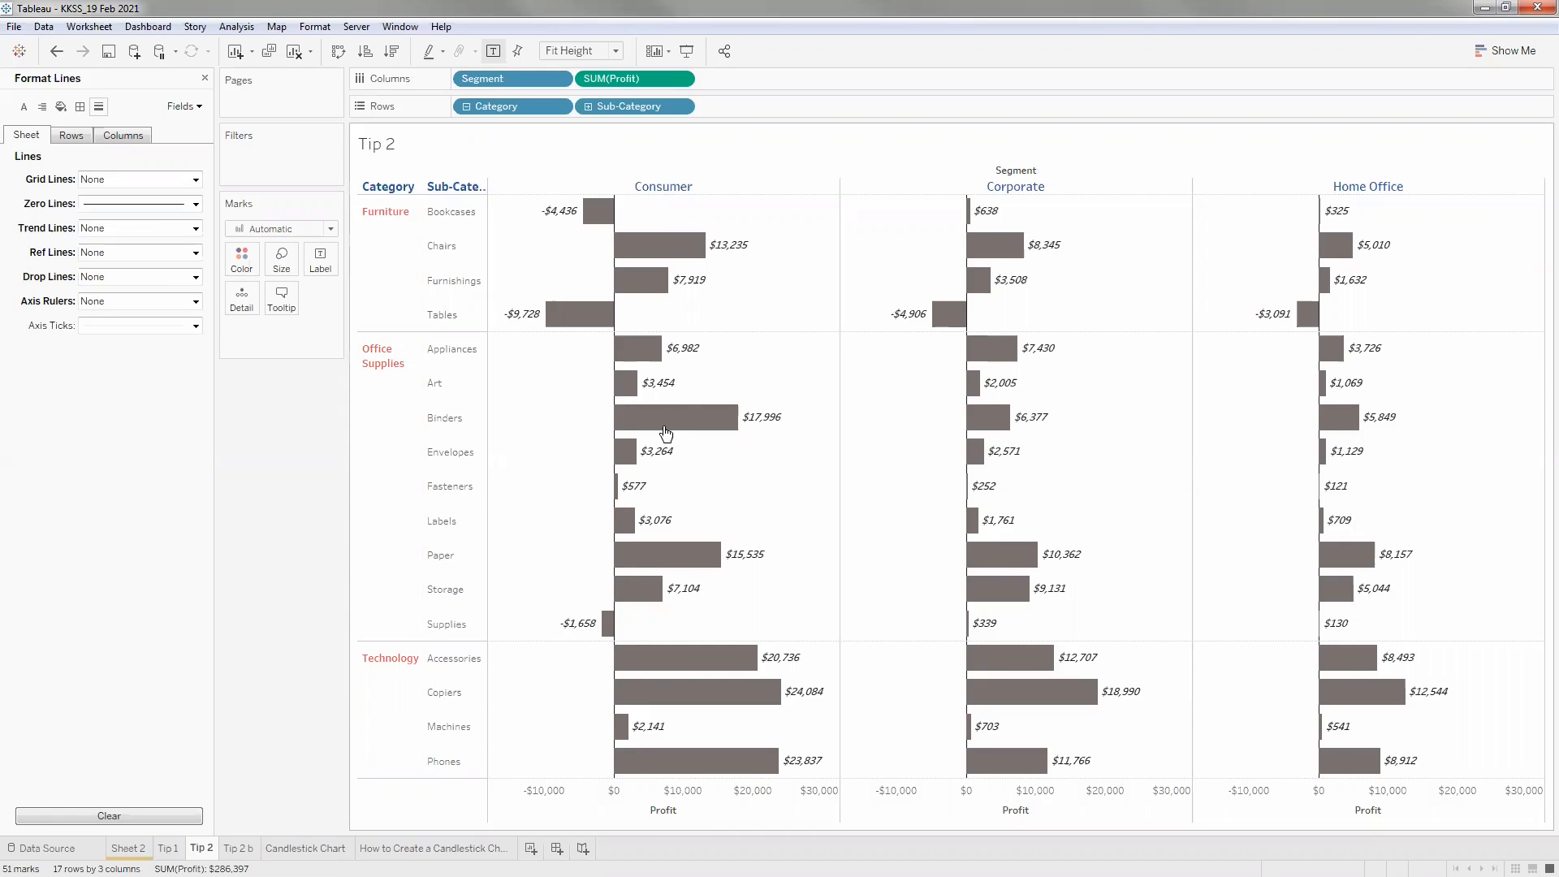
click(379, 422)
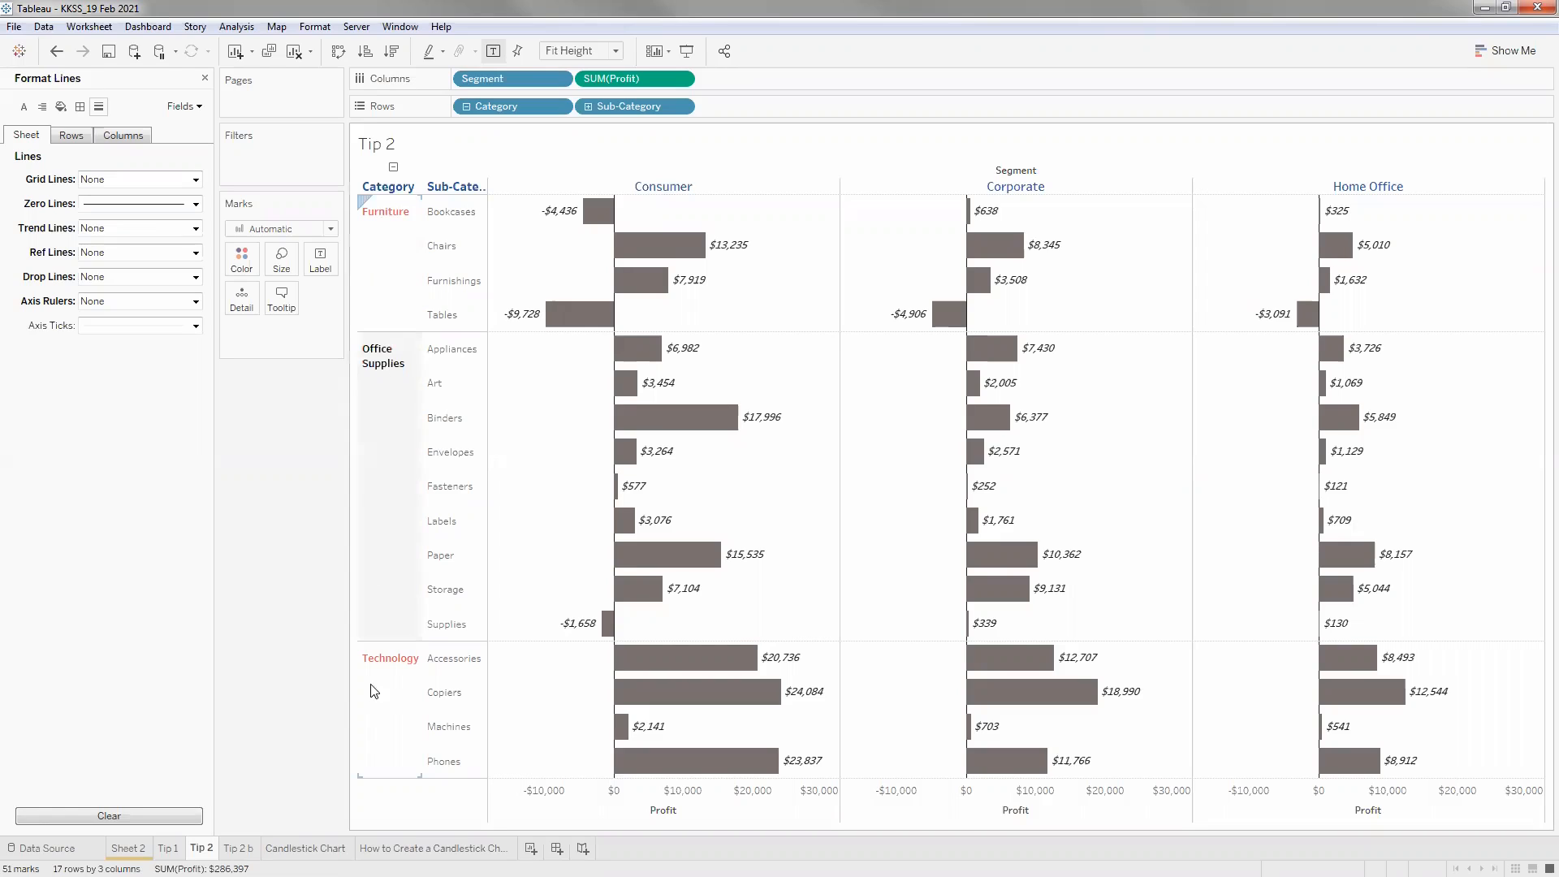
click(376, 689)
click(390, 293)
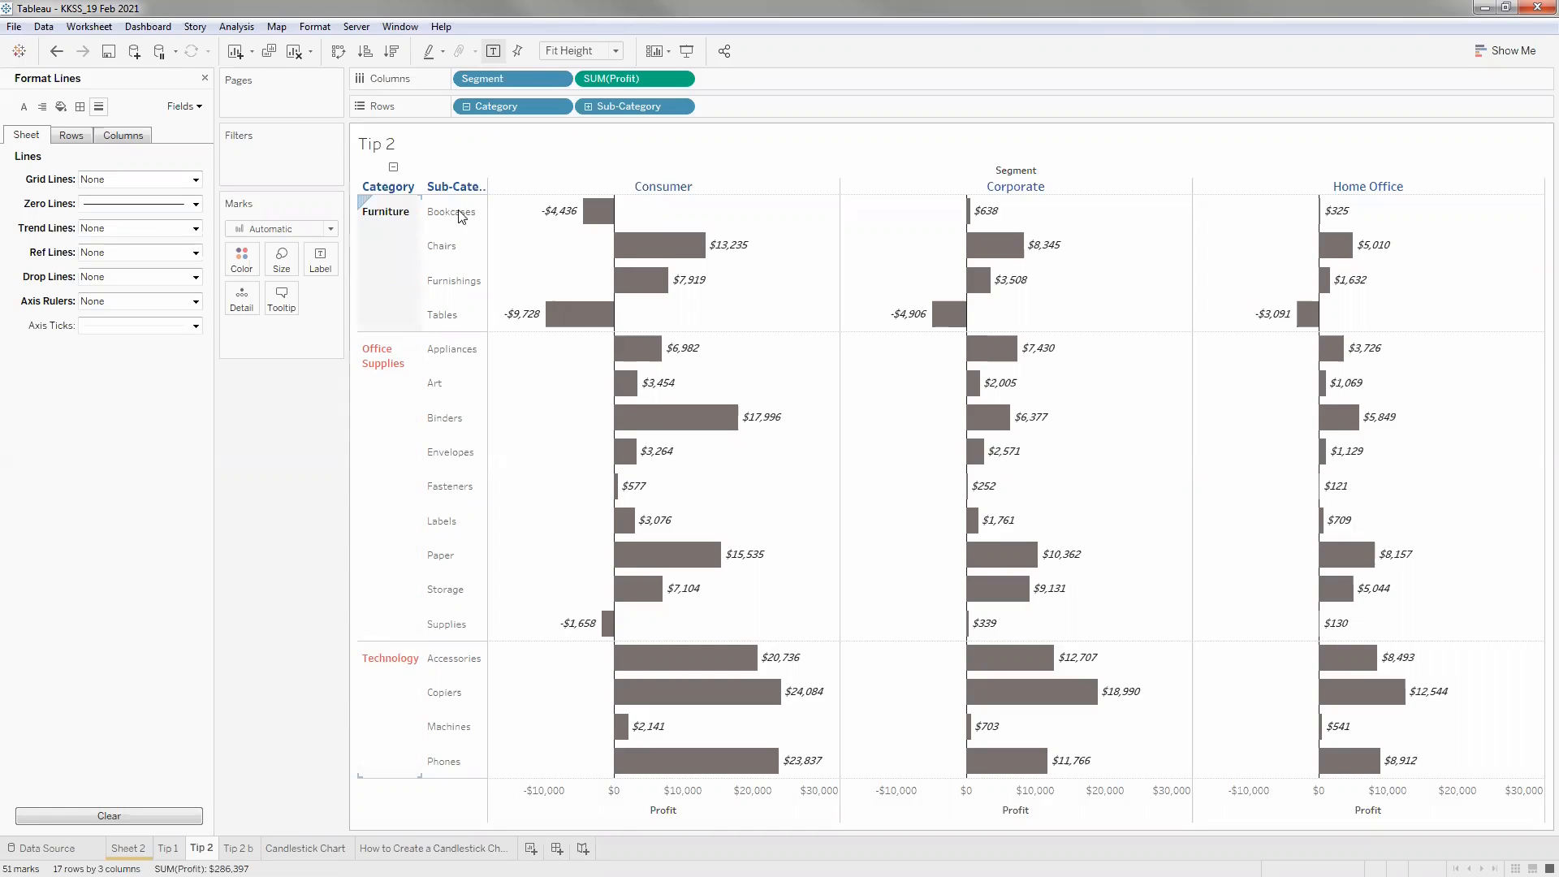
click(505, 107)
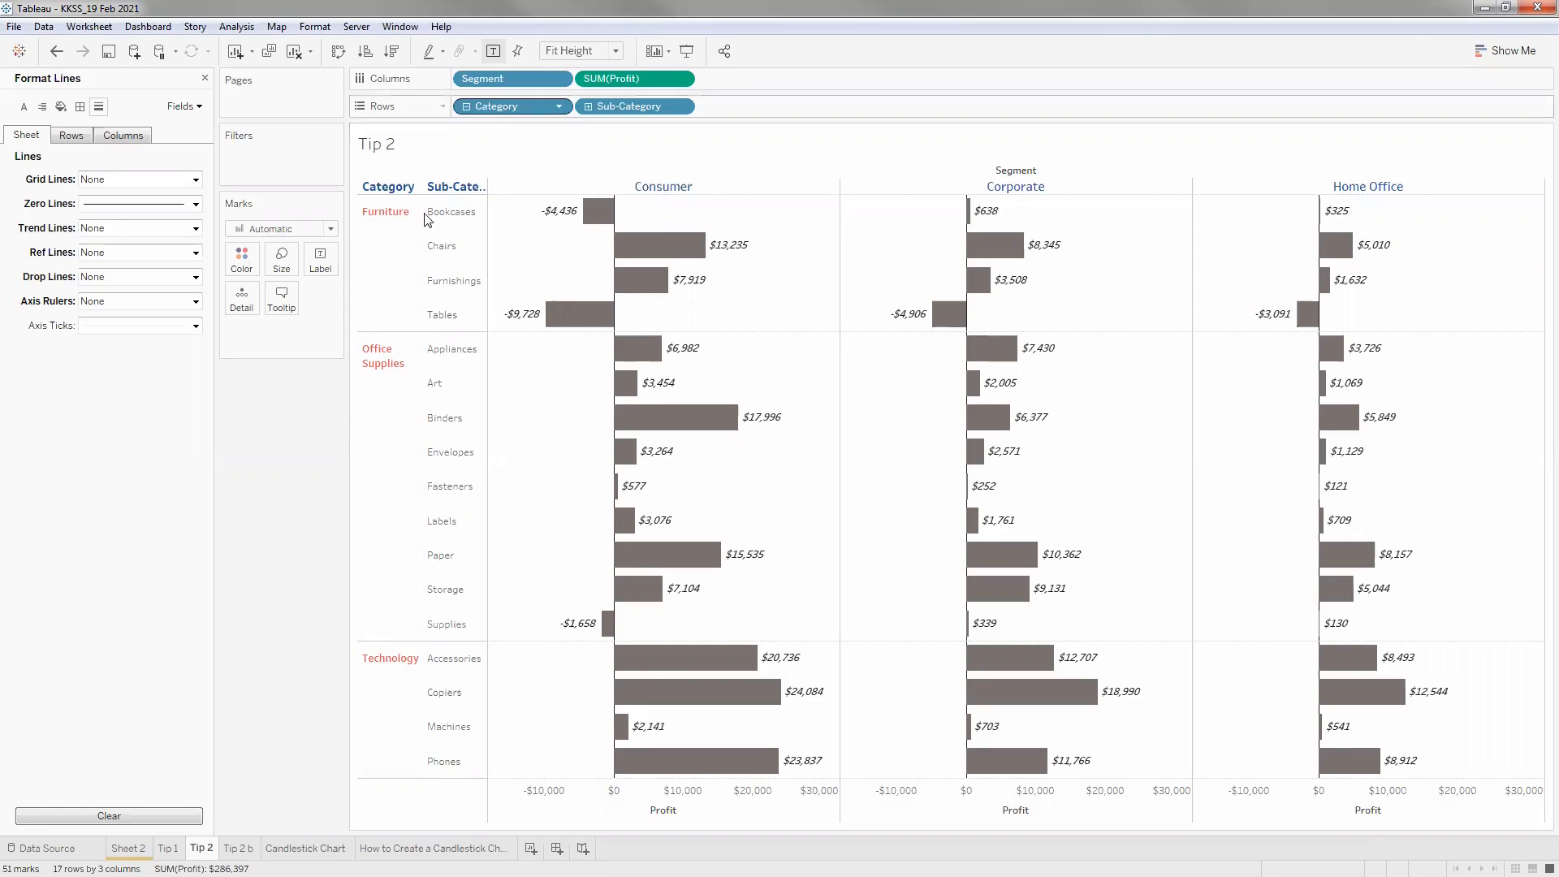
click(386, 493)
click(267, 498)
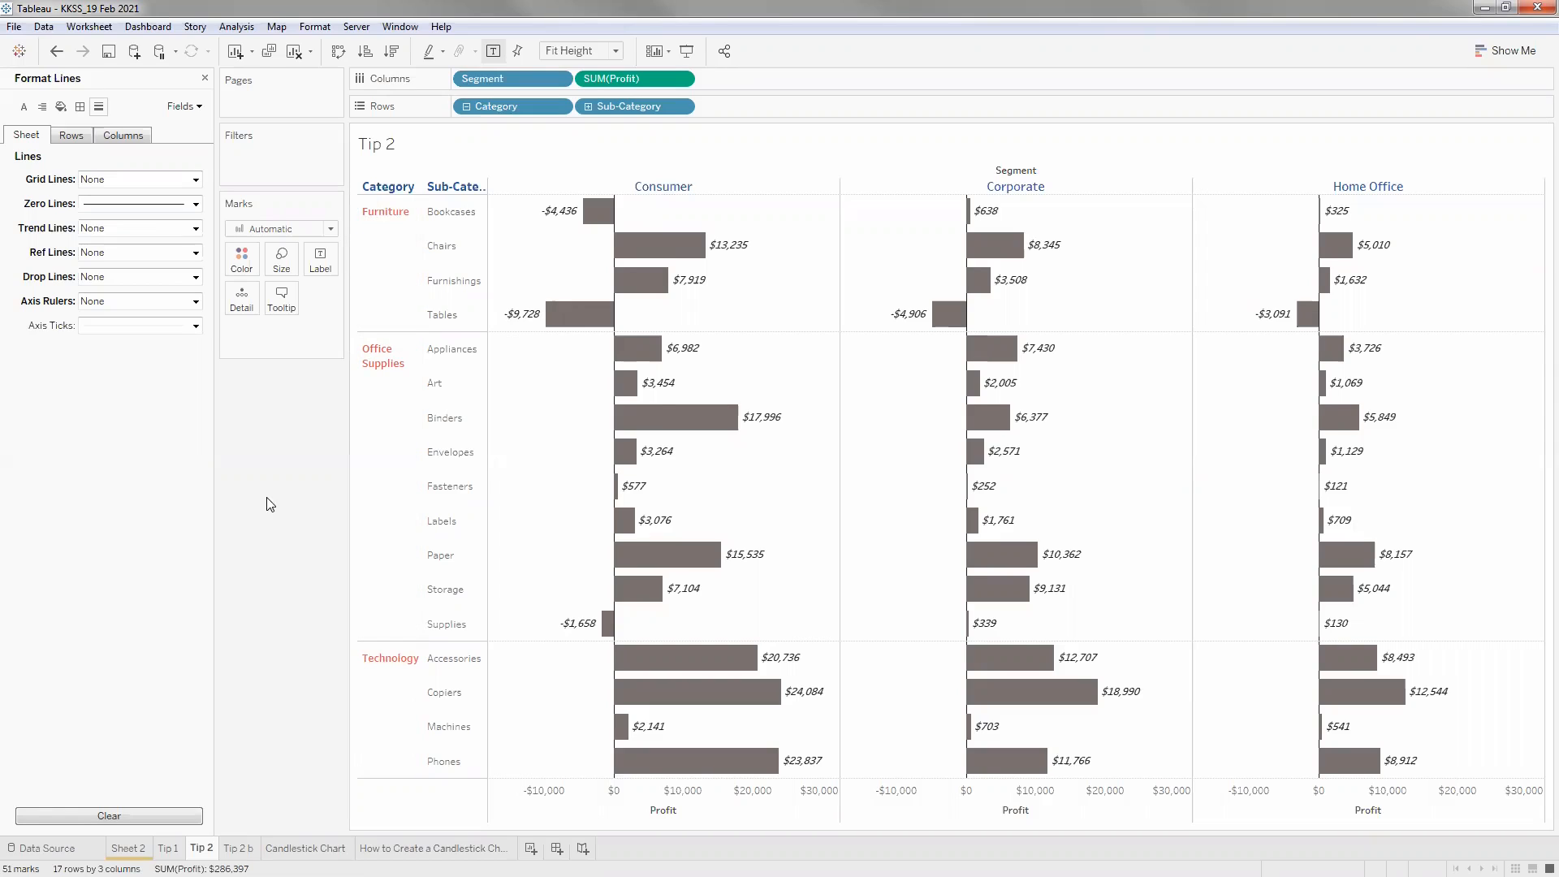
click(406, 211)
click(397, 192)
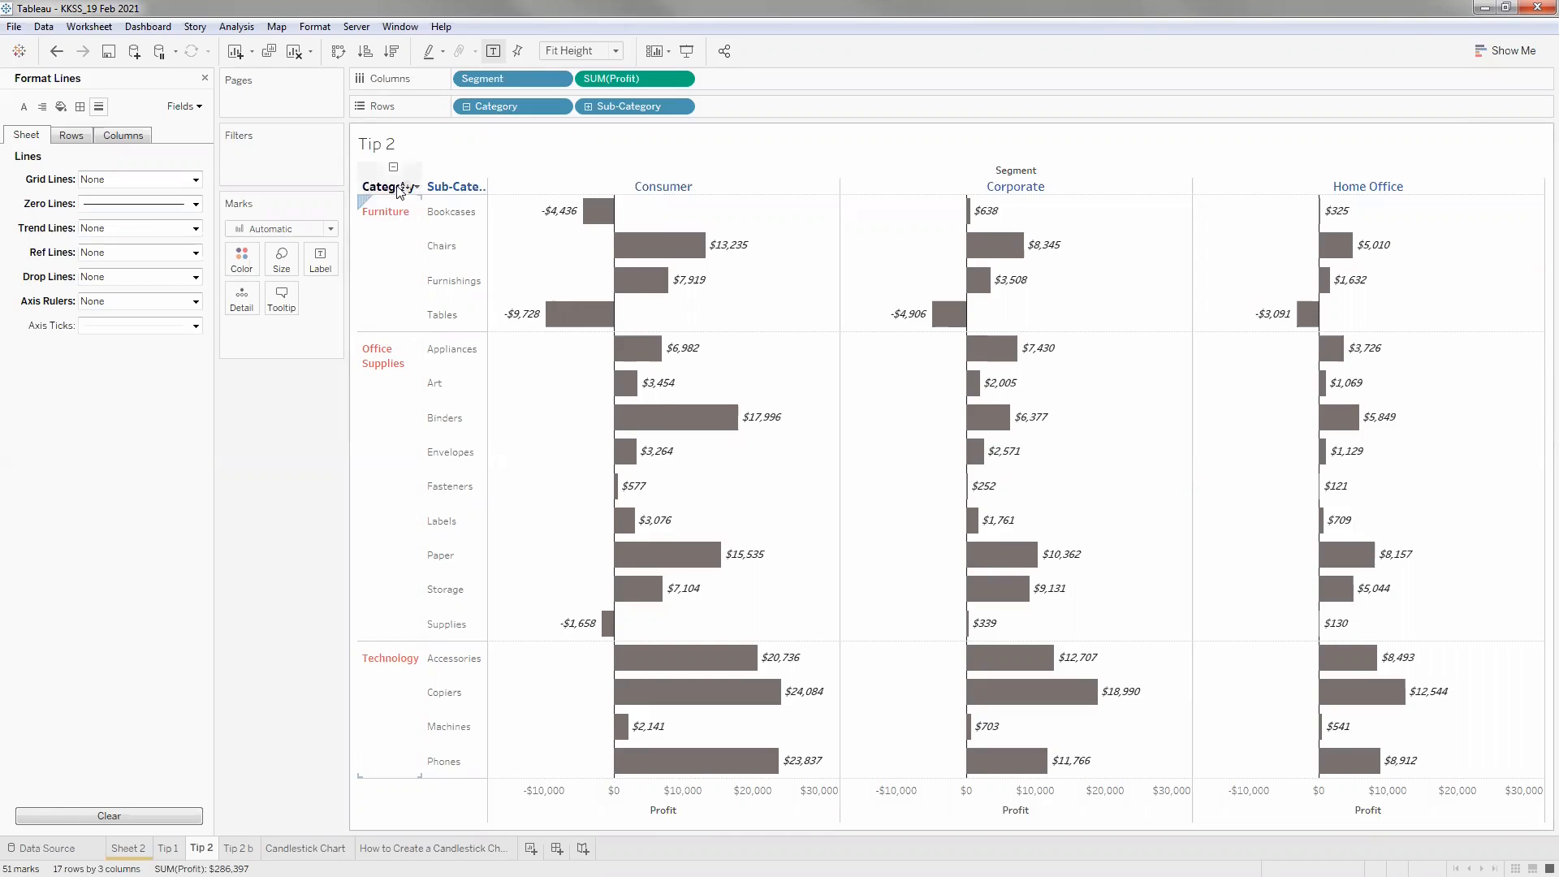
click(451, 193)
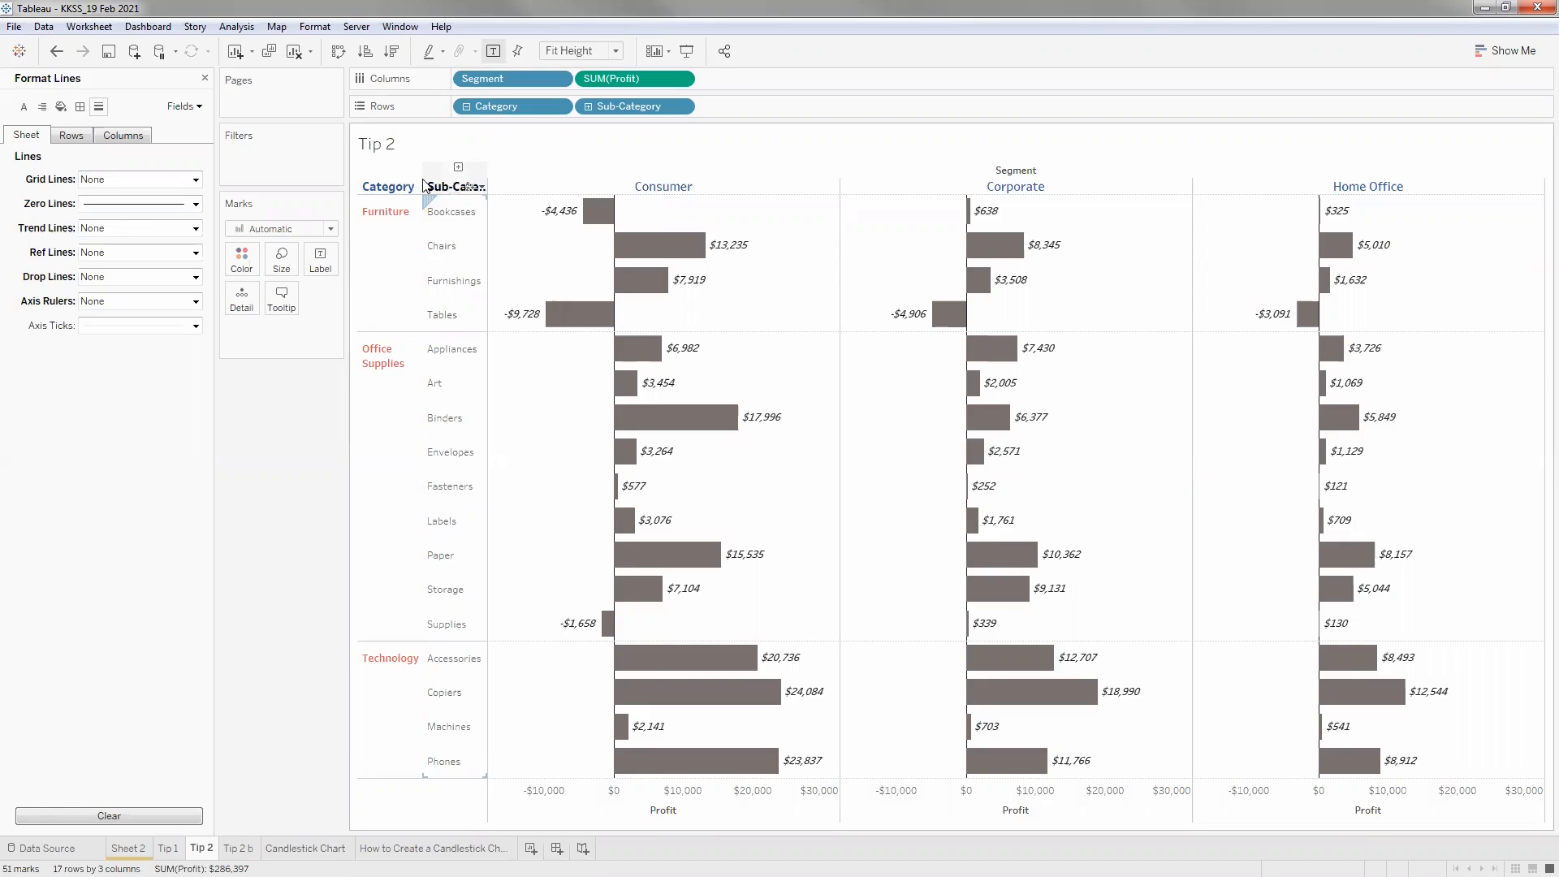
click(417, 183)
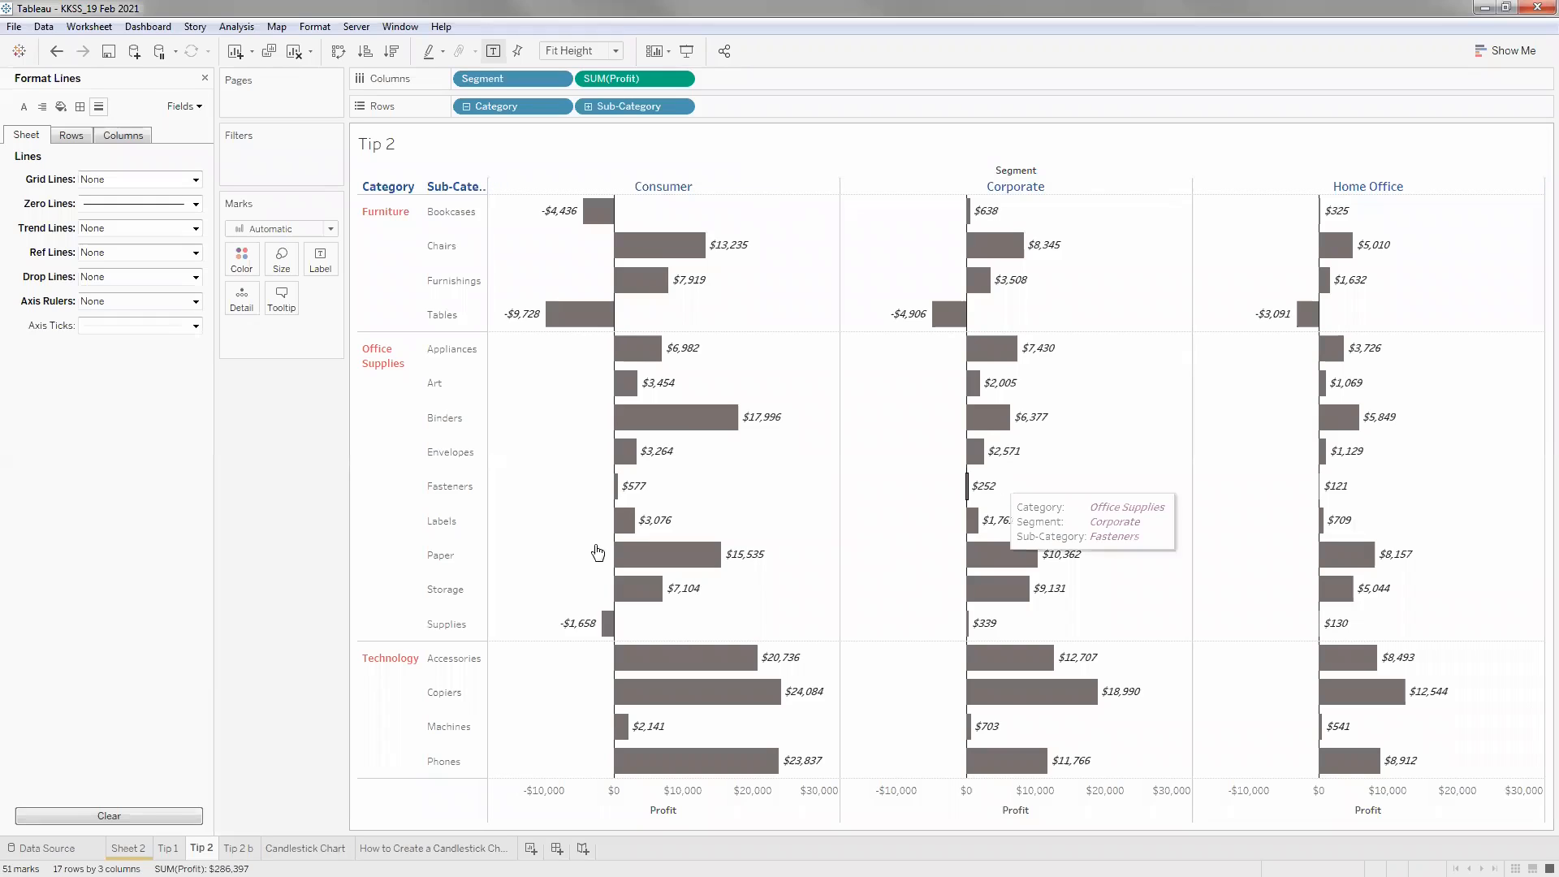
Format the profit bars' mark labels with blue text at font size 11, closing the line formatting pane.
click(321, 261)
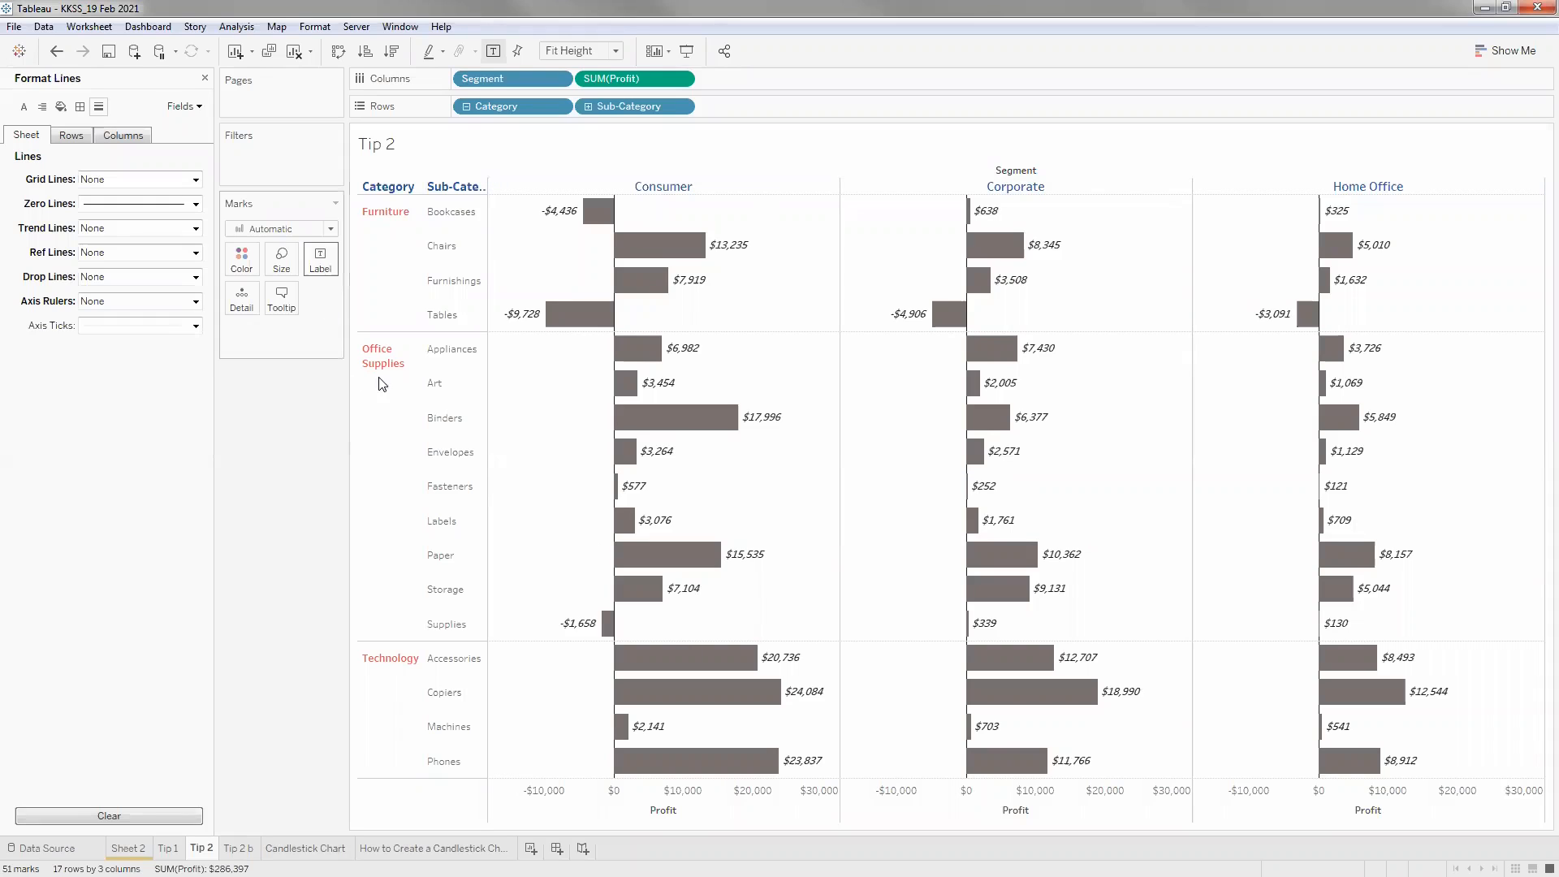
click(205, 78)
click(323, 268)
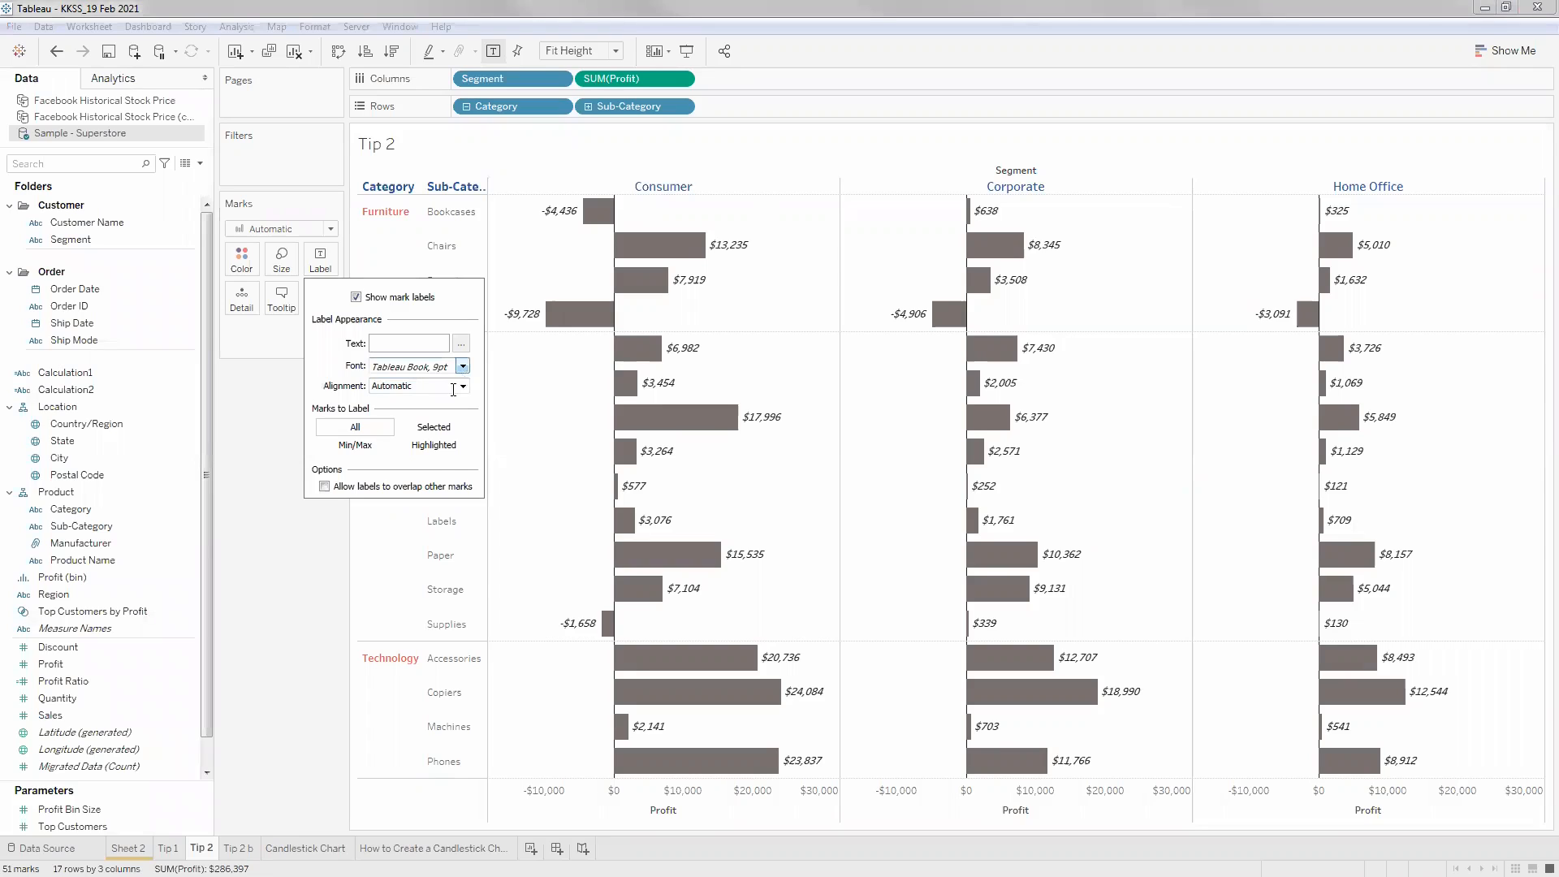
click(463, 366)
click(432, 455)
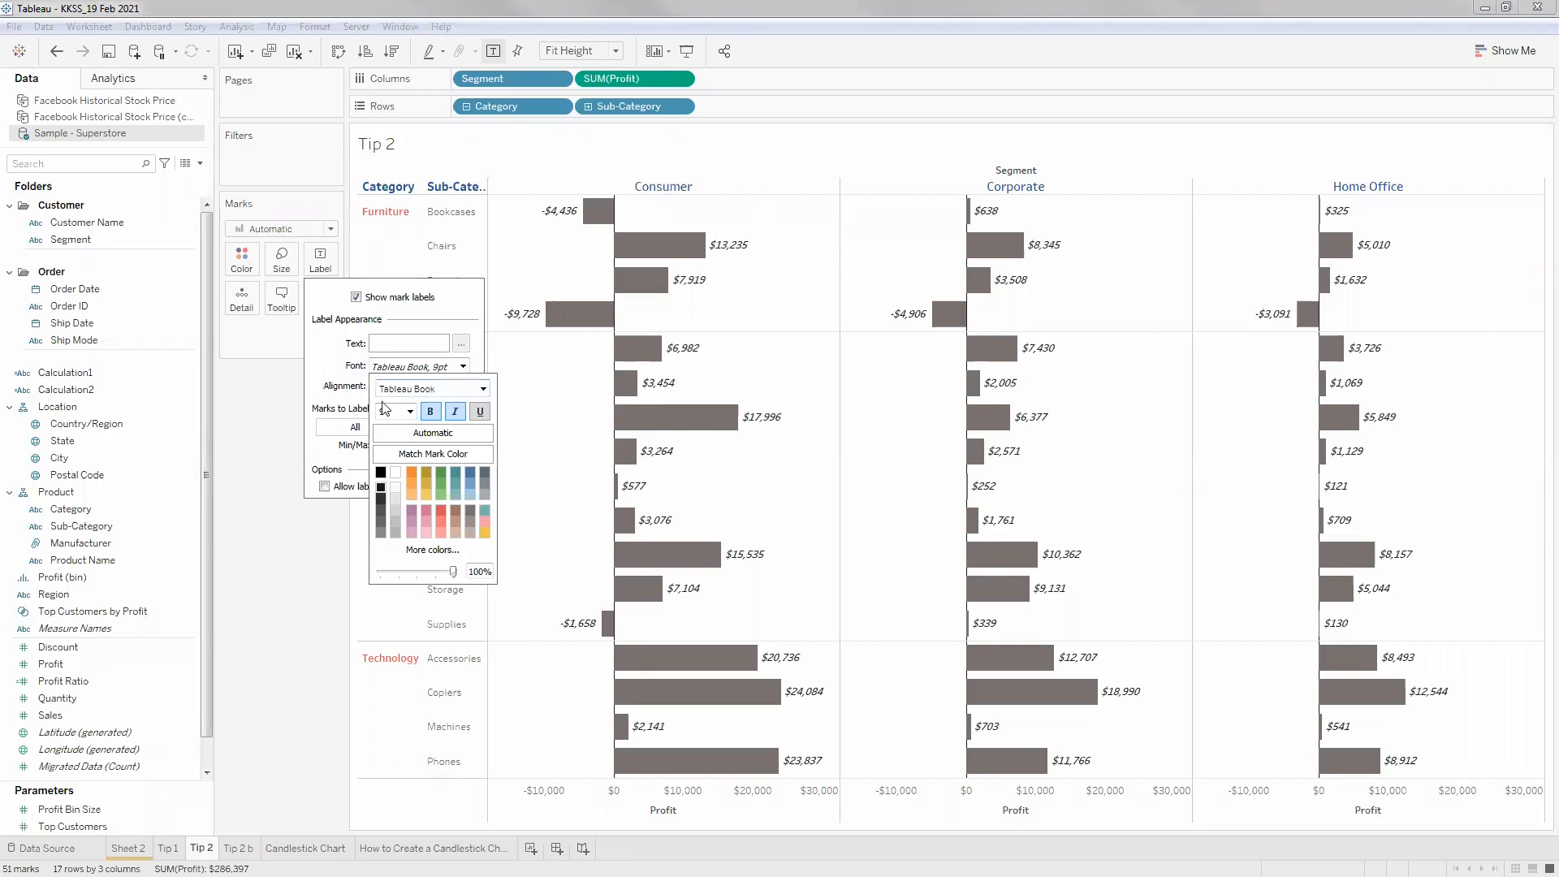
click(381, 489)
click(431, 412)
click(469, 471)
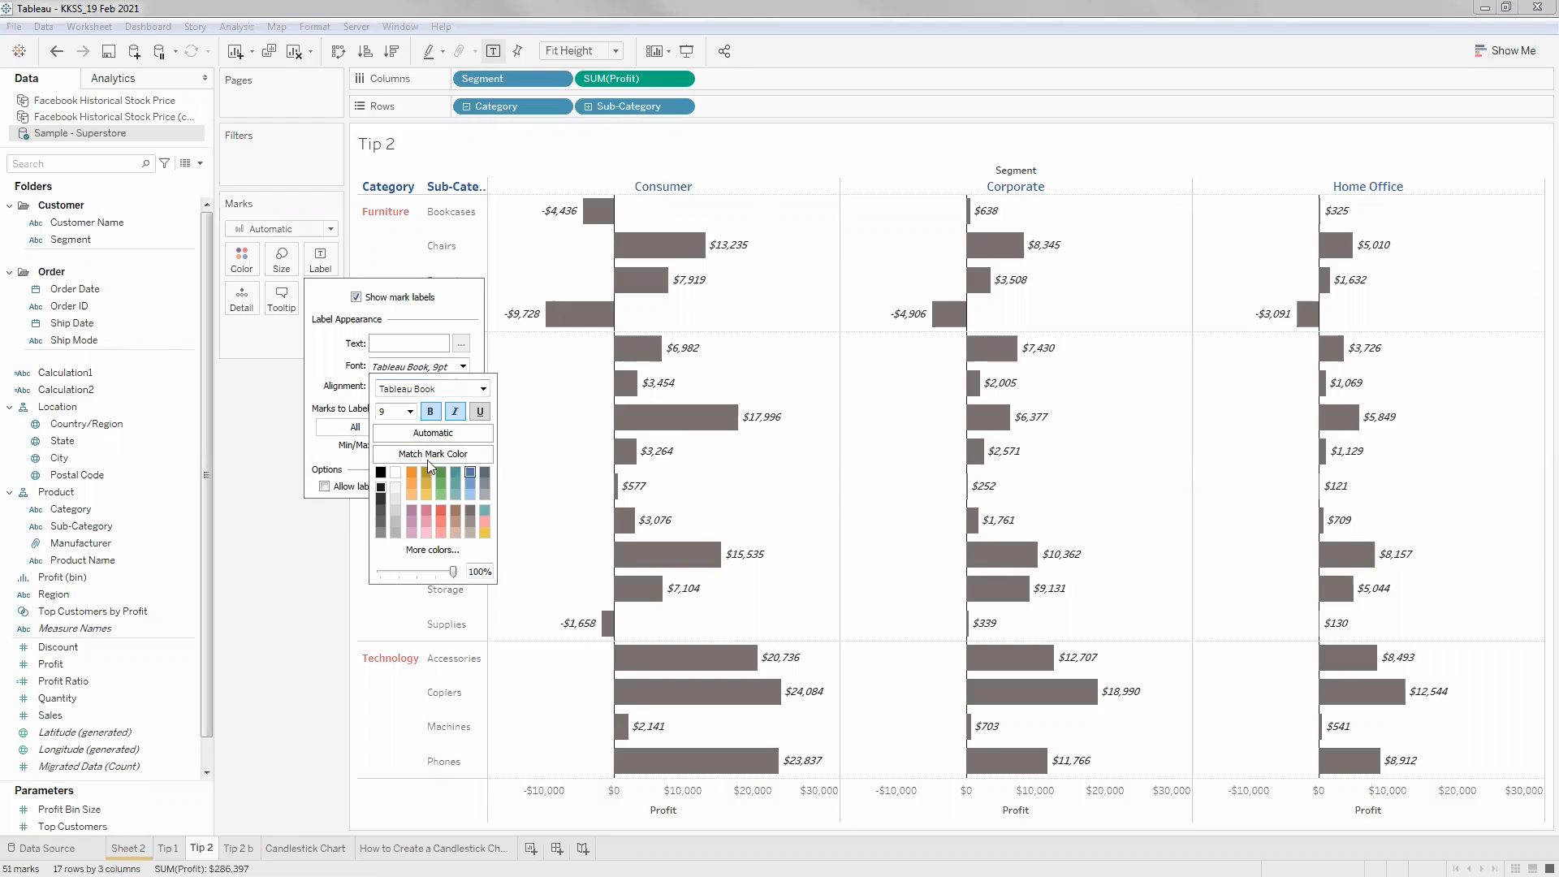
click(410, 412)
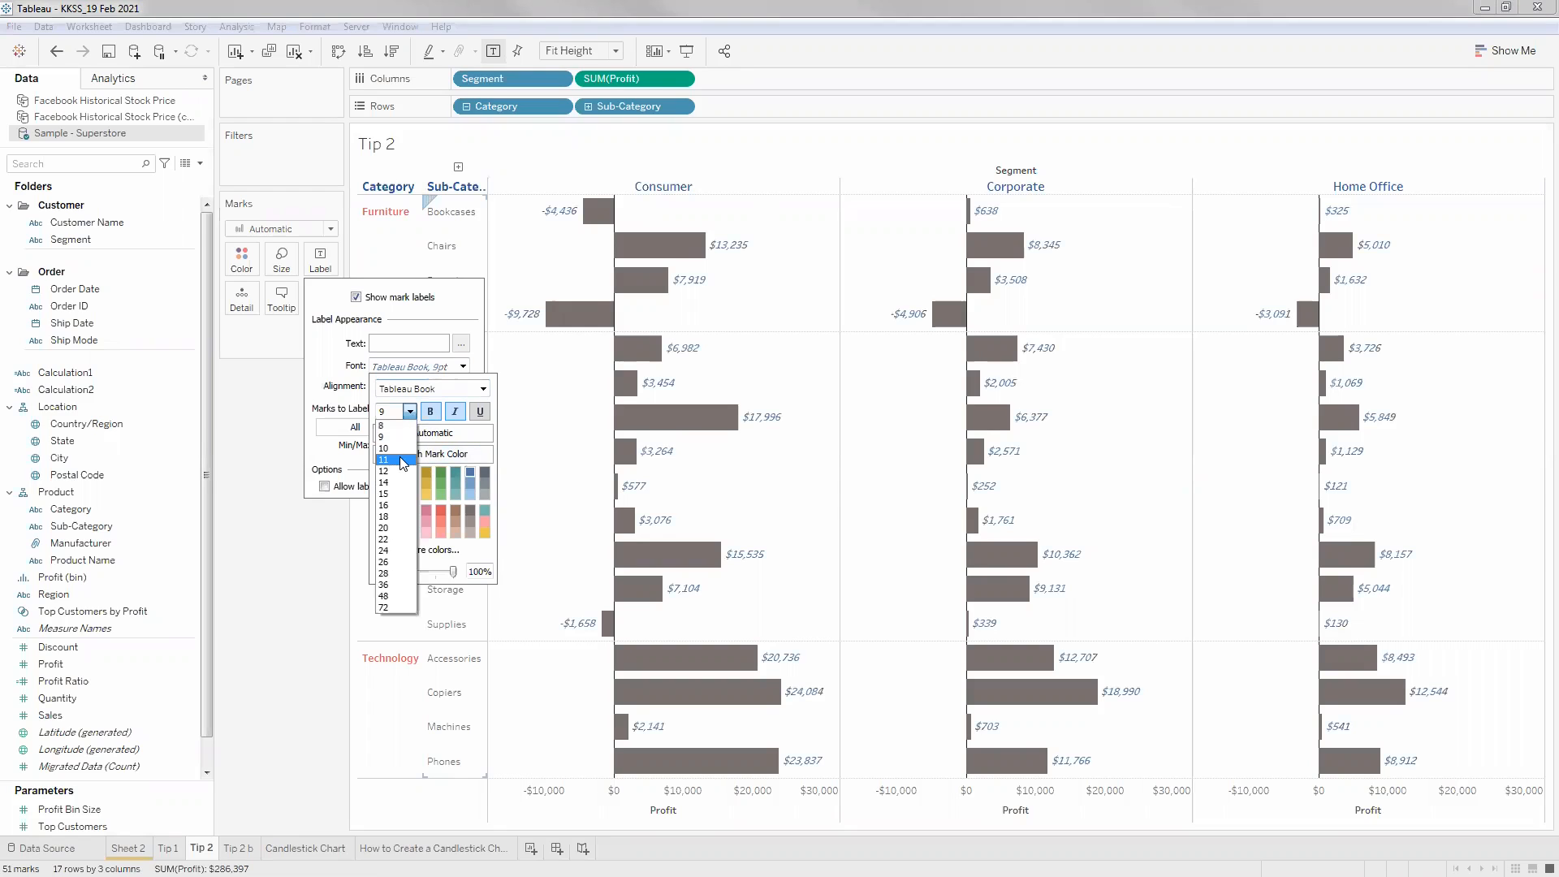
click(403, 460)
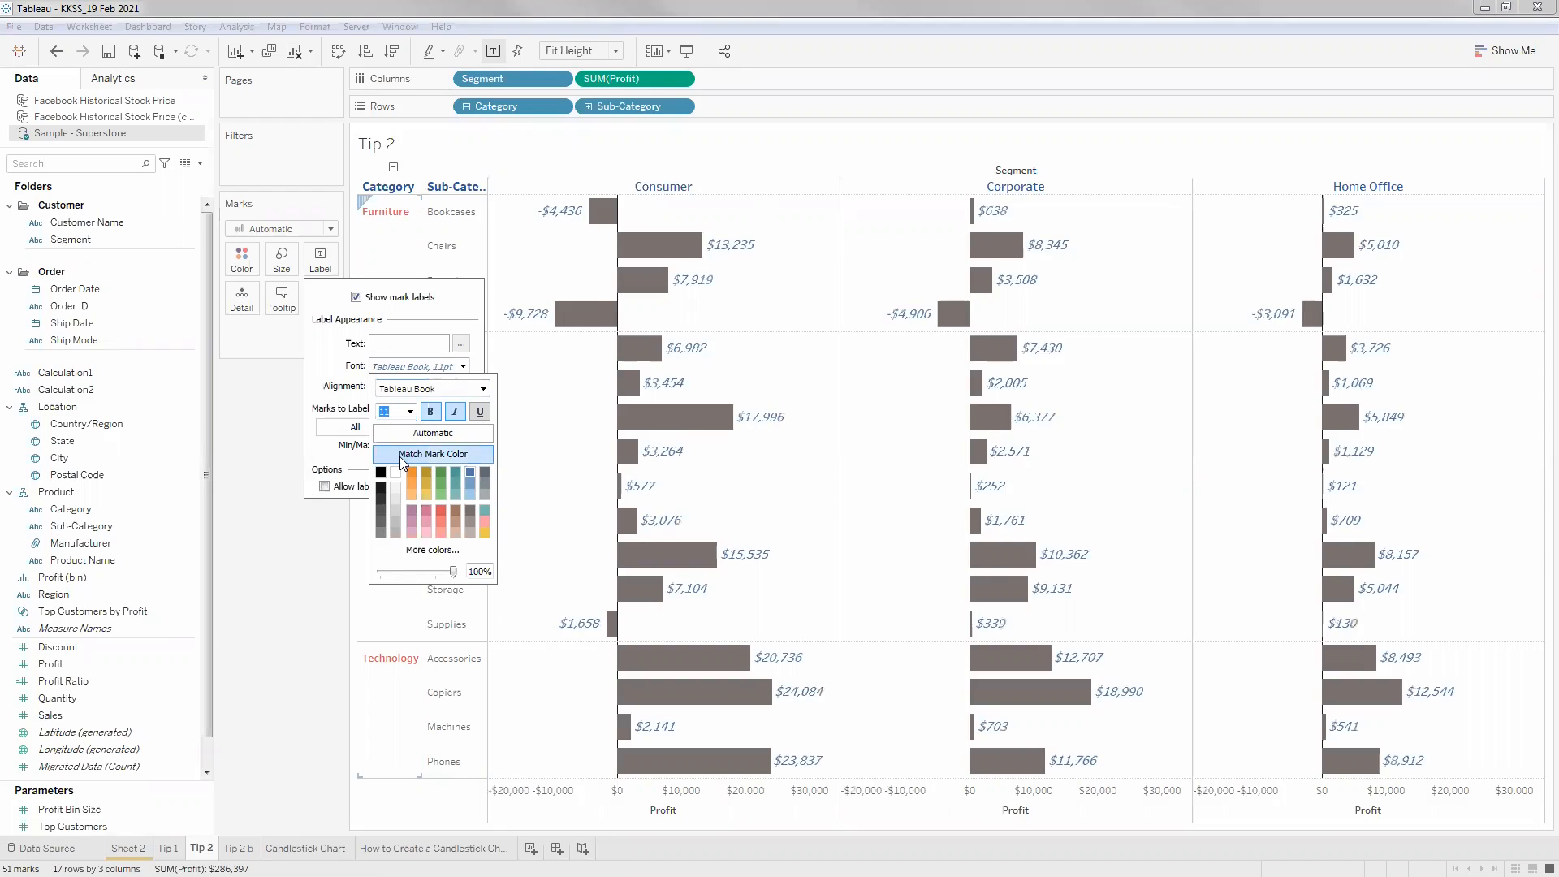
click(287, 577)
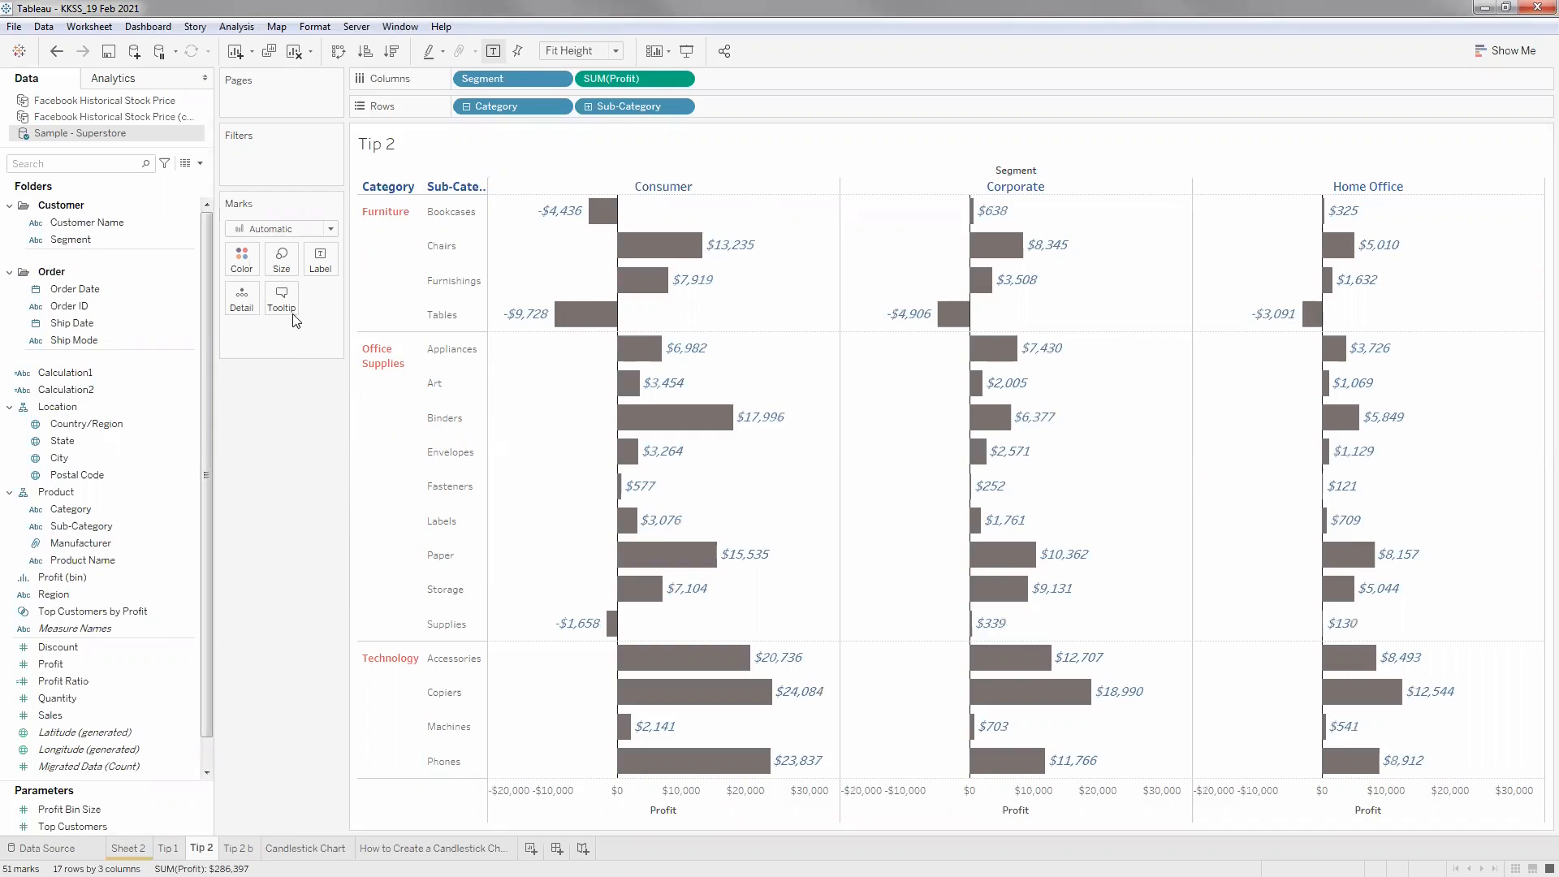
Replace the missing field on the tooltip's Sales line with SUM(Profit).
mouse_move(672, 256)
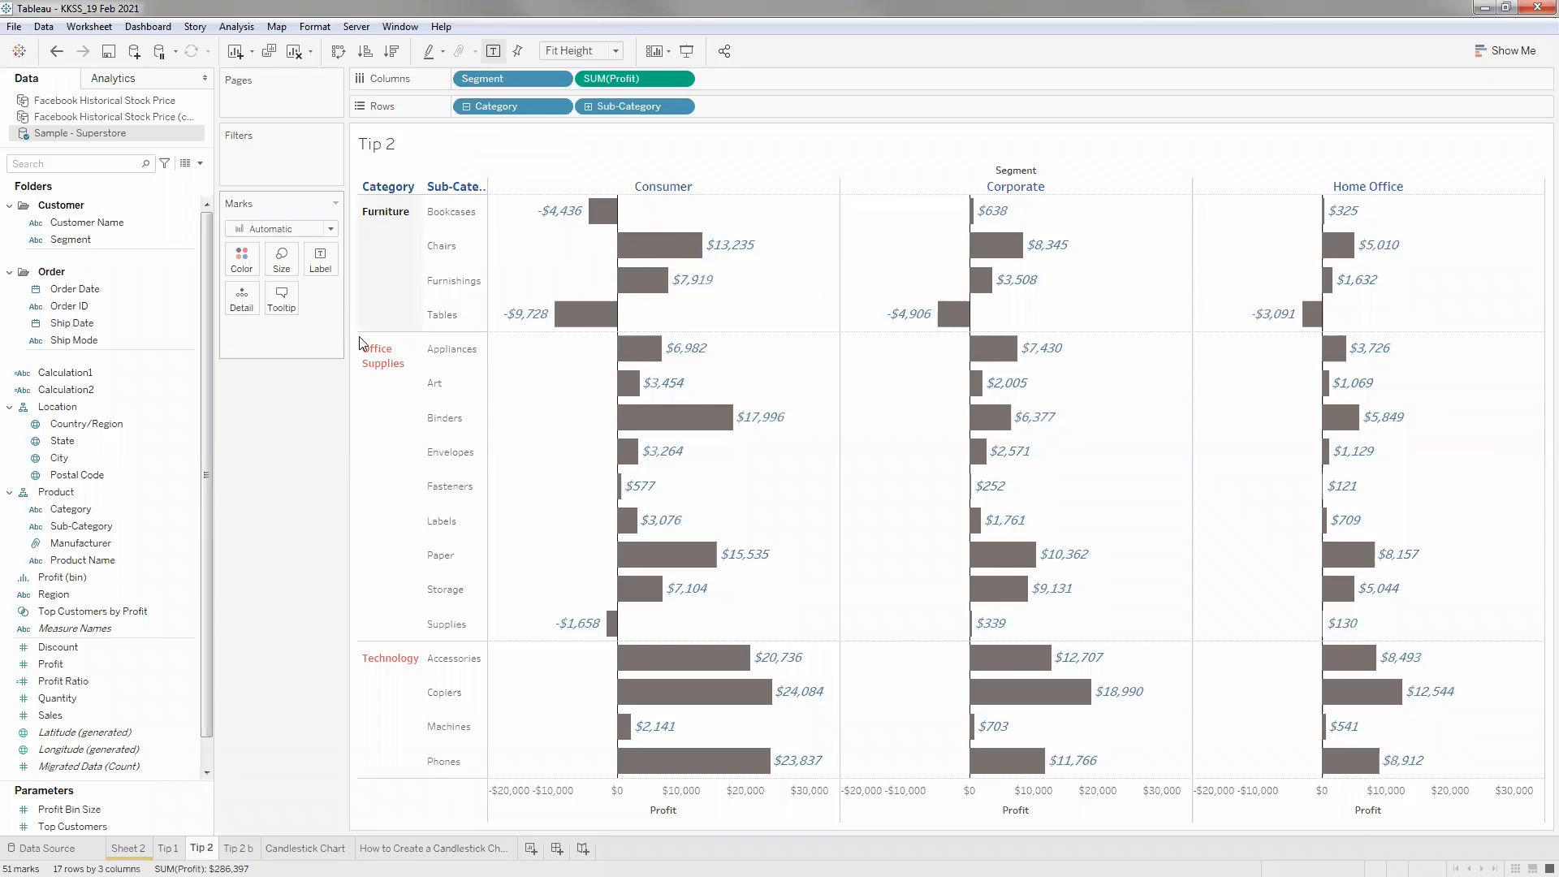
drag(718, 407, 528, 407)
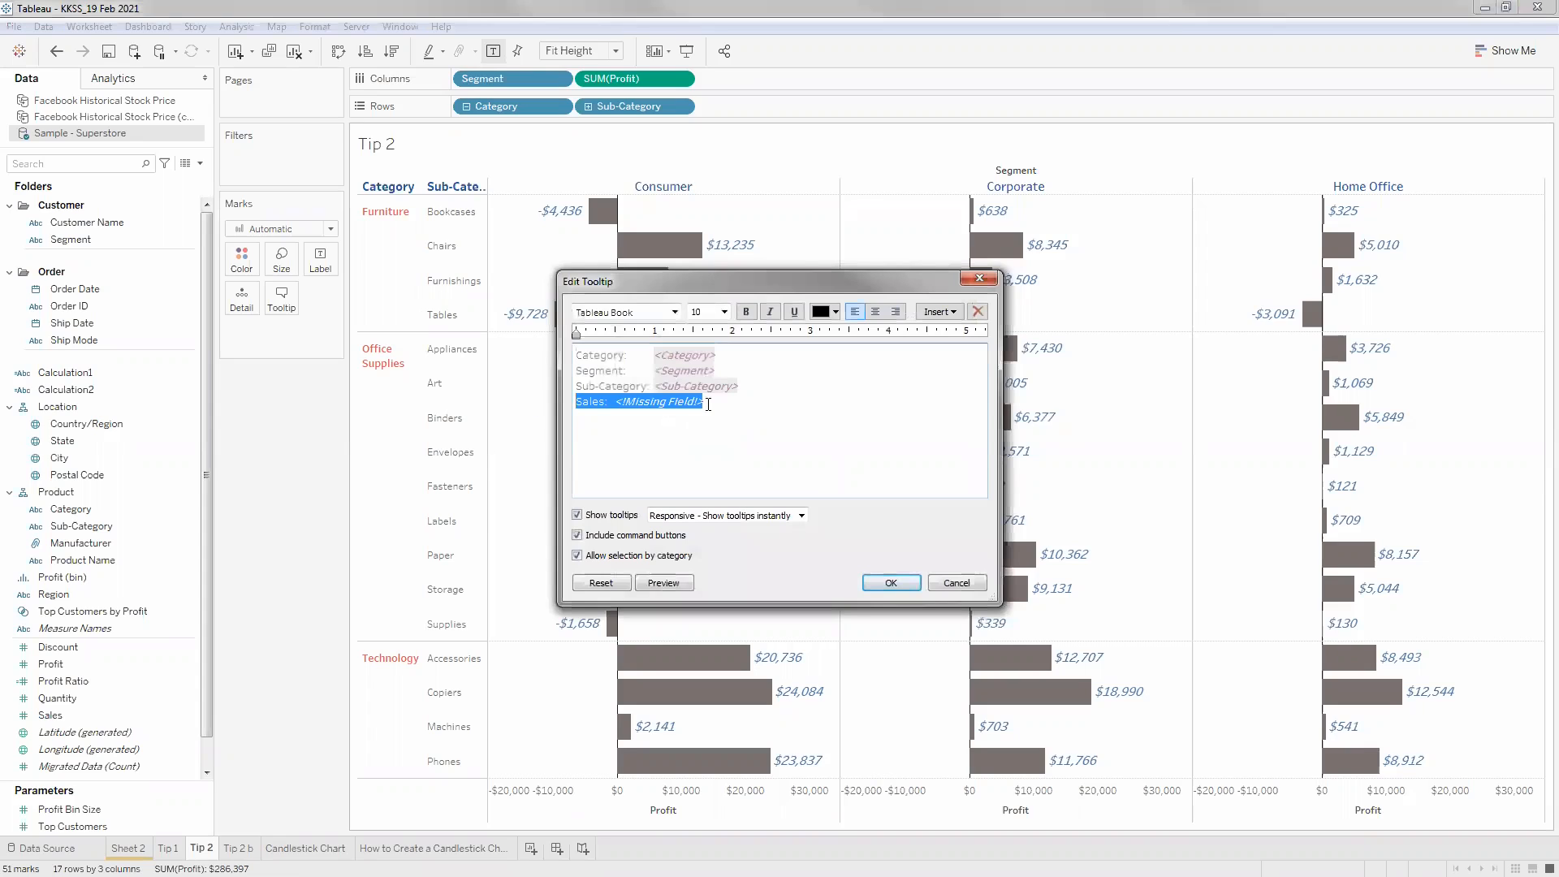
drag(708, 404, 611, 406)
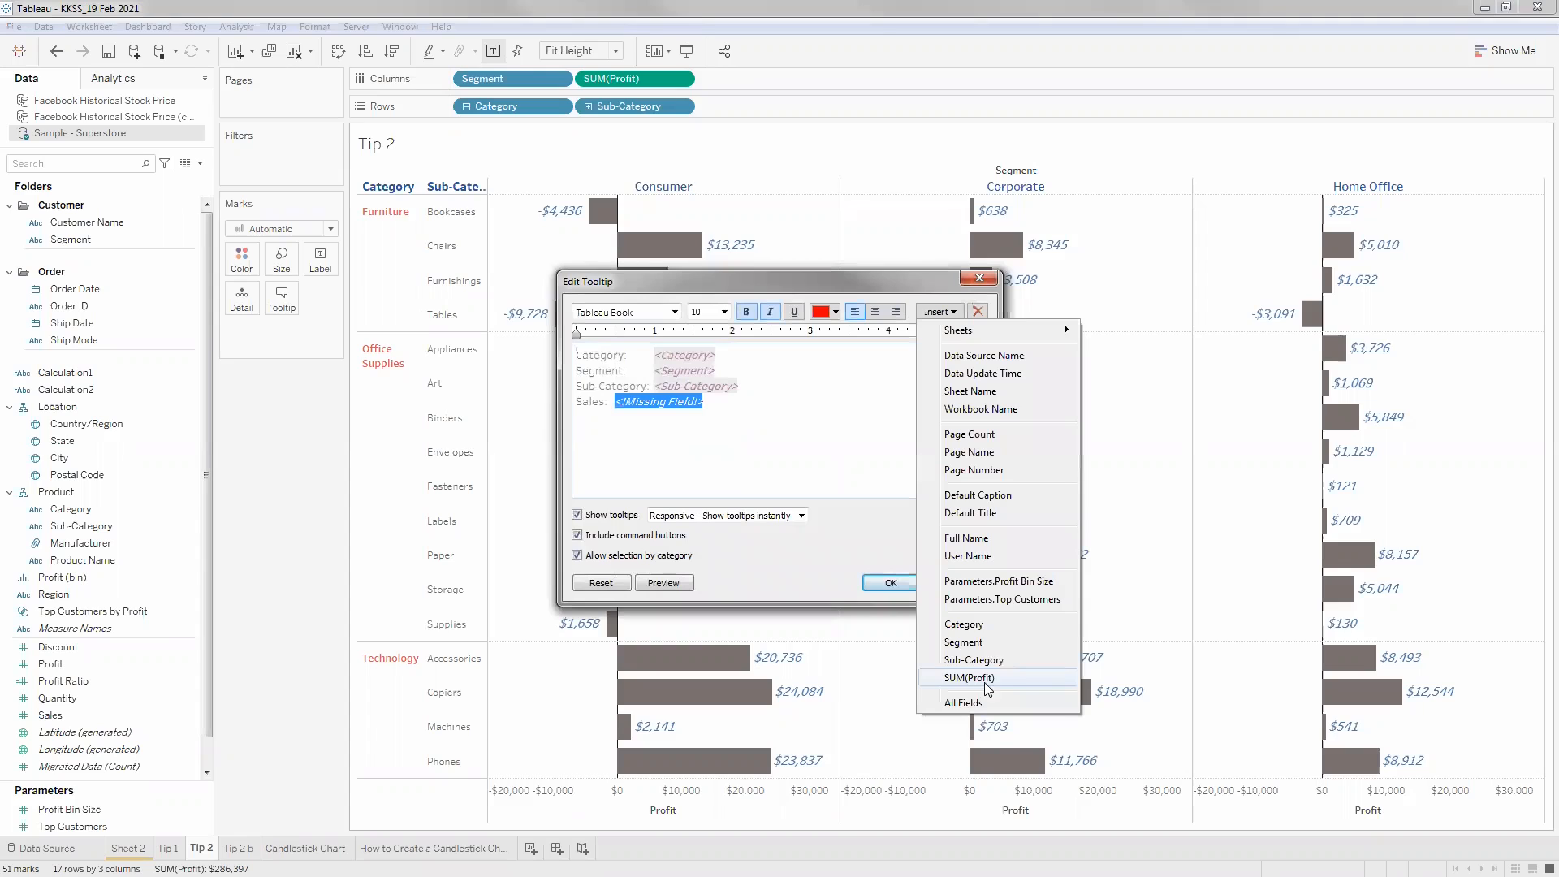
click(985, 678)
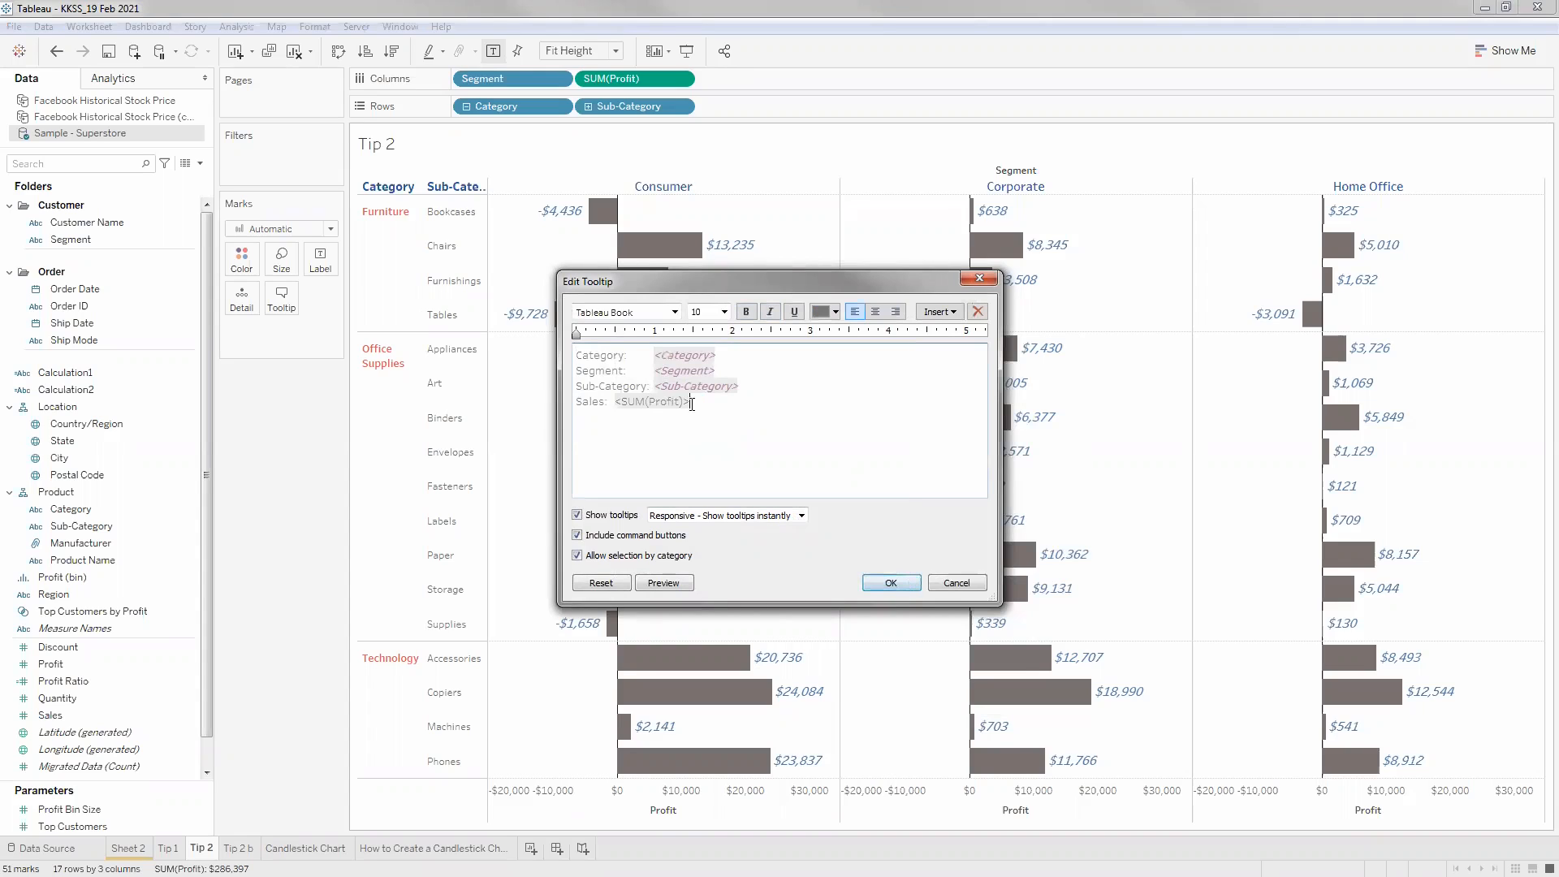
Colour the SUM(Profit) field in the tooltip text red.
double_click(615, 404)
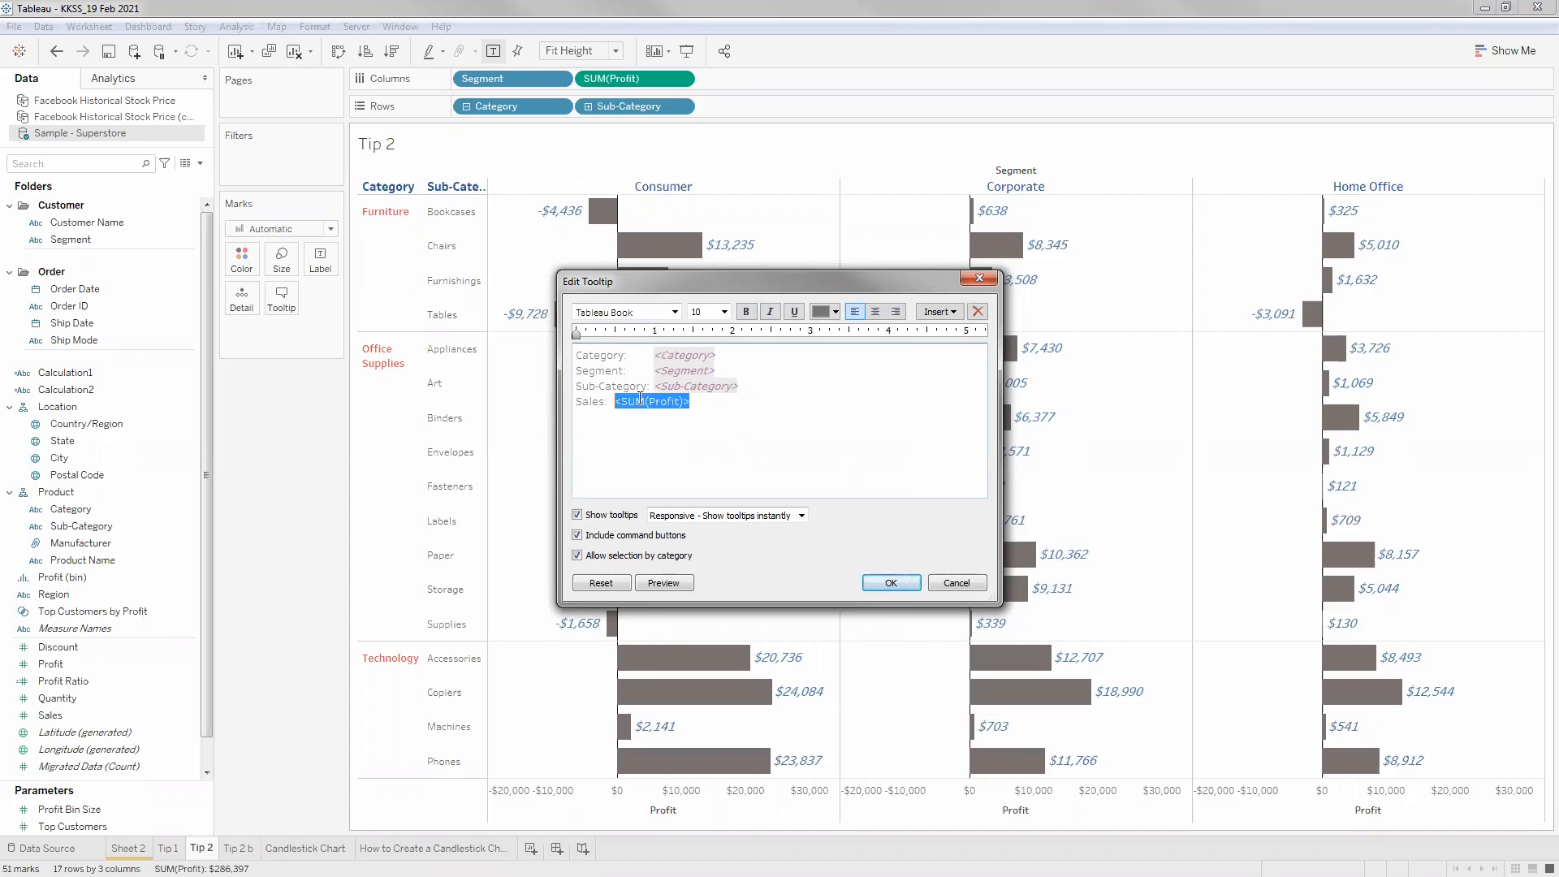
click(825, 312)
click(879, 368)
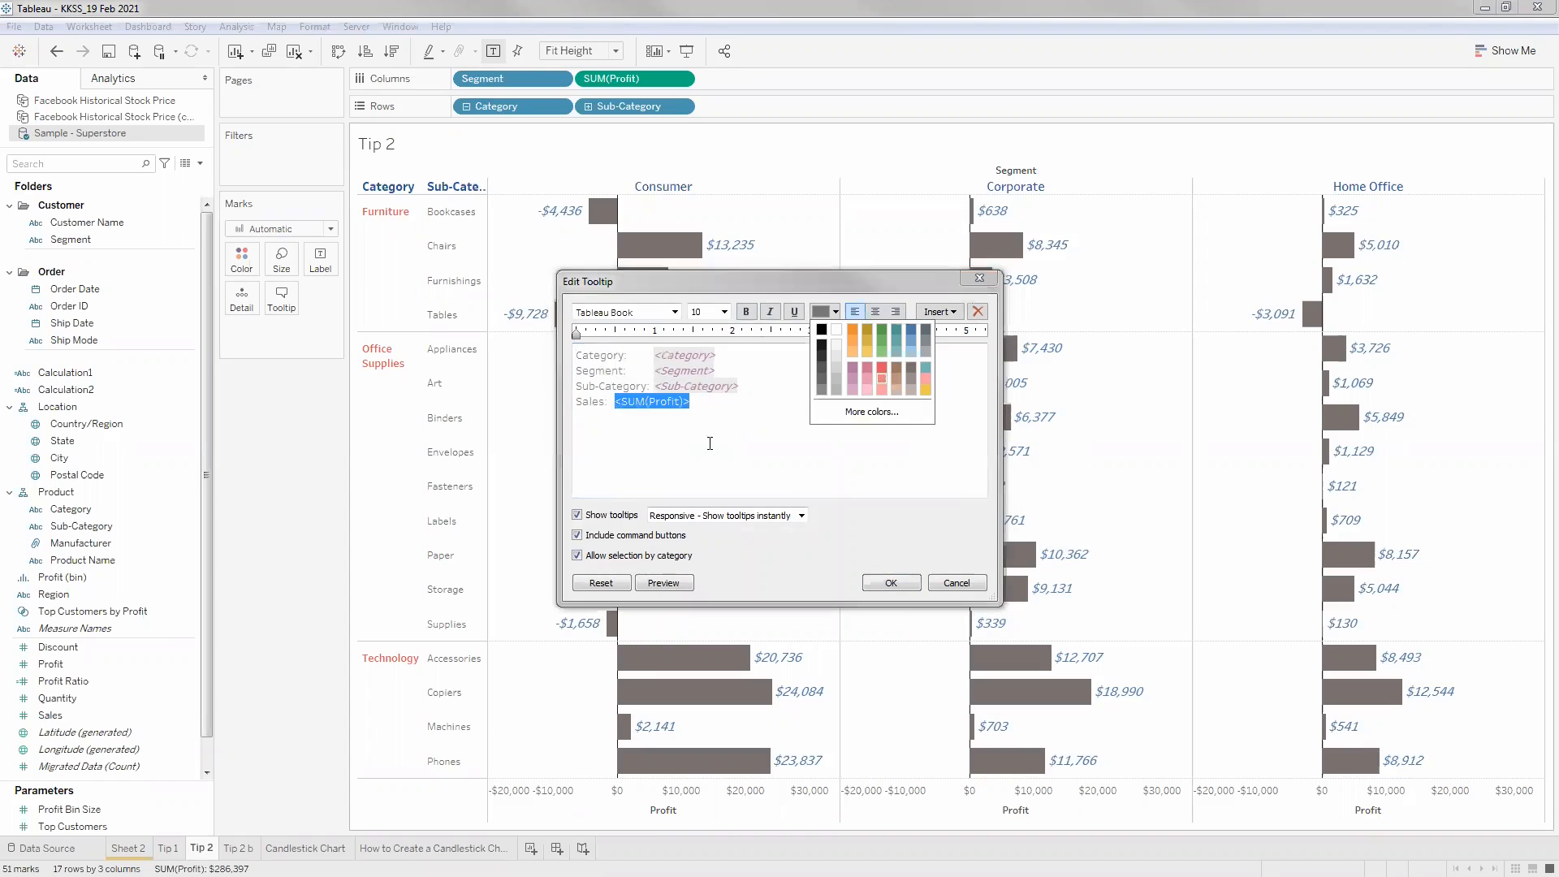
click(710, 442)
Recolour the SUM(Profit) field in the tooltip text to the same purple as the Sub-Category field.
double_click(710, 388)
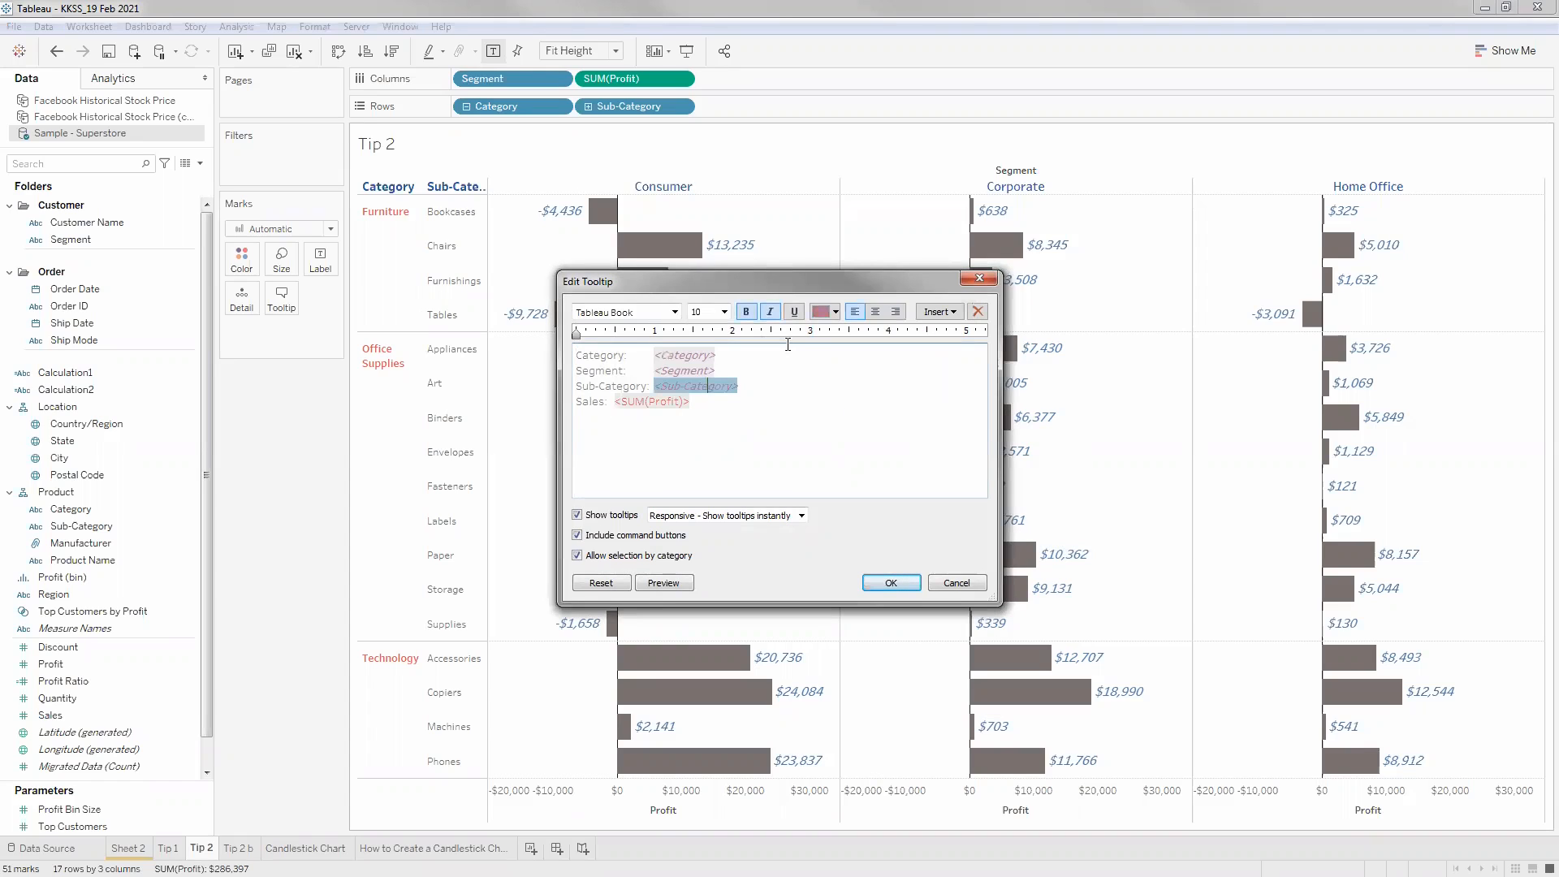
click(835, 312)
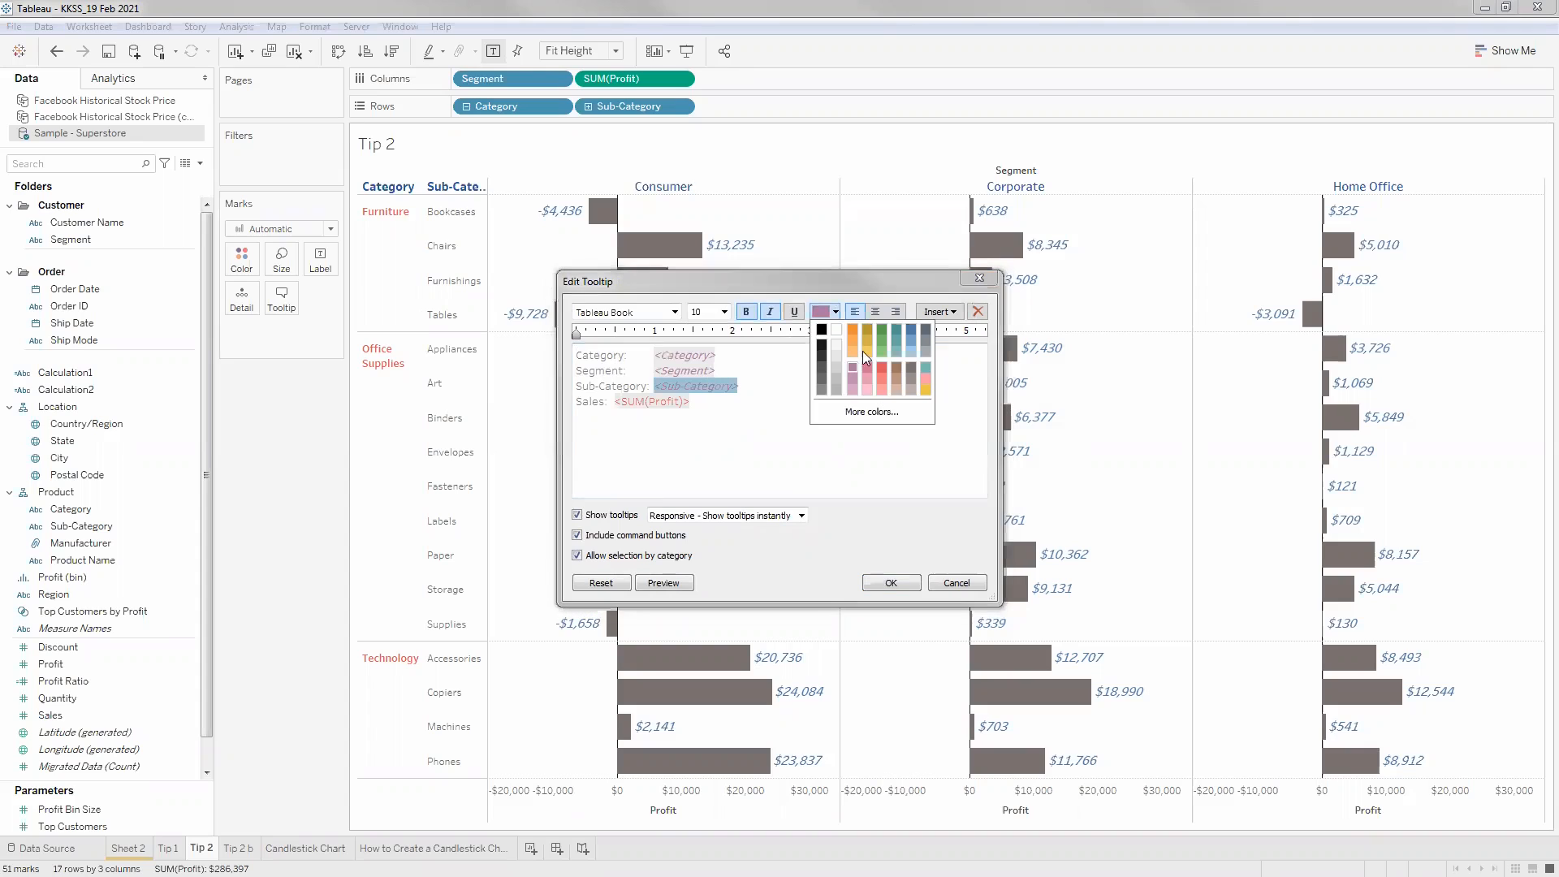
double_click(619, 401)
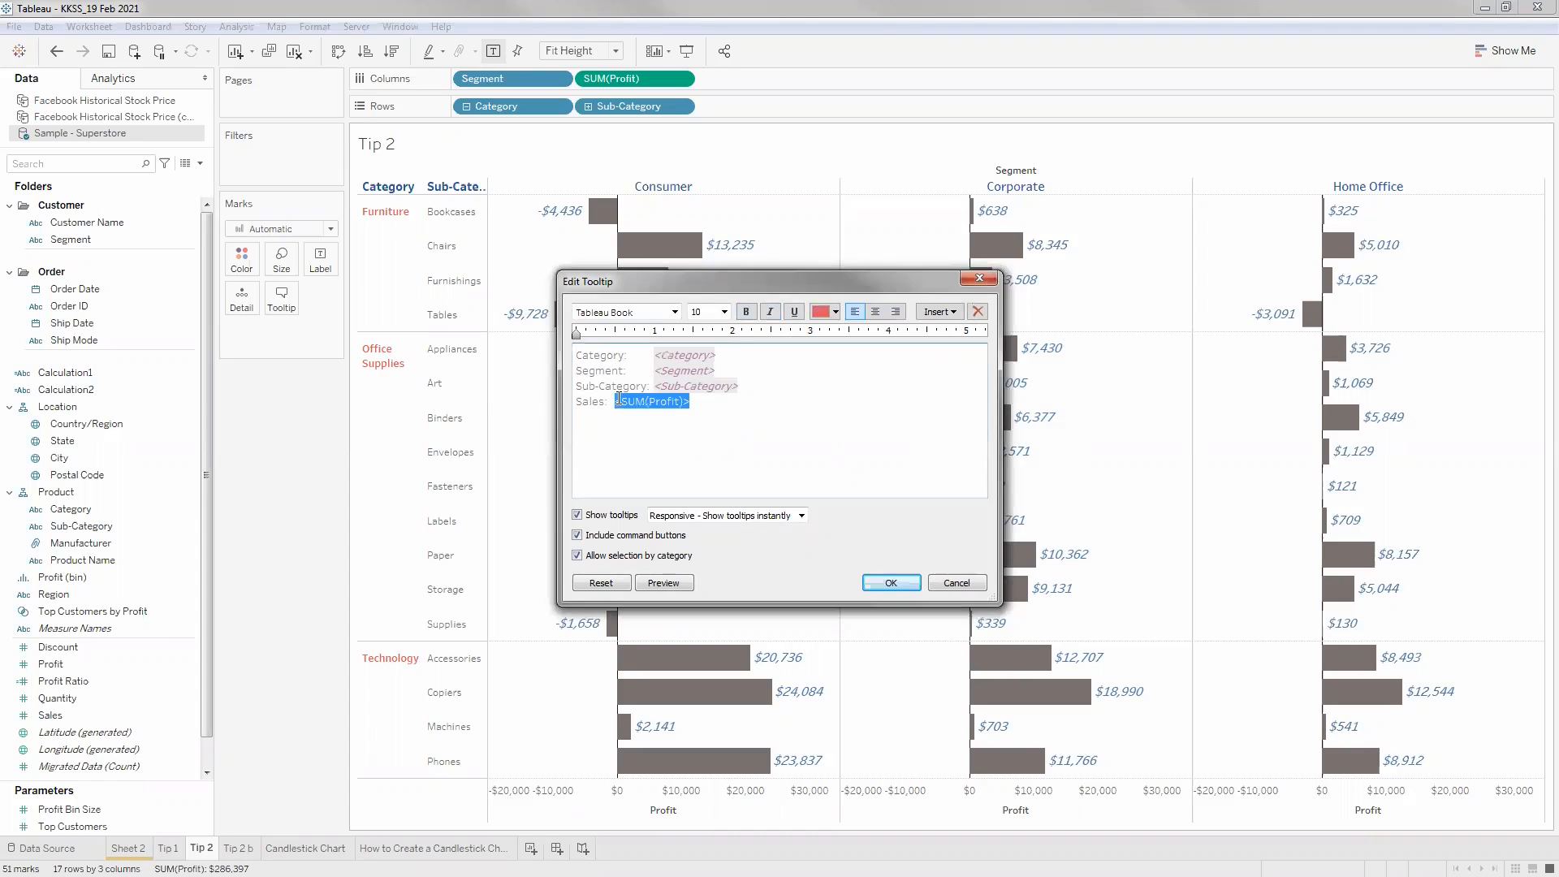
click(835, 312)
click(852, 367)
click(731, 425)
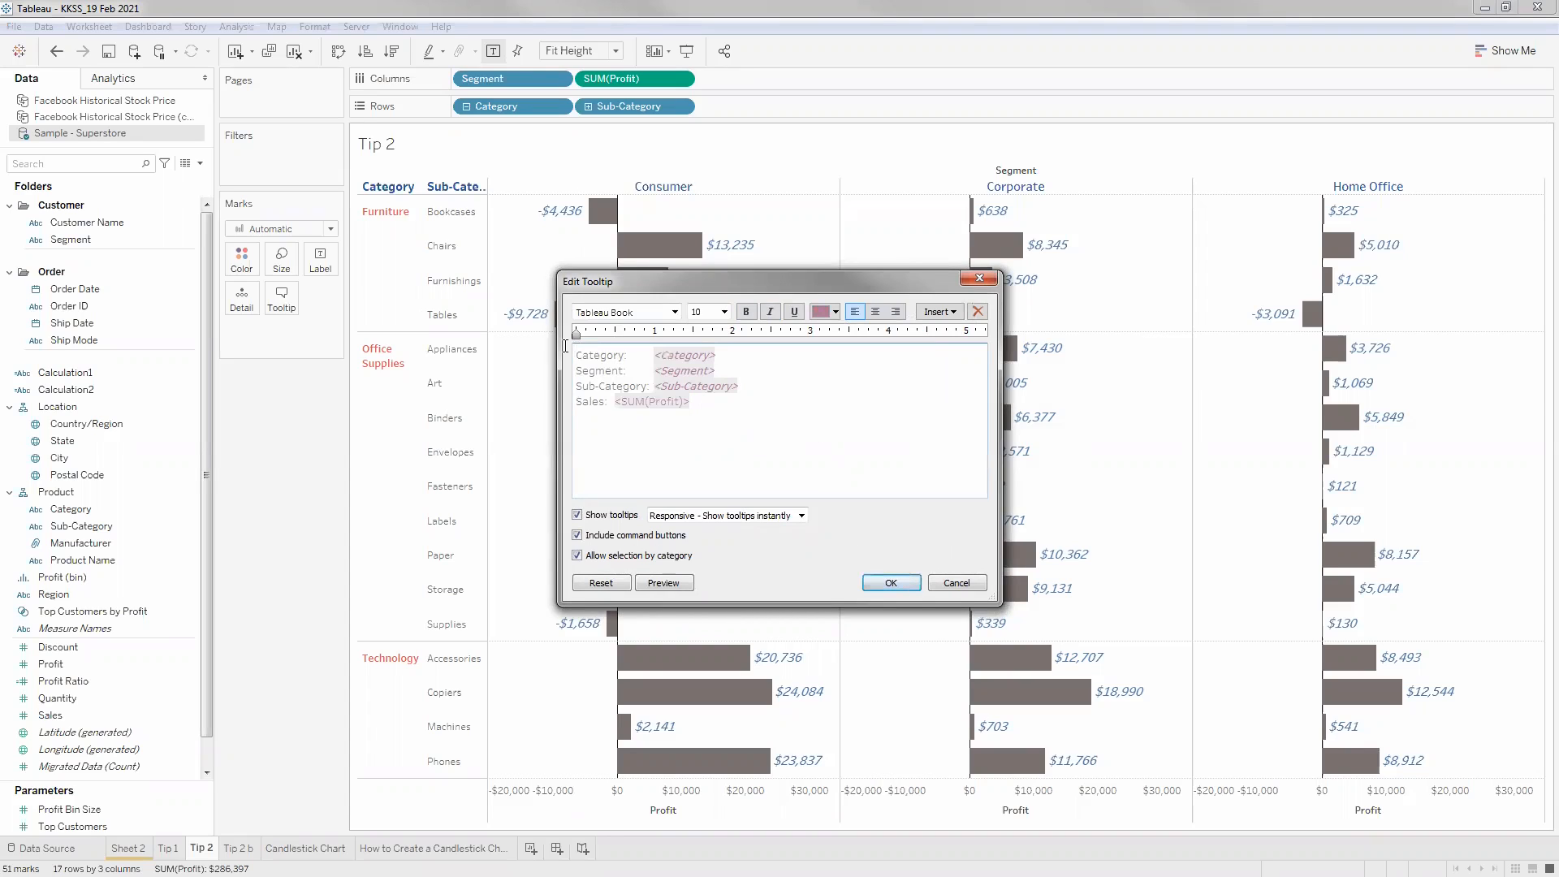
Italicise the SUM(Profit) field on the tooltip's Sales line and apply the tooltip edits.
key(ctrl+a)
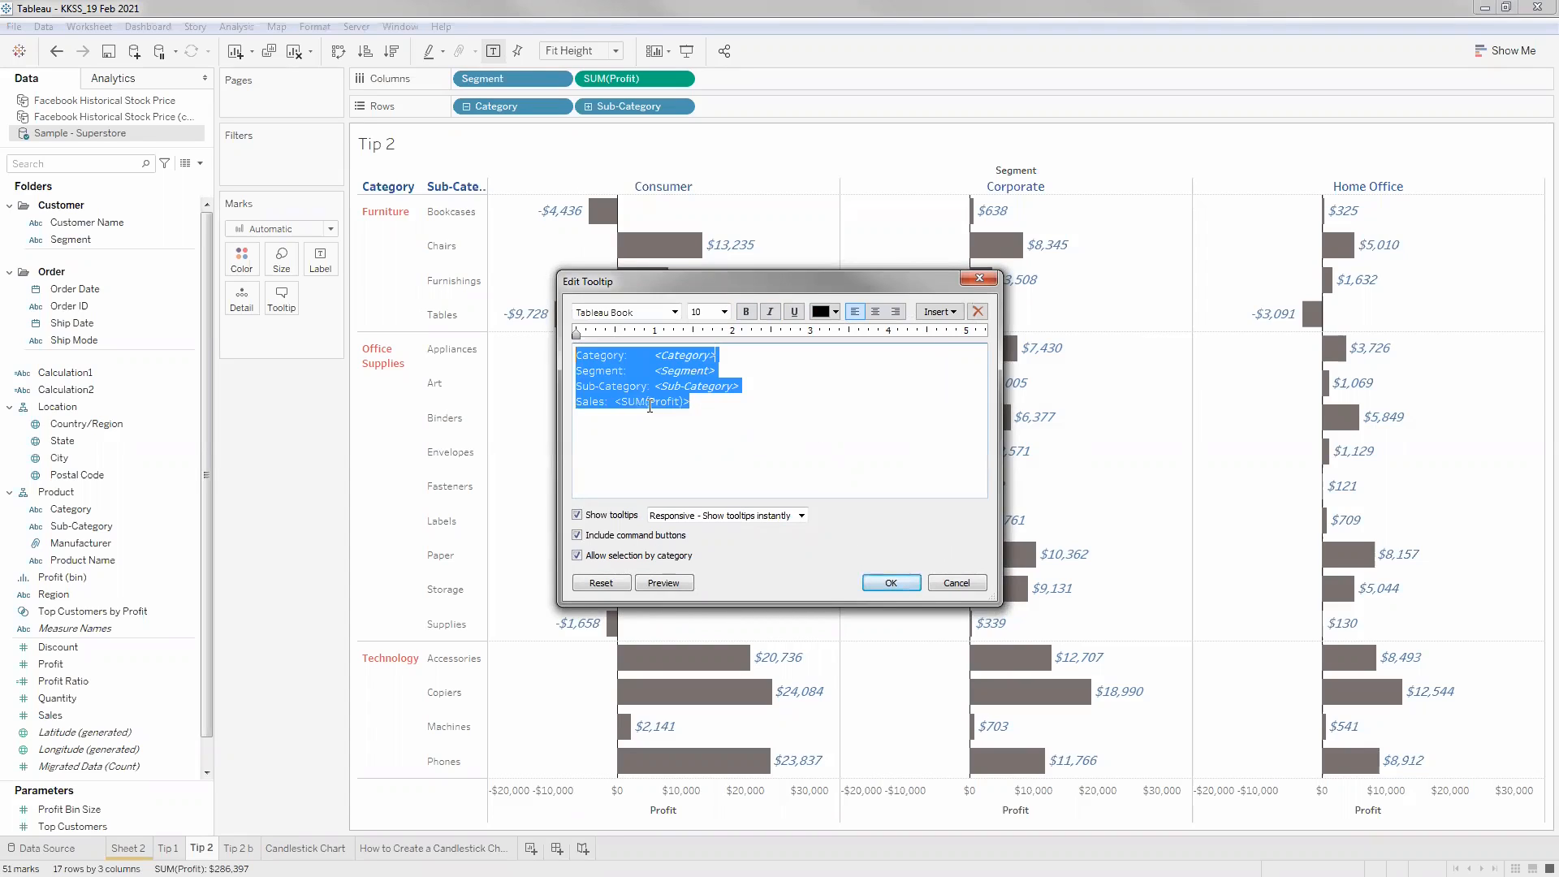
click(702, 405)
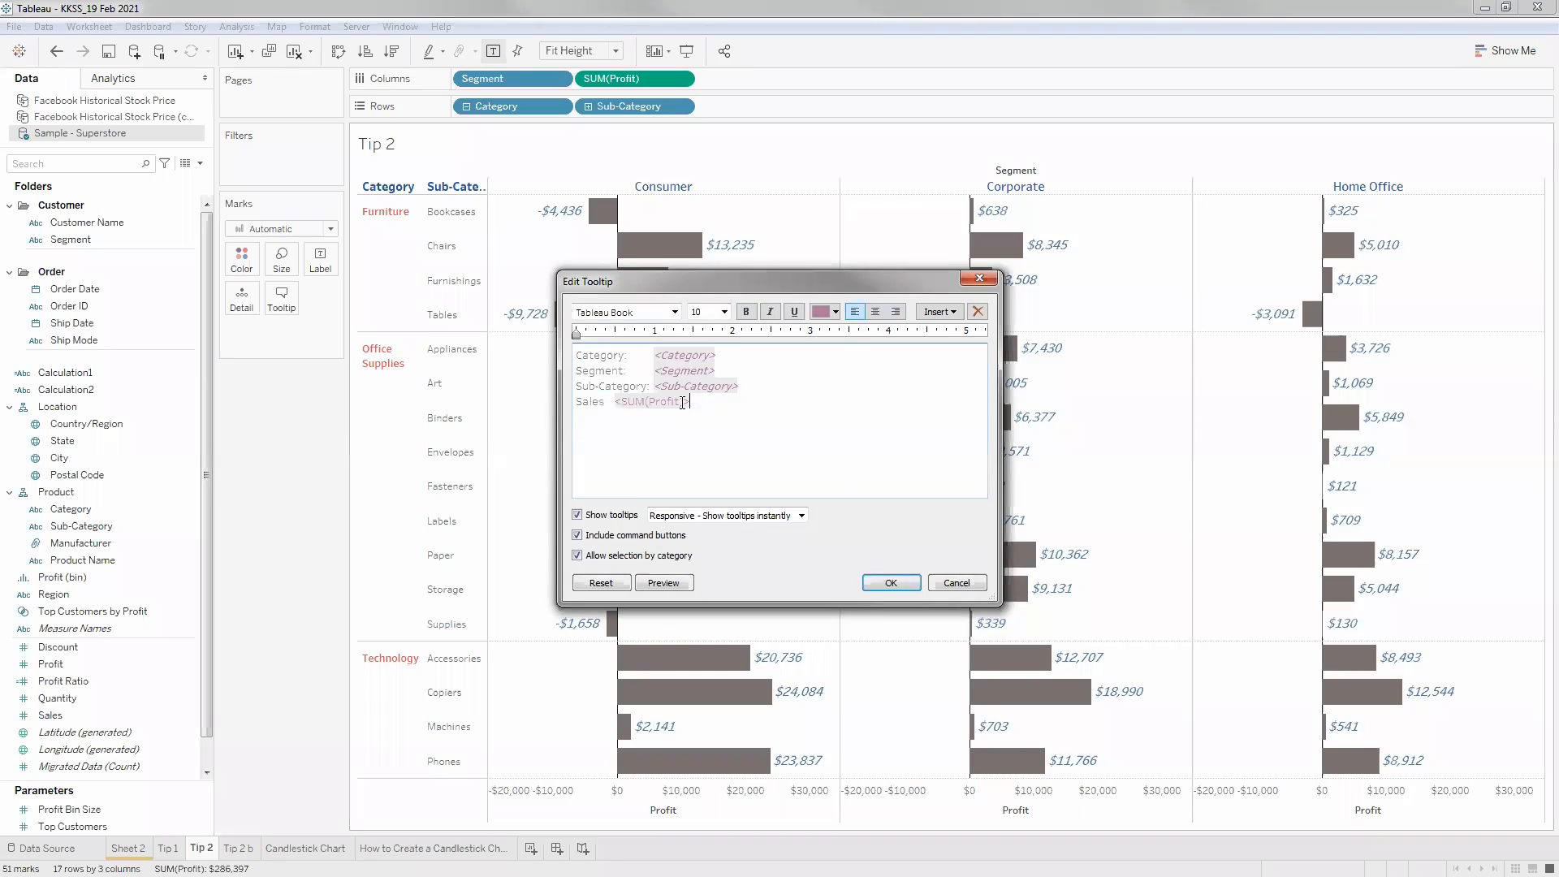
double_click(674, 402)
click(770, 312)
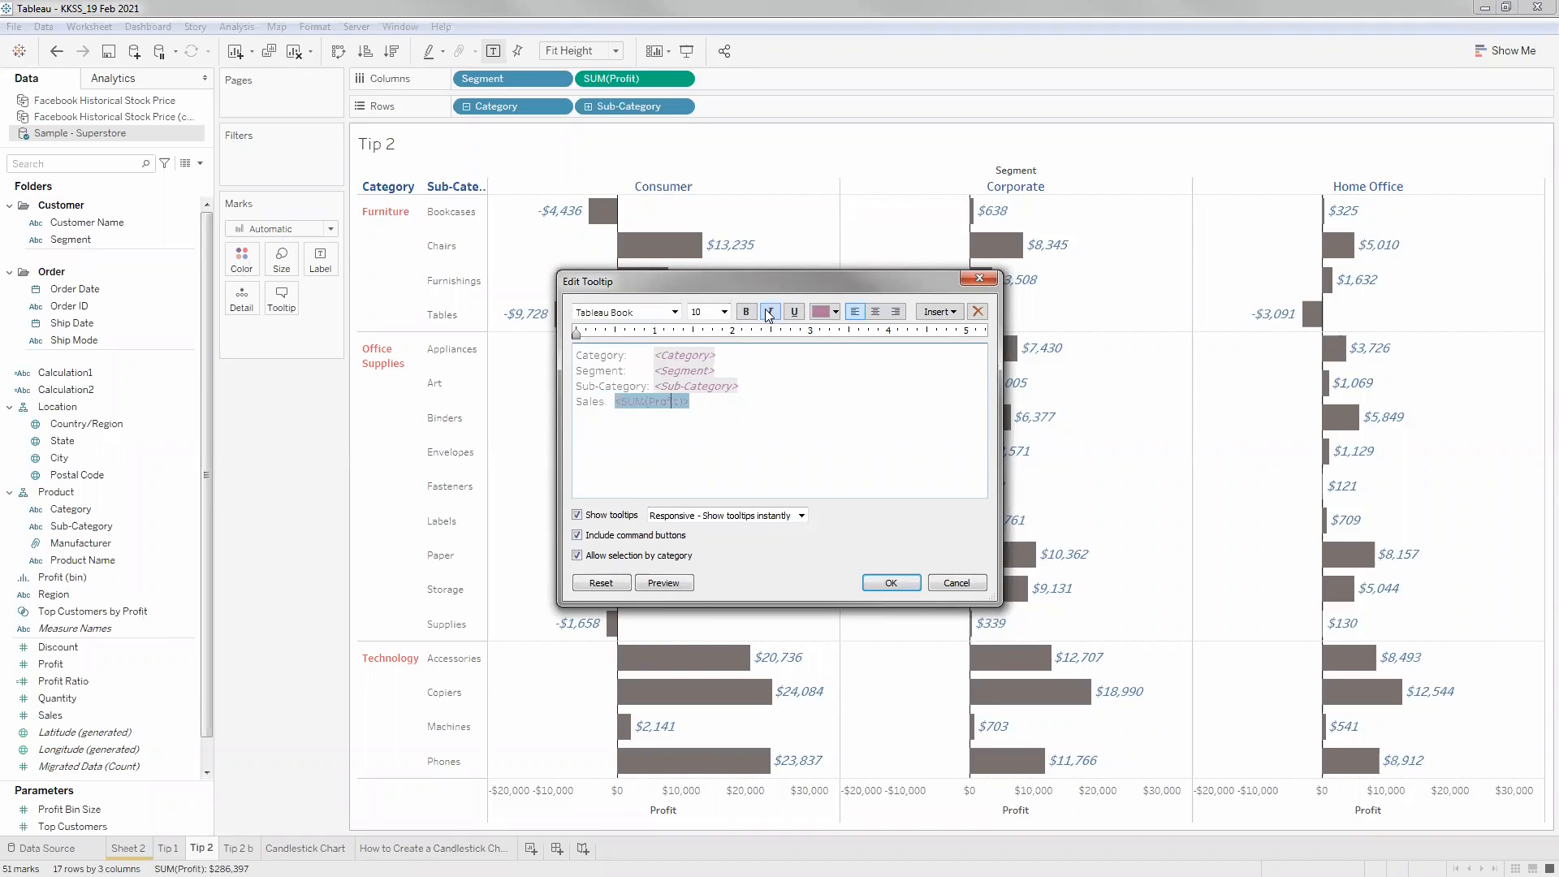
click(715, 404)
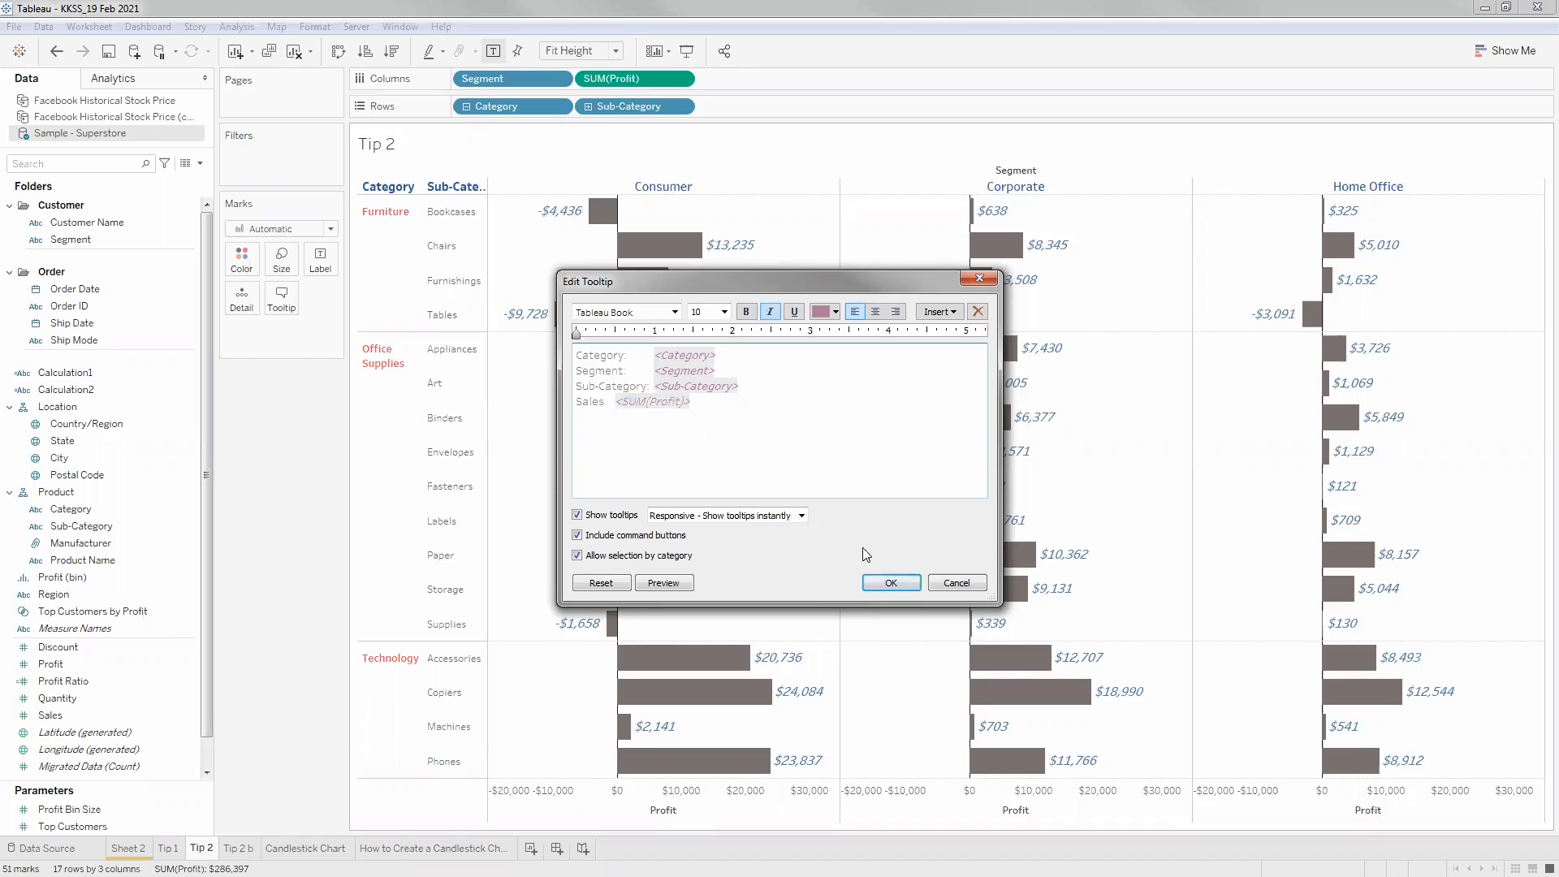
click(893, 582)
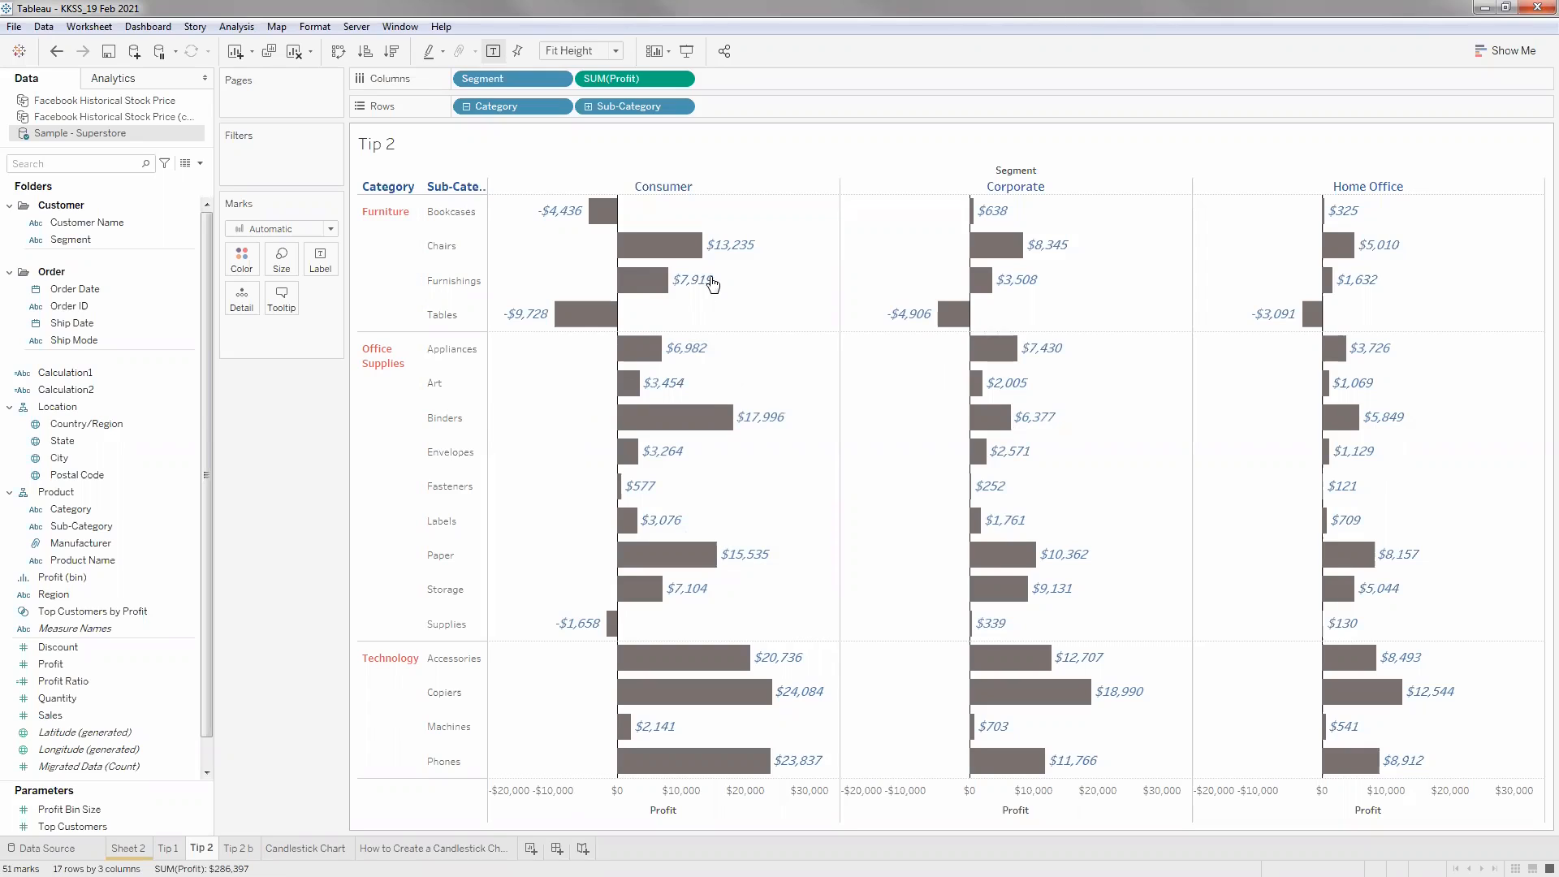
Check the formatted tooltip on the Consumer Furnishings bar and review its text in the tooltip editor.
mouse_move(710, 285)
click(281, 301)
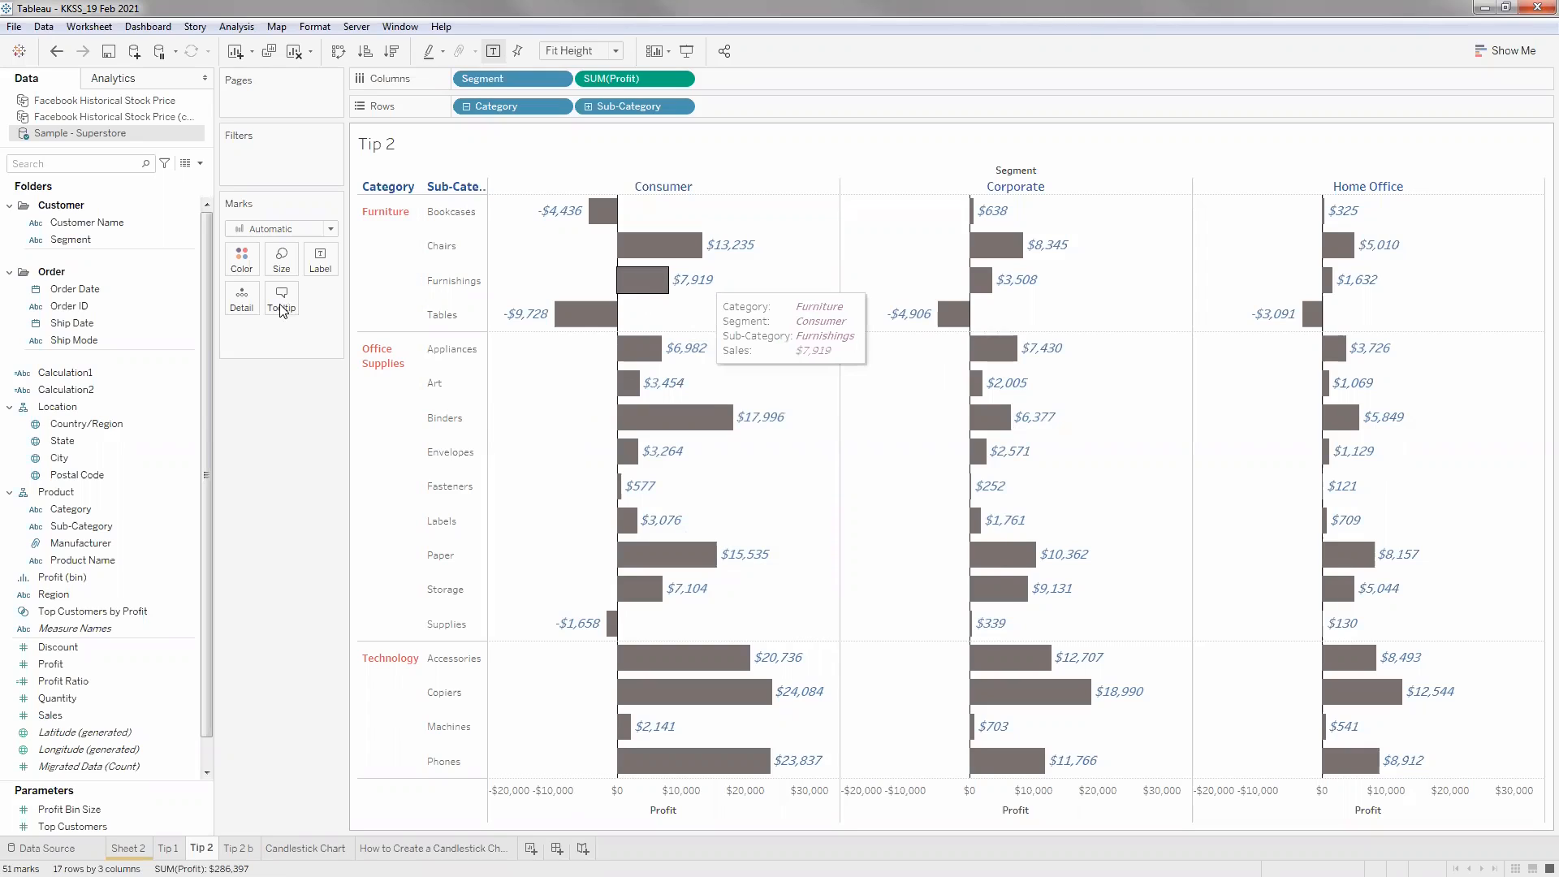
click(905, 584)
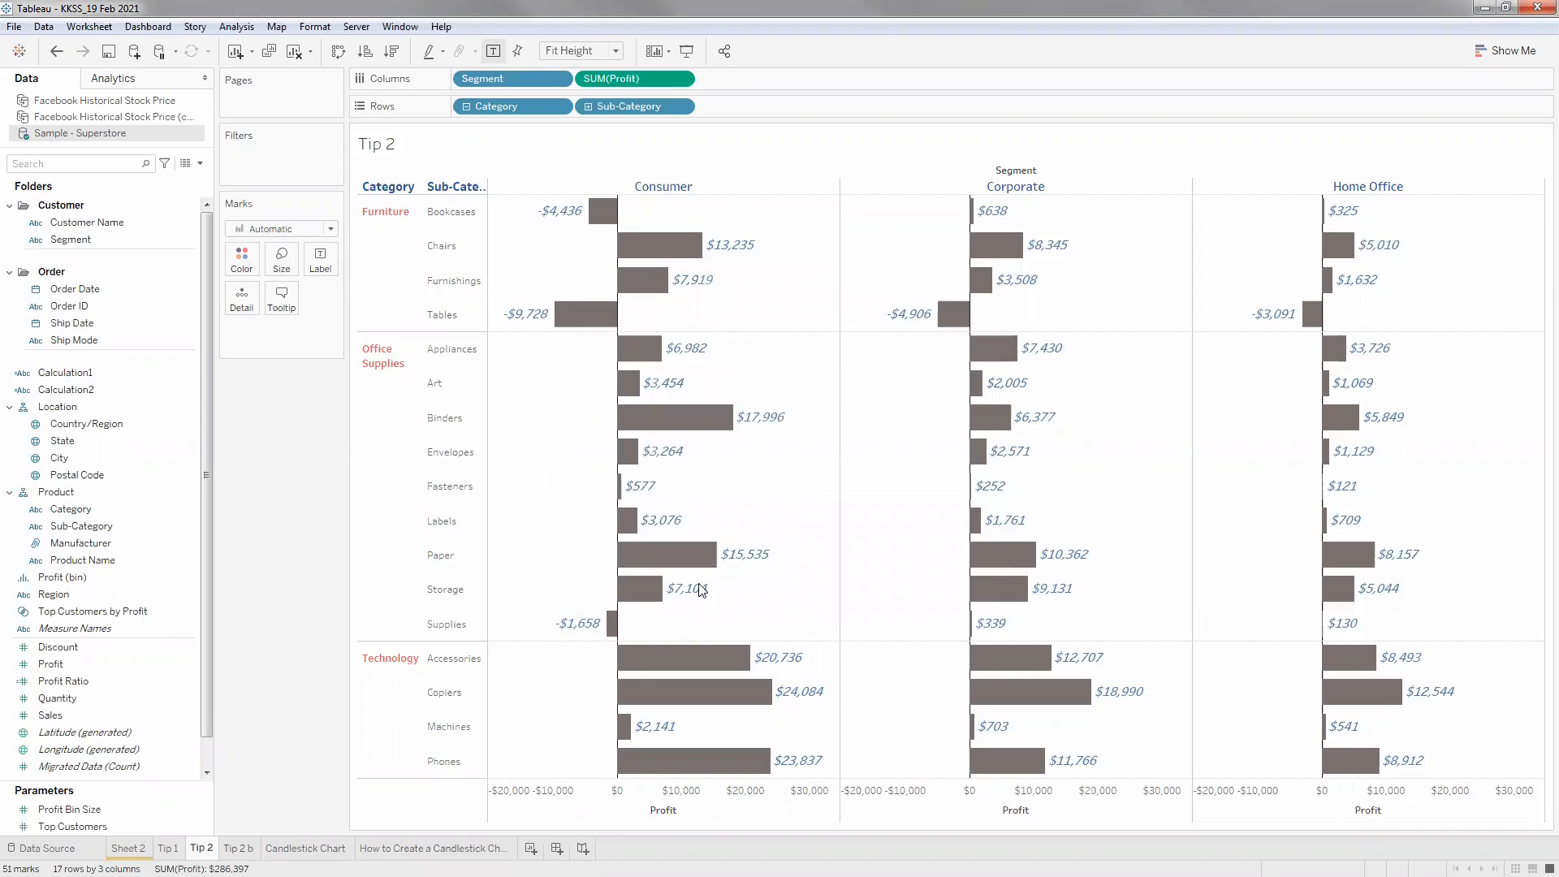
Show mark labels on the scatter plots of the Tip 2 b sheet.
key(ctrl+Tab)
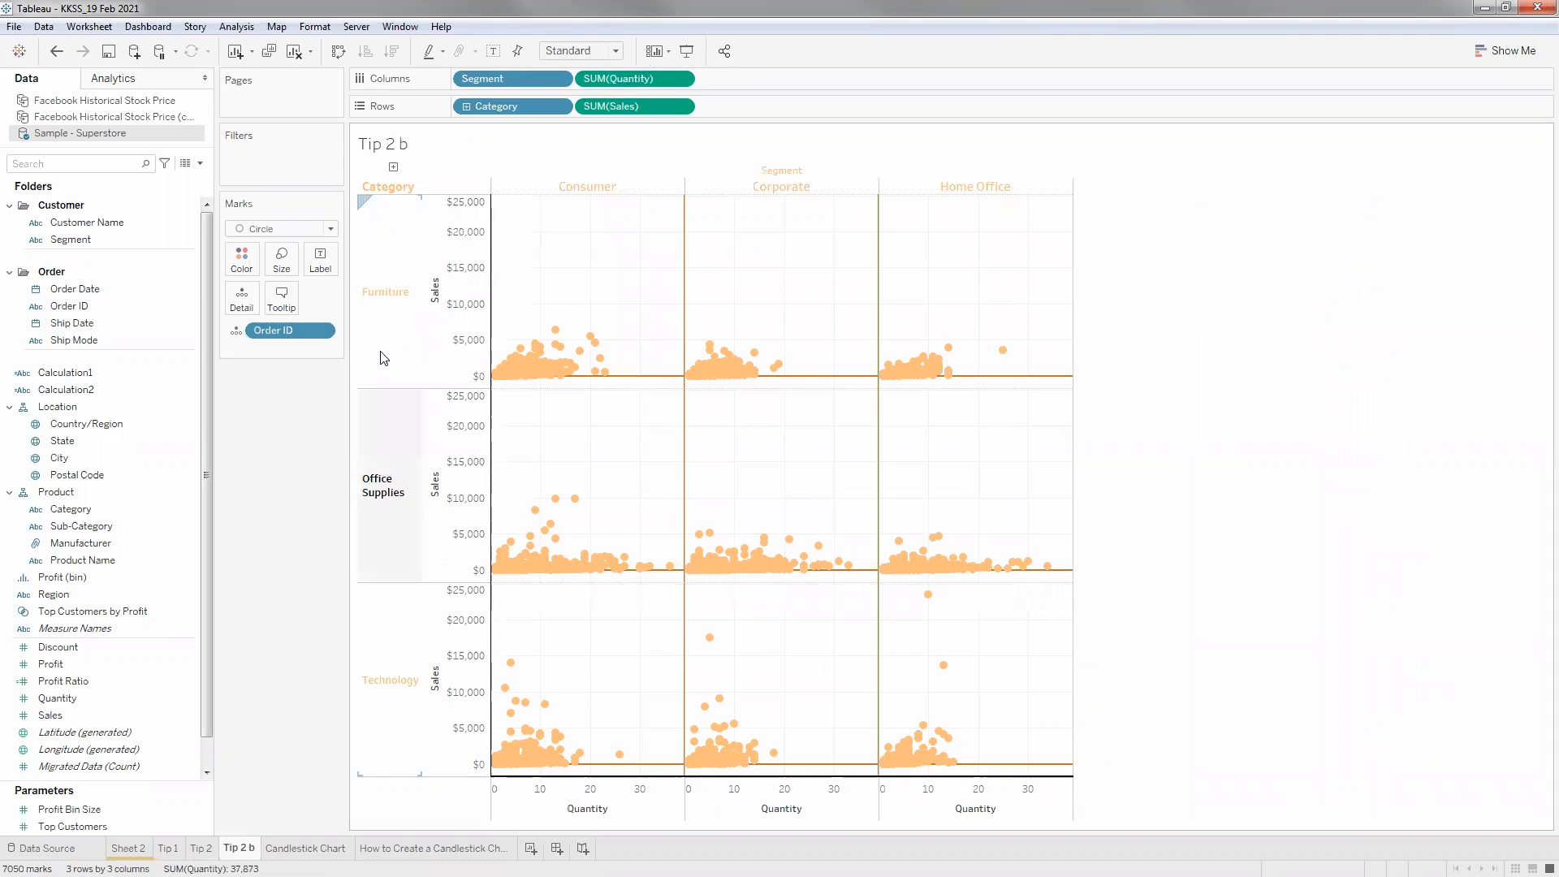
click(322, 261)
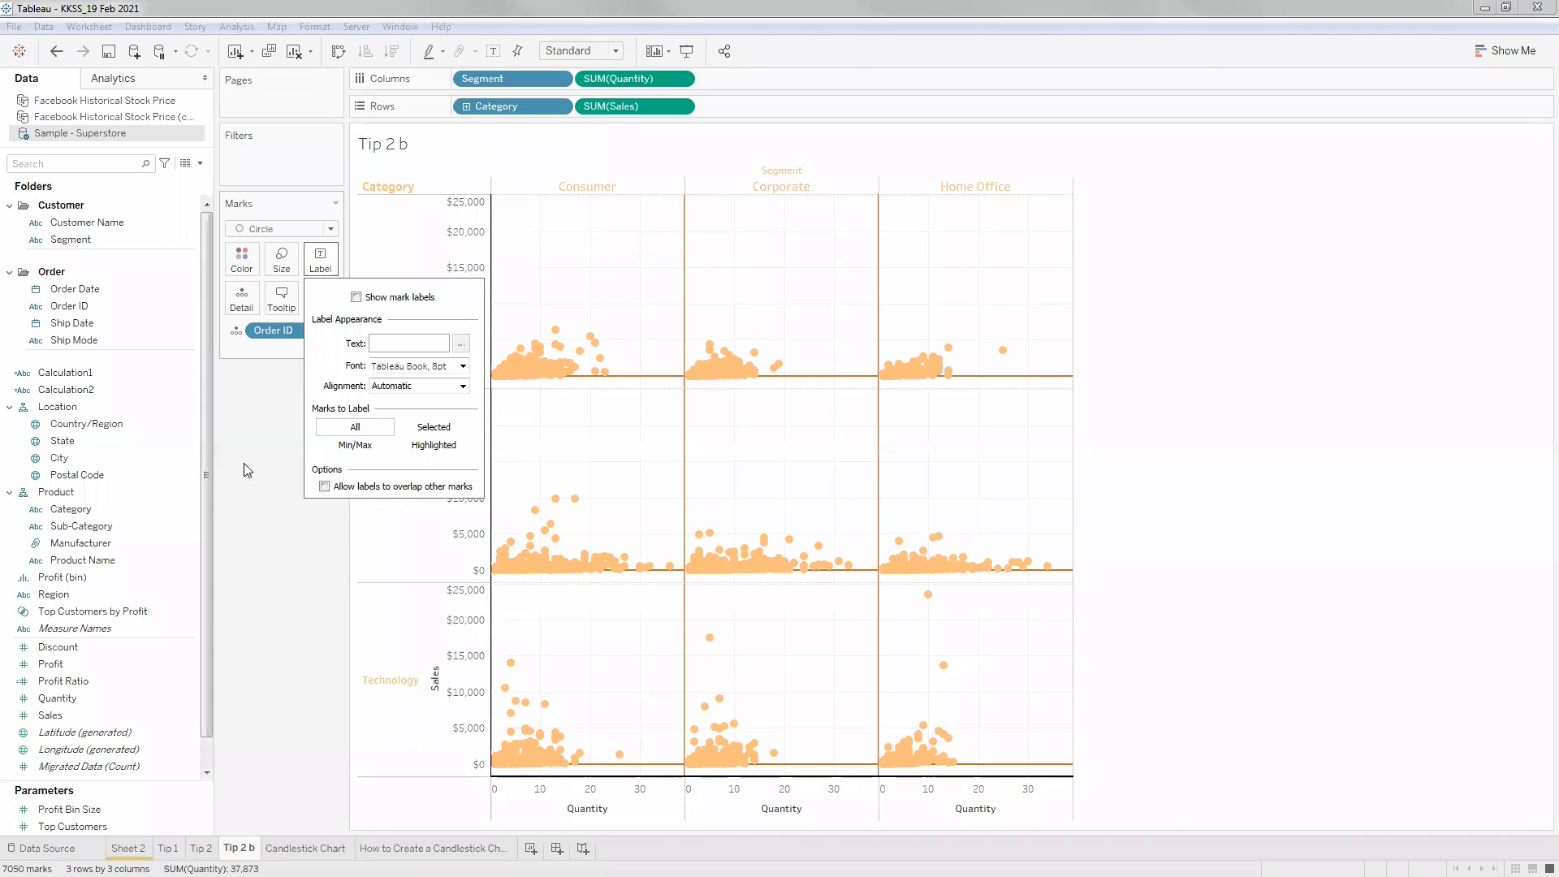
click(493, 50)
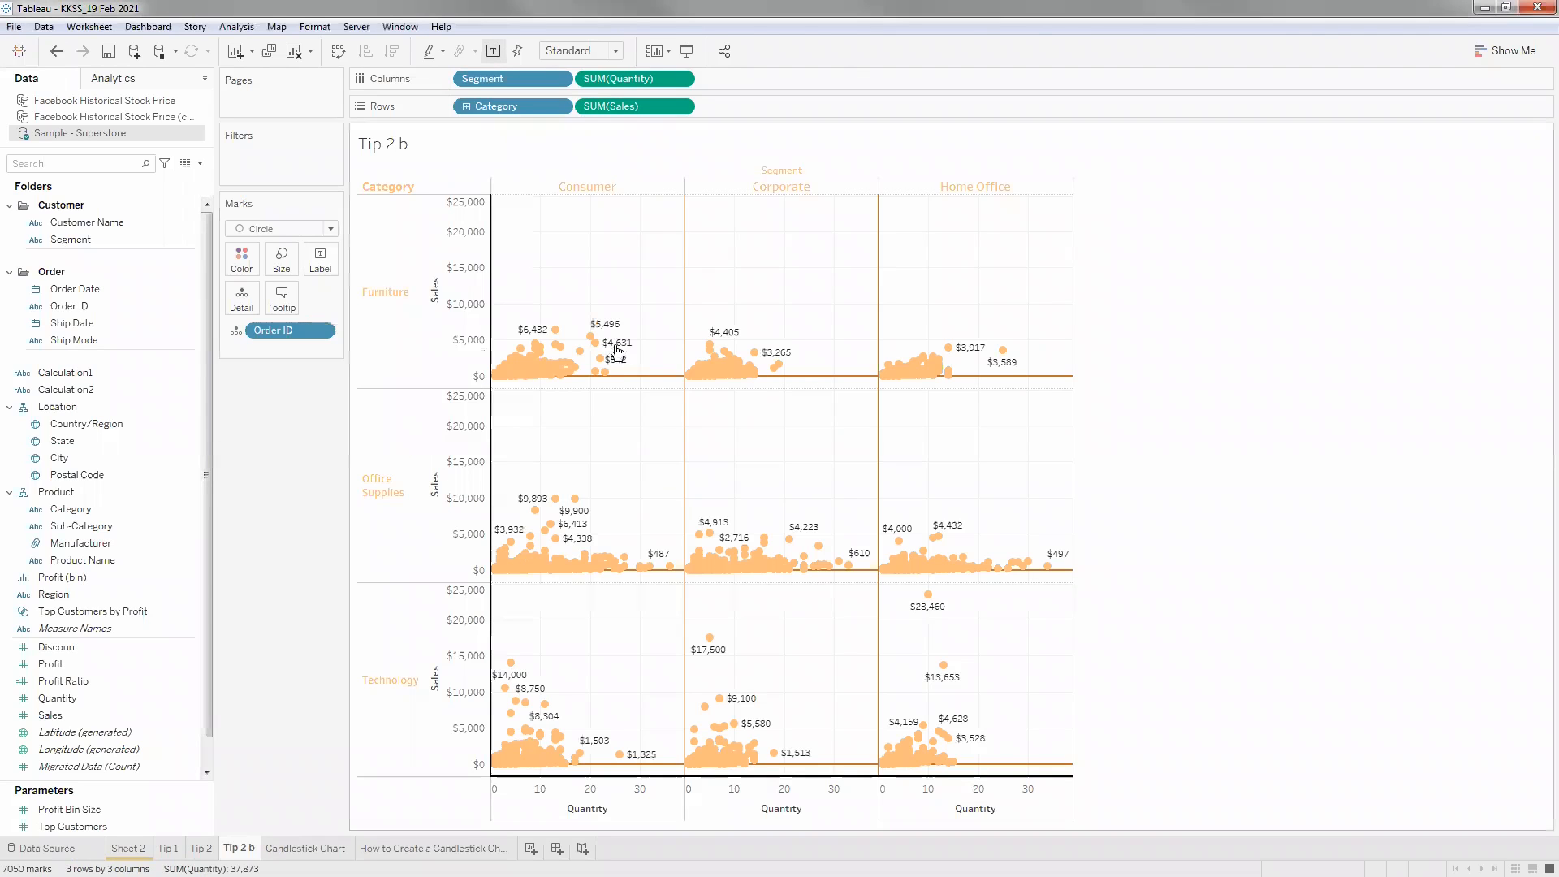
mouse_move(622, 351)
mouse_move(543, 372)
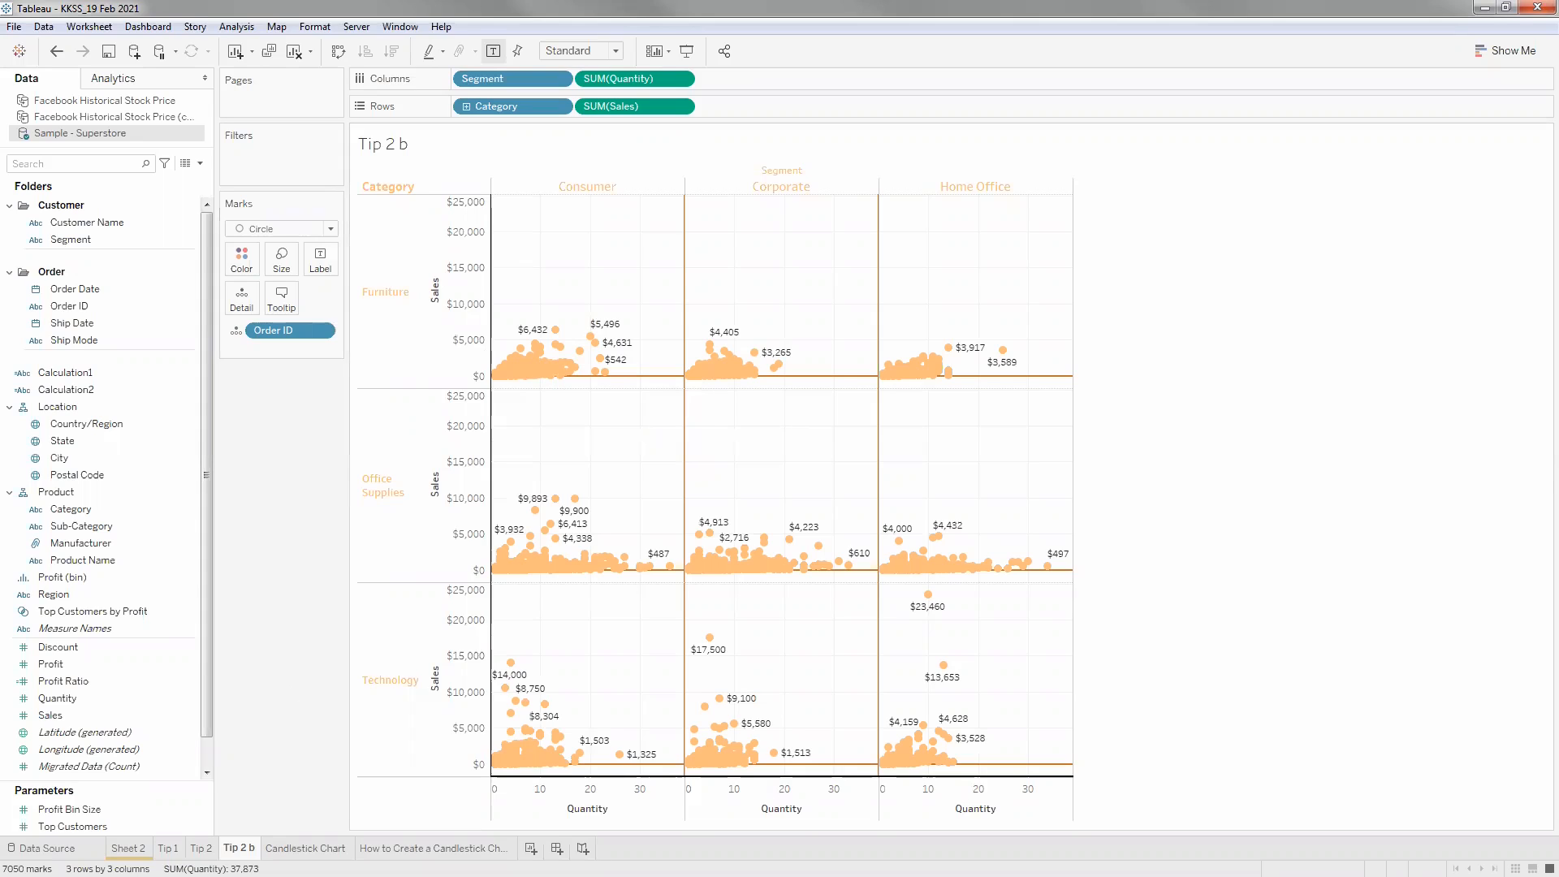
Copy the formatting of the Tip 2 sheet and paste it onto the Tip 2 b sheet.
click(201, 848)
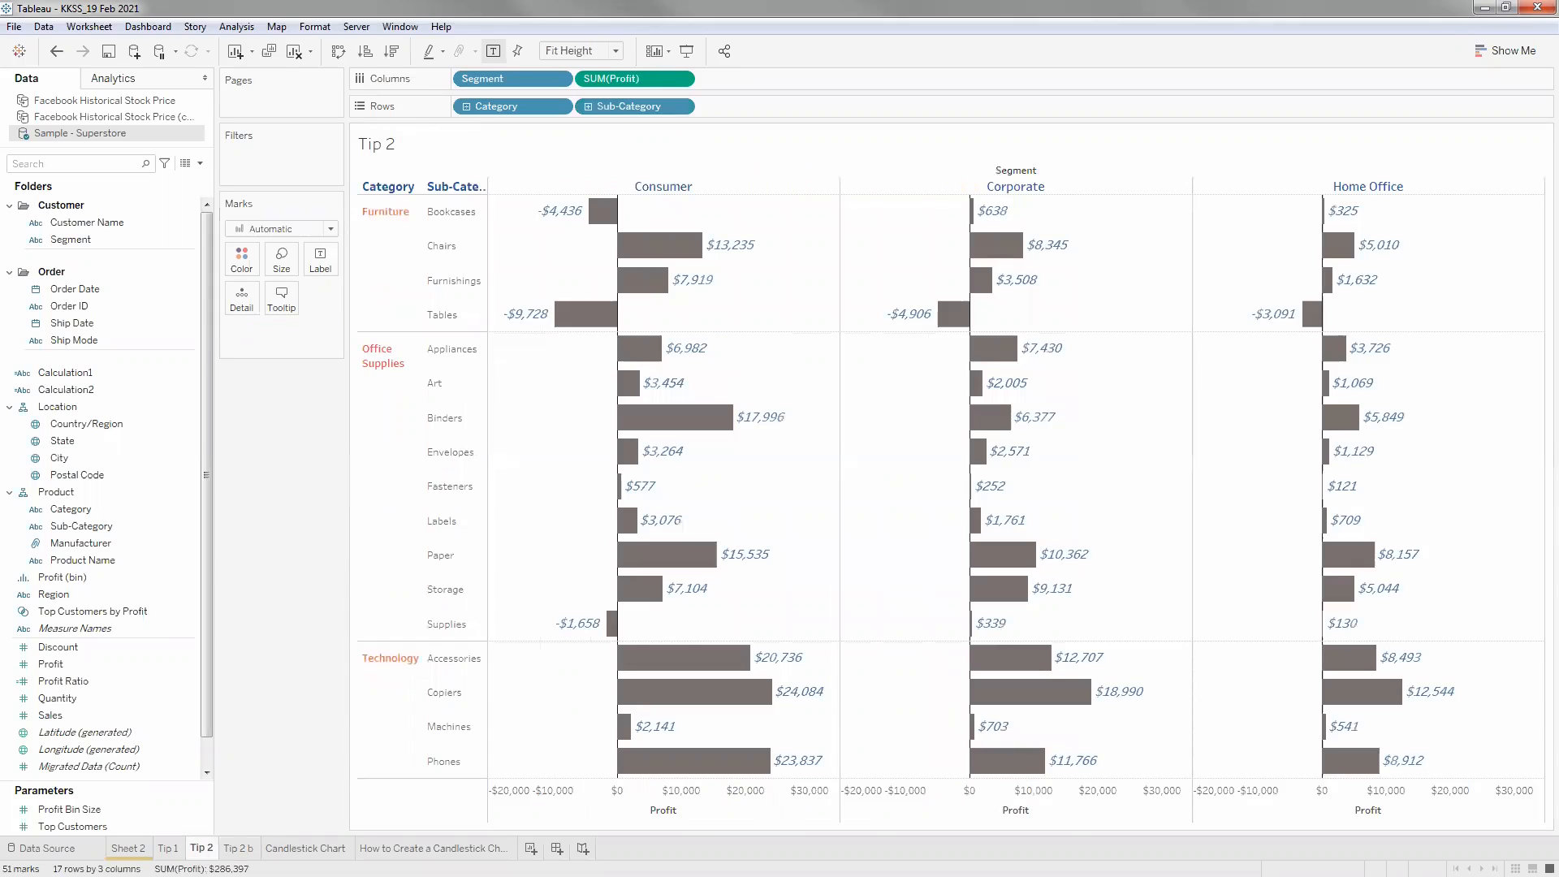
right_click(205, 848)
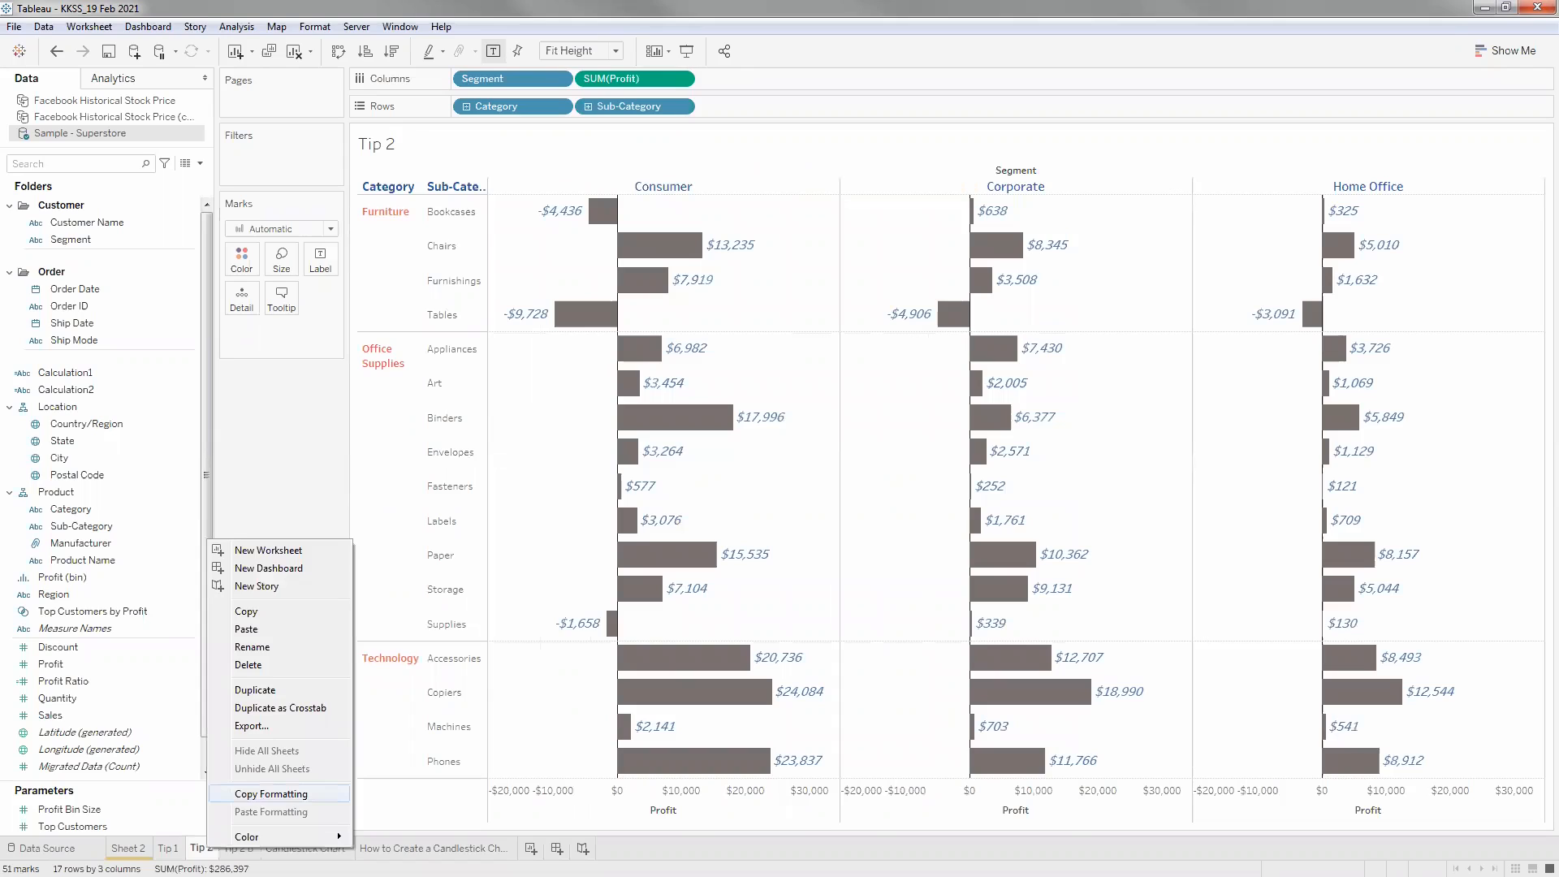
click(270, 794)
right_click(238, 848)
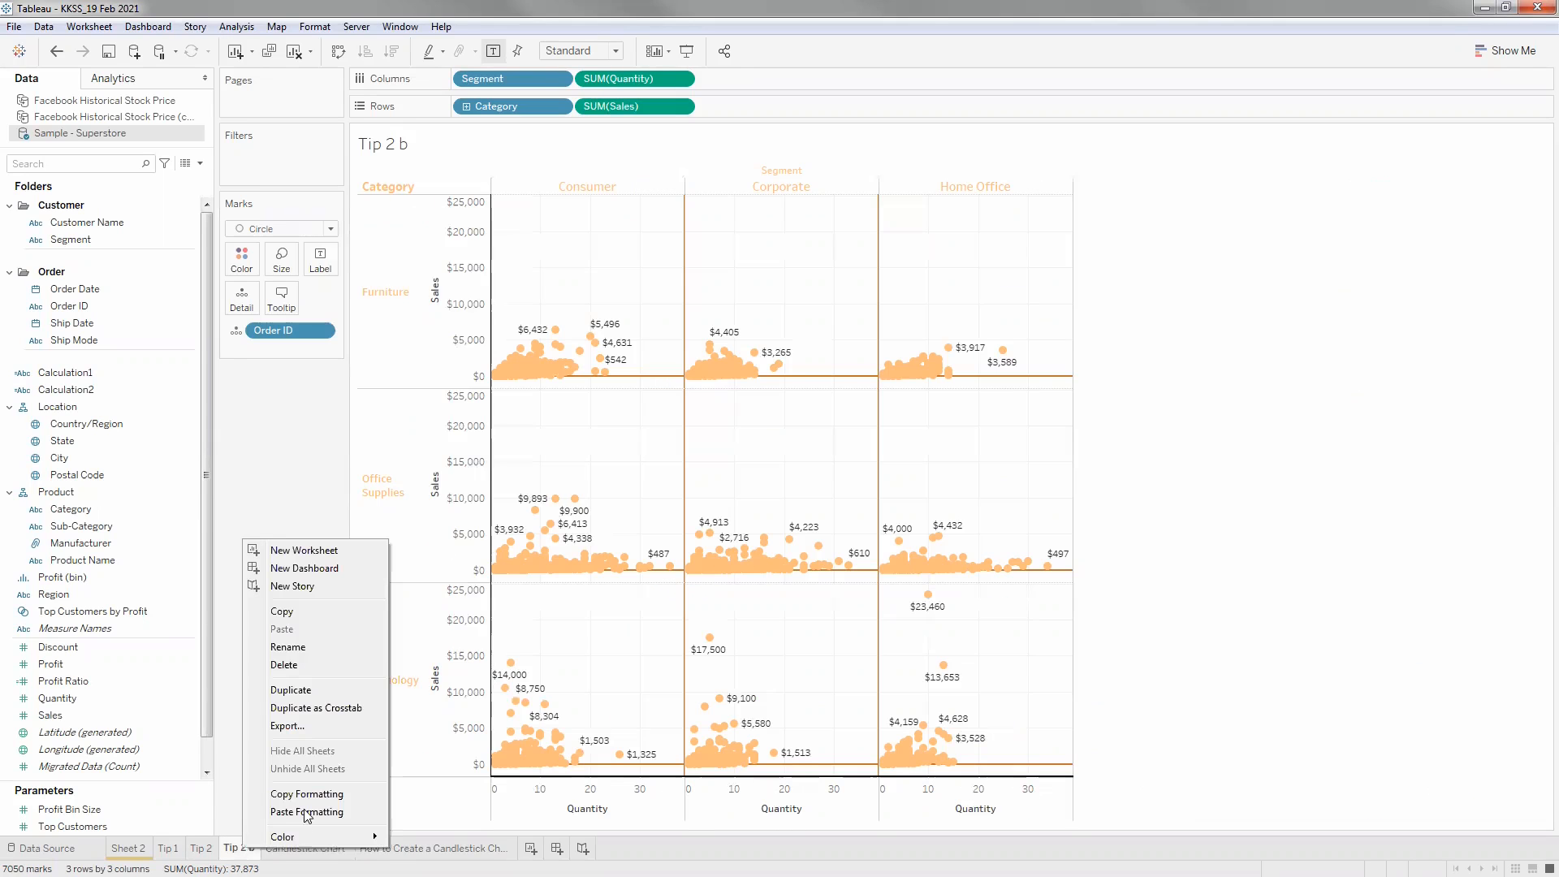
click(305, 812)
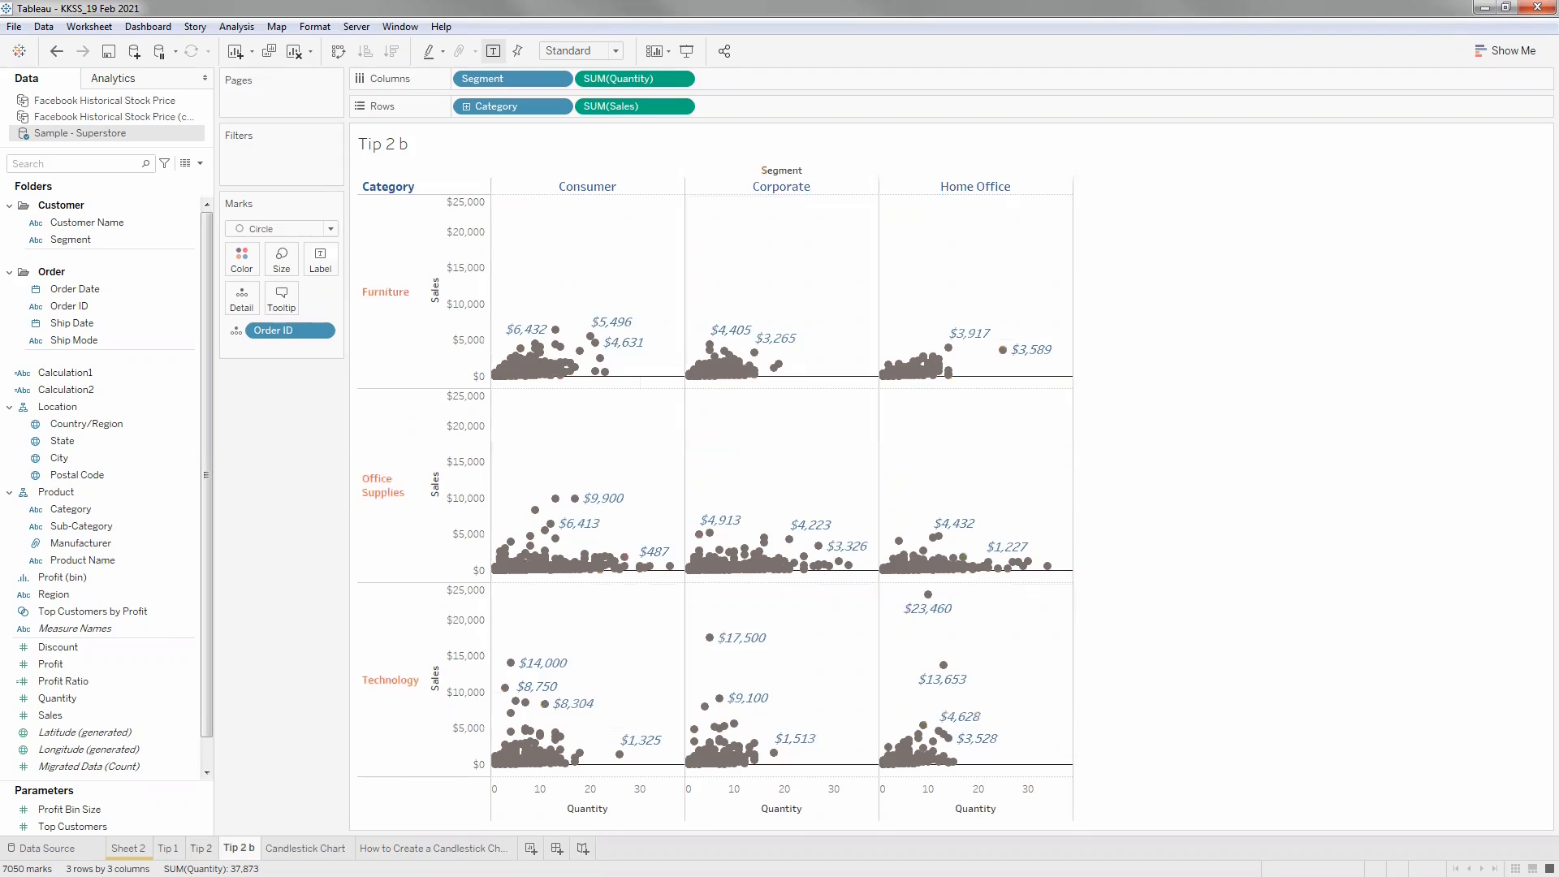
Examine the tooltip text formatting on the Tip 2 b sheet, closing the editor without changes.
mouse_move(520, 577)
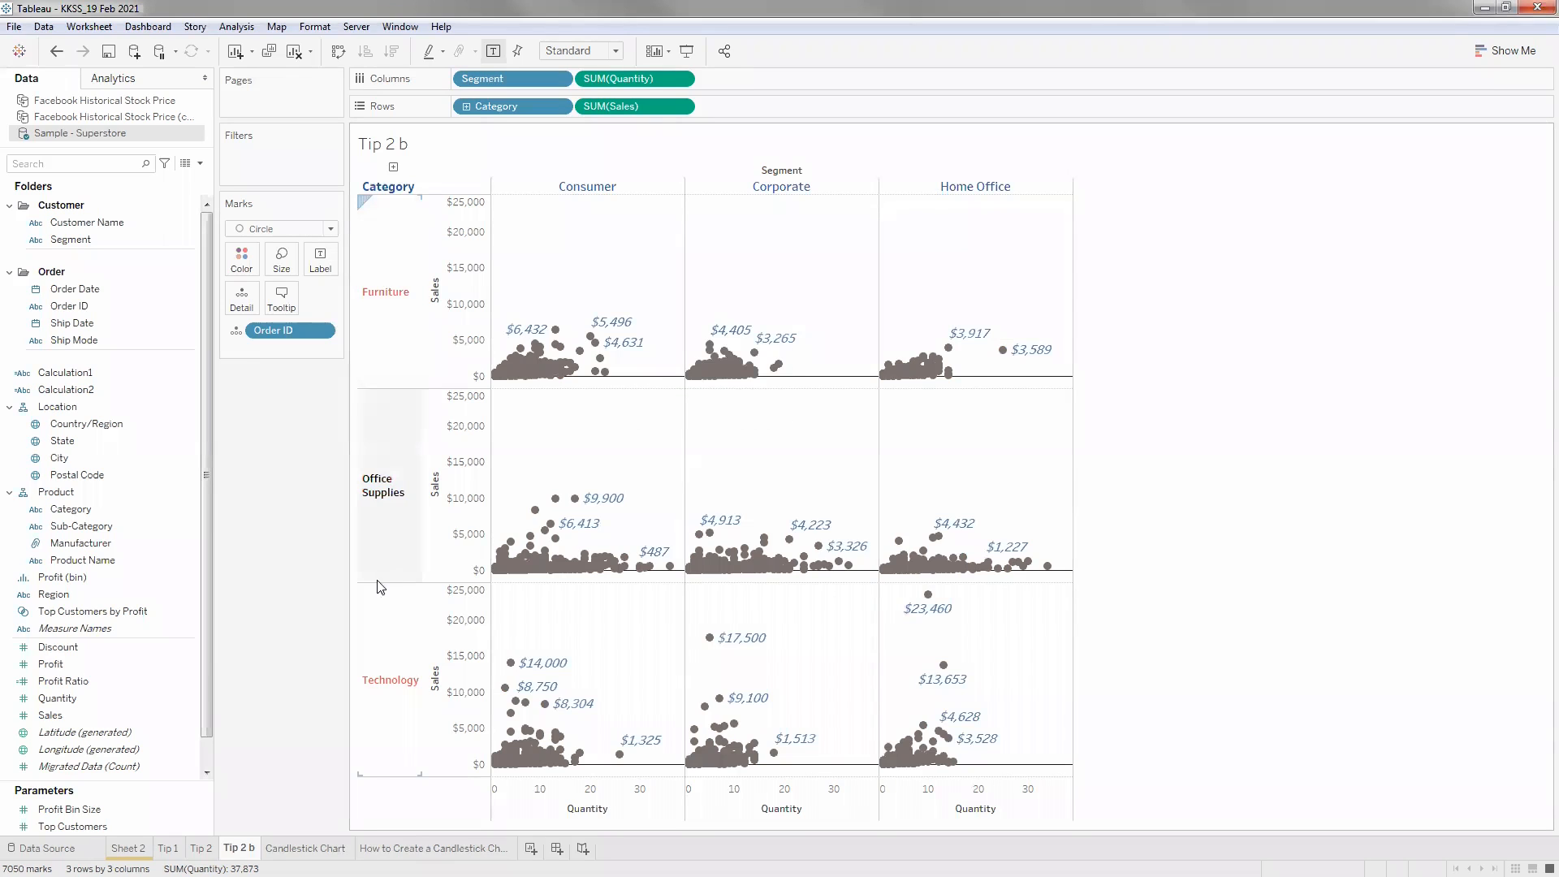
click(289, 307)
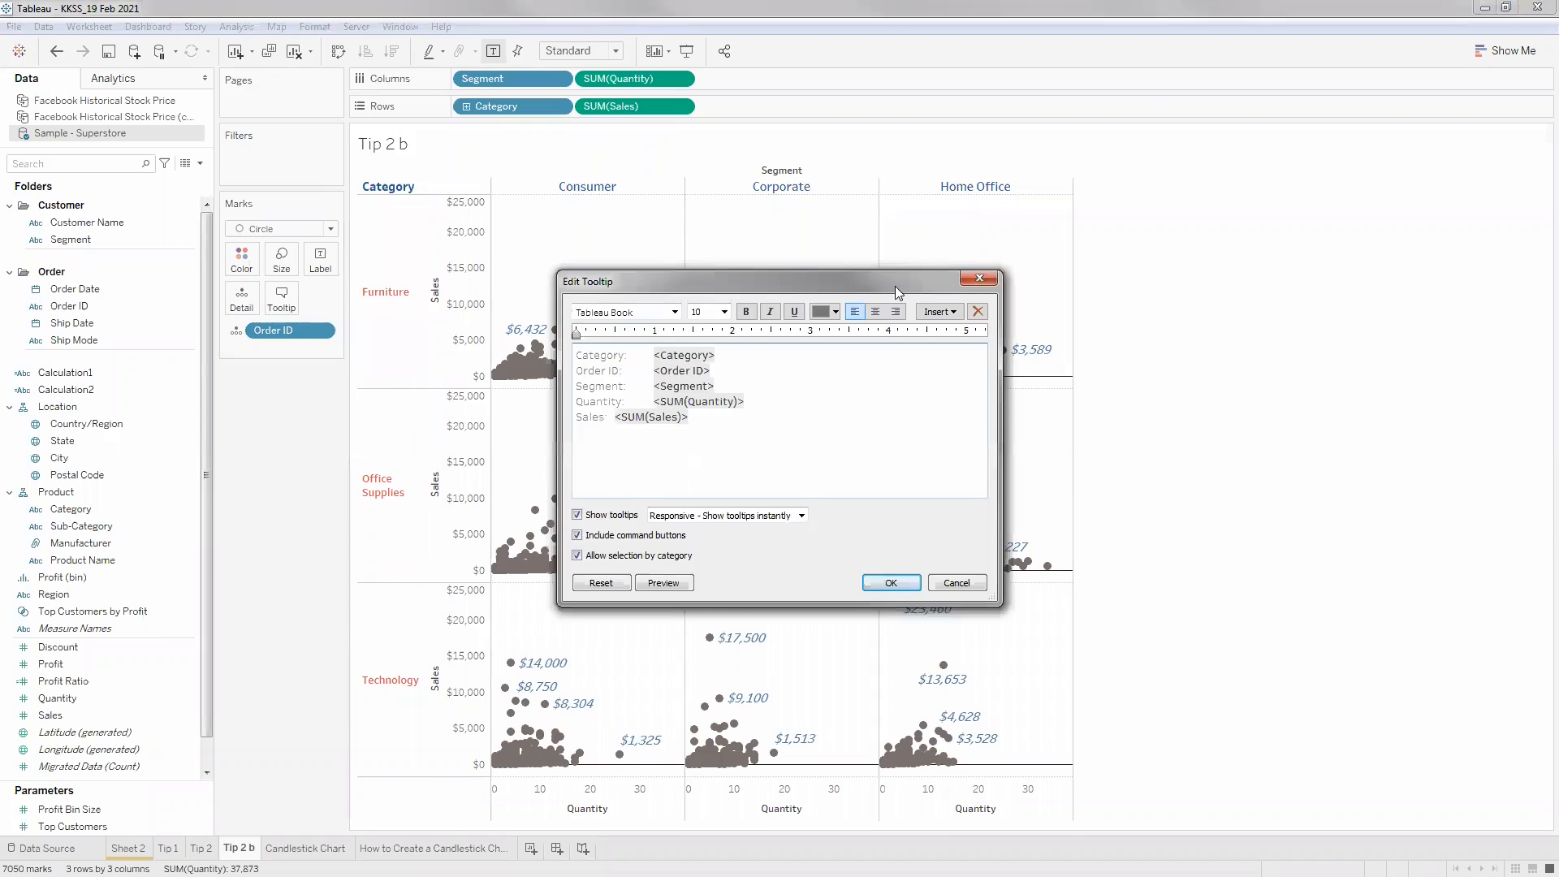
click(979, 278)
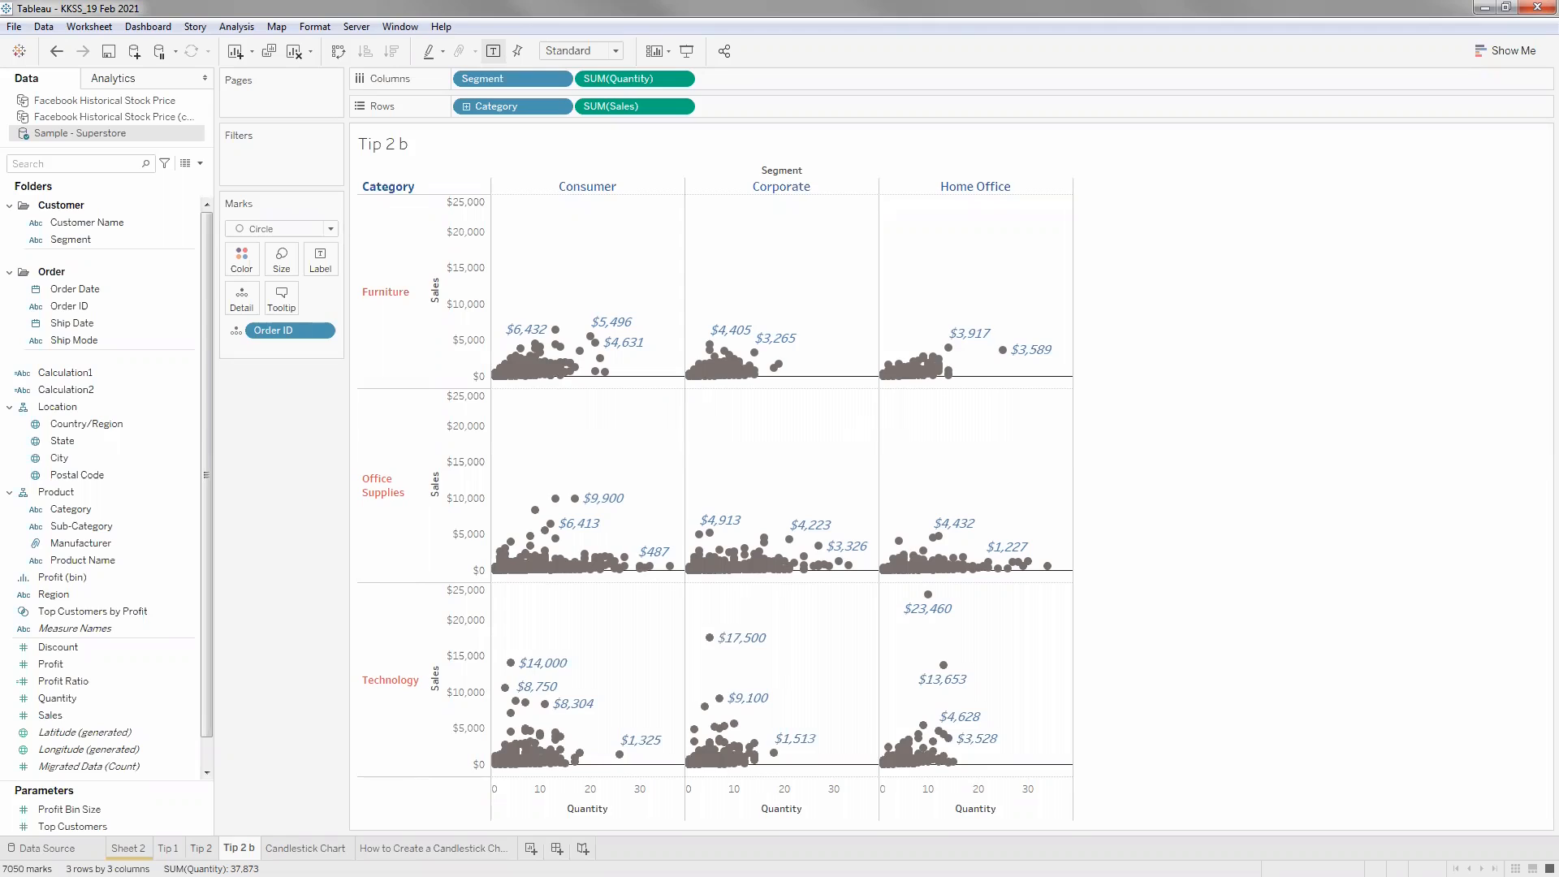
Examine the Category headers and the Category field in the rows of the Tip 2 sheet.
click(201, 849)
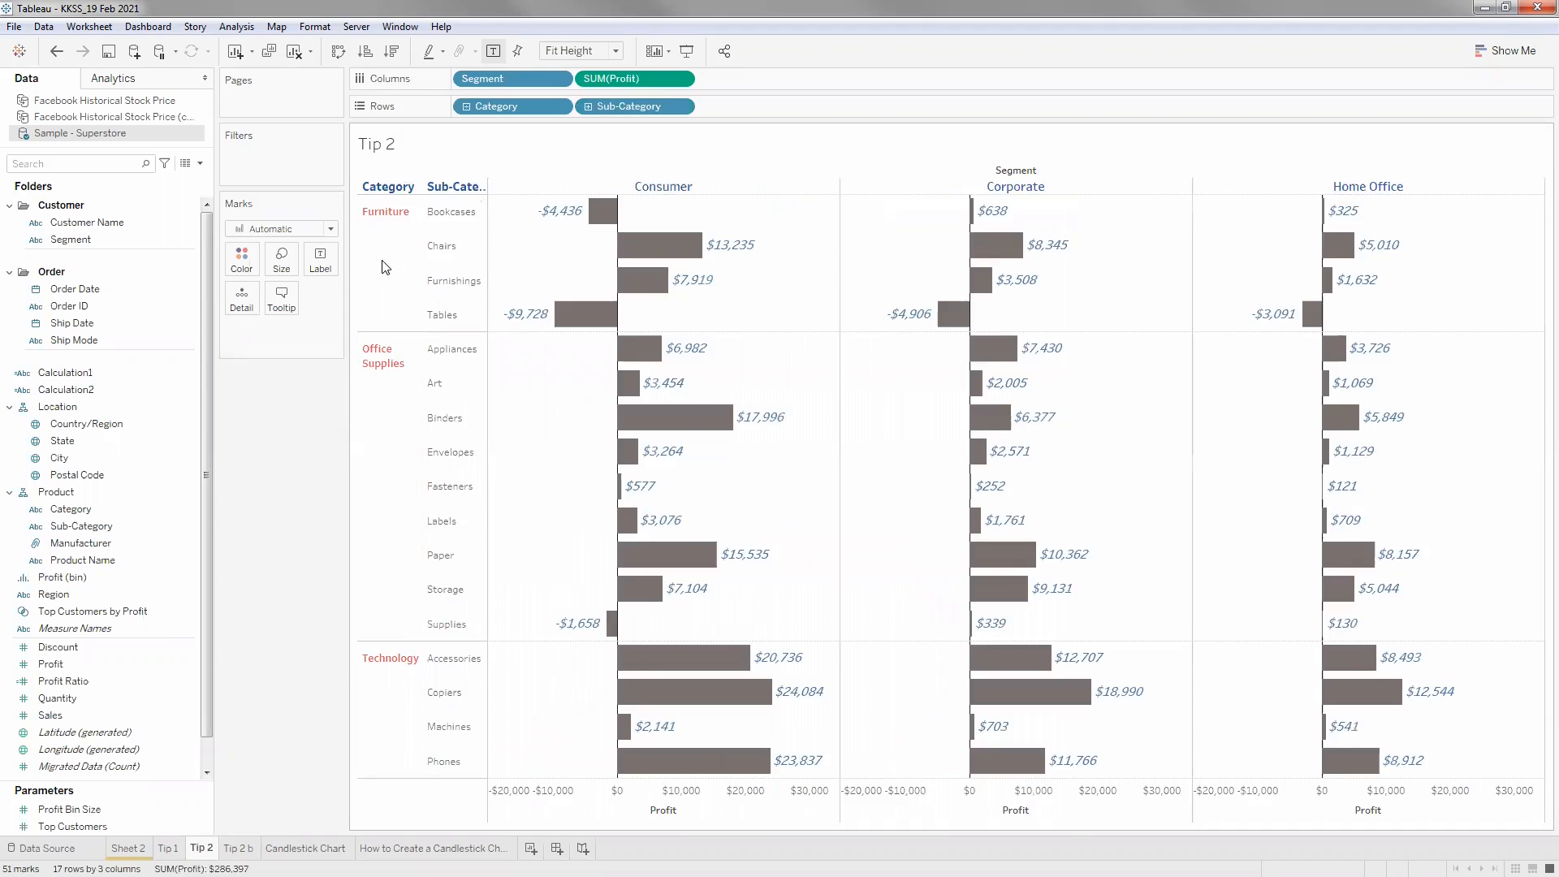
click(386, 282)
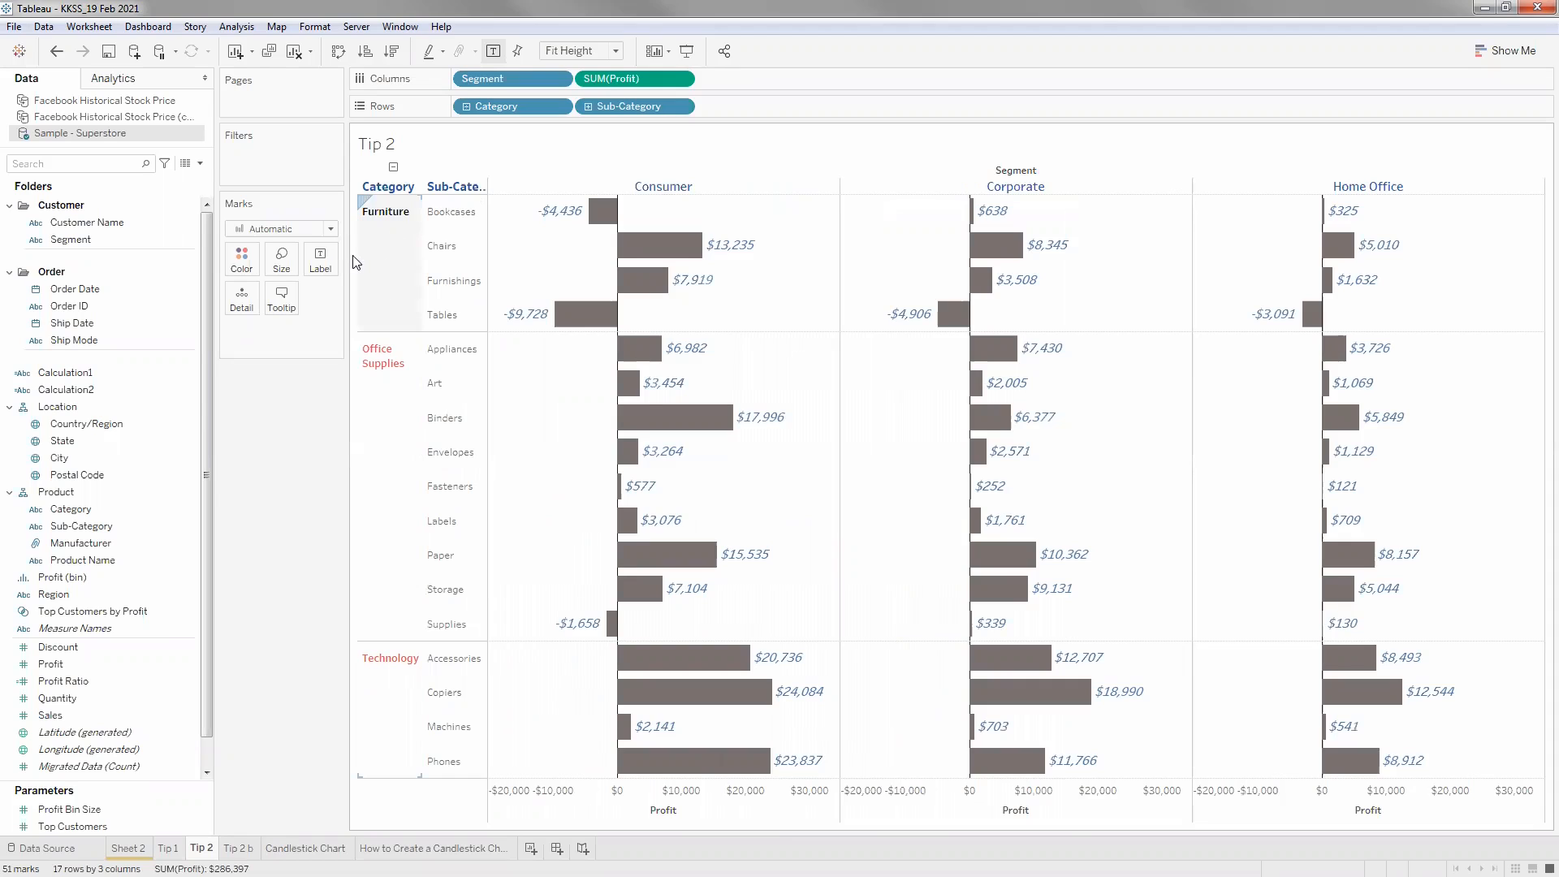
click(508, 107)
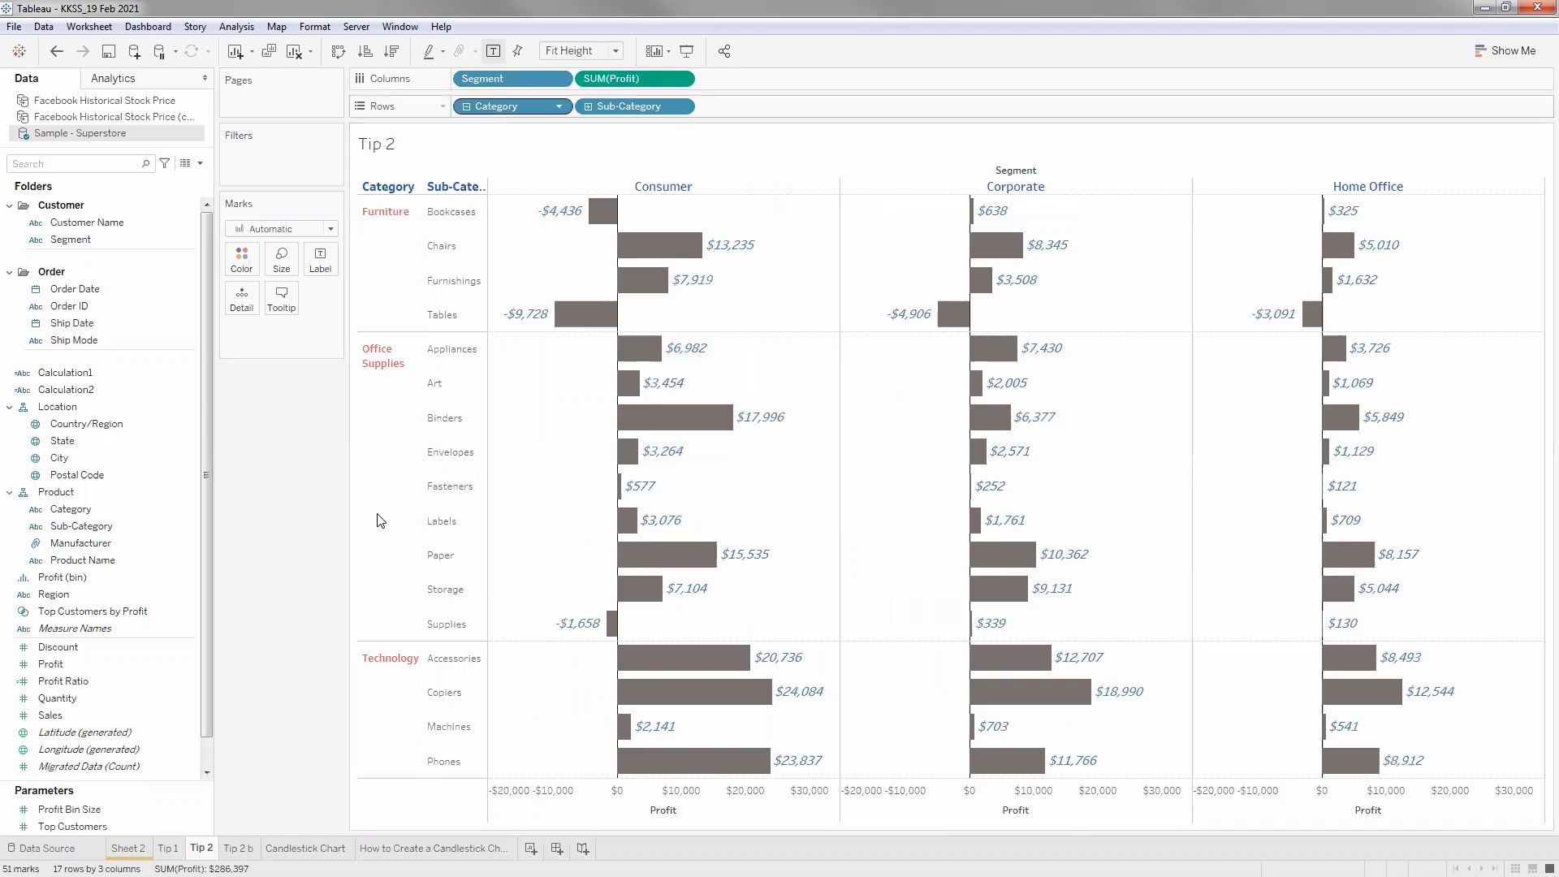
On the Tip 2 b sheet, expand Category to add Sub-Category to the rows, and remove Category.
click(241, 848)
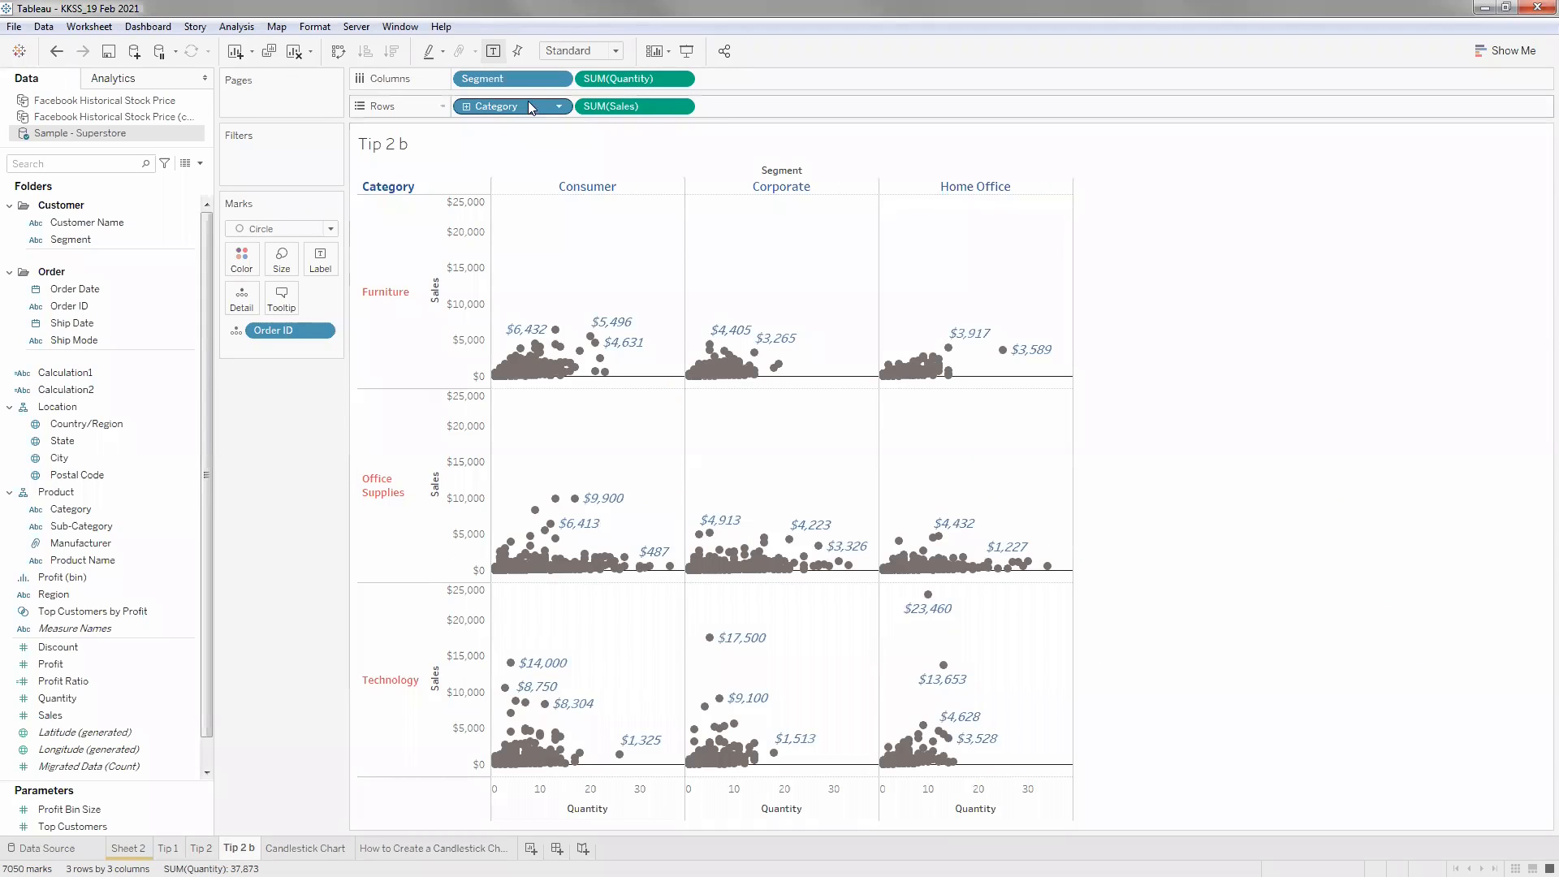
click(466, 106)
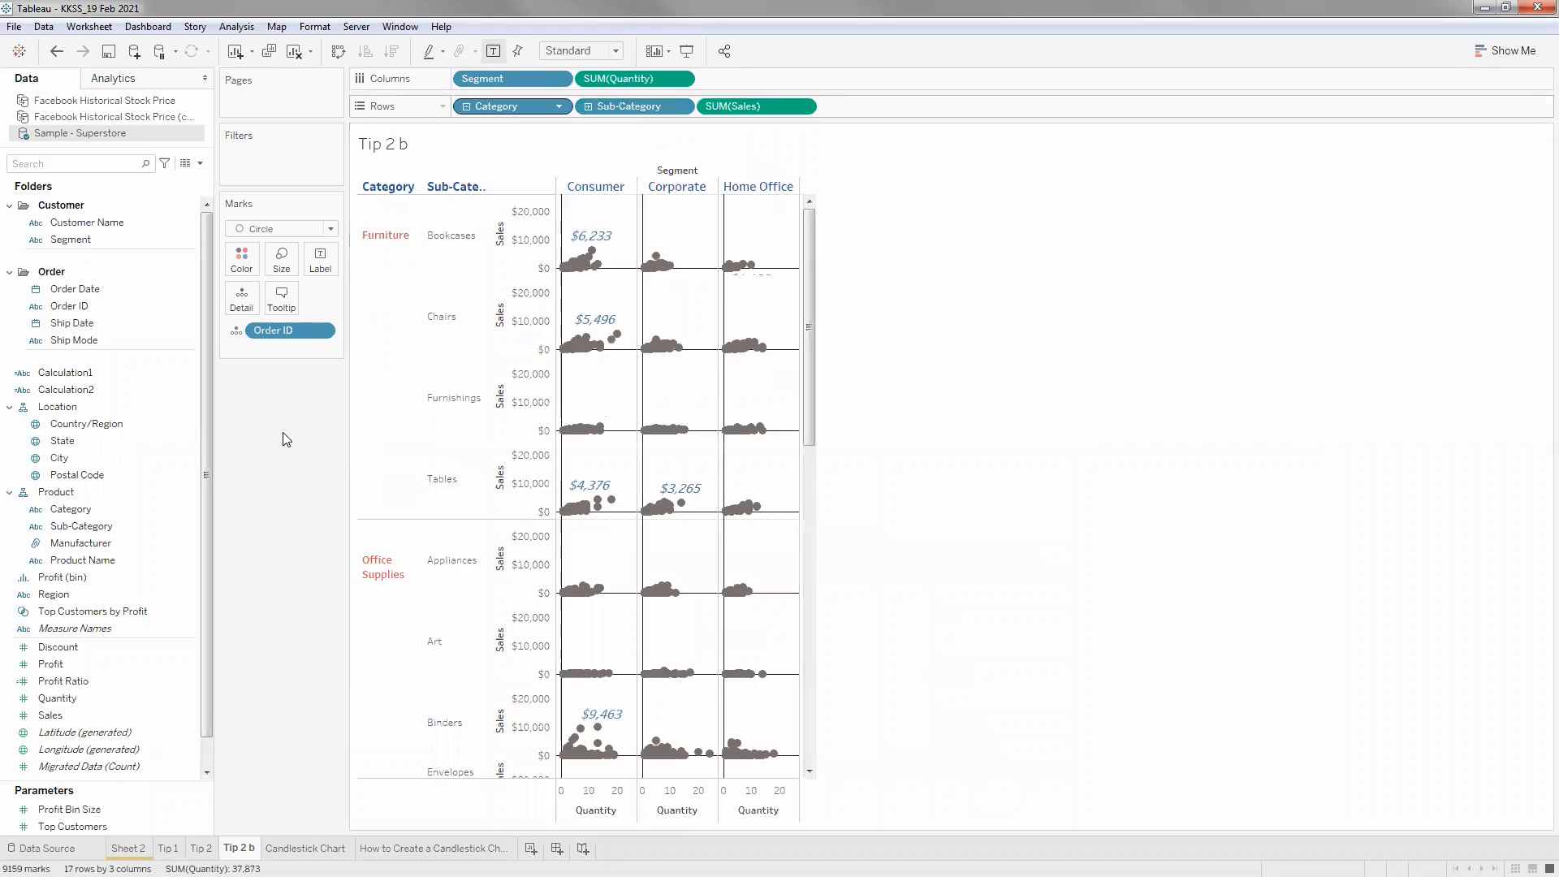
drag(287, 439, 305, 445)
drag(398, 317, 422, 411)
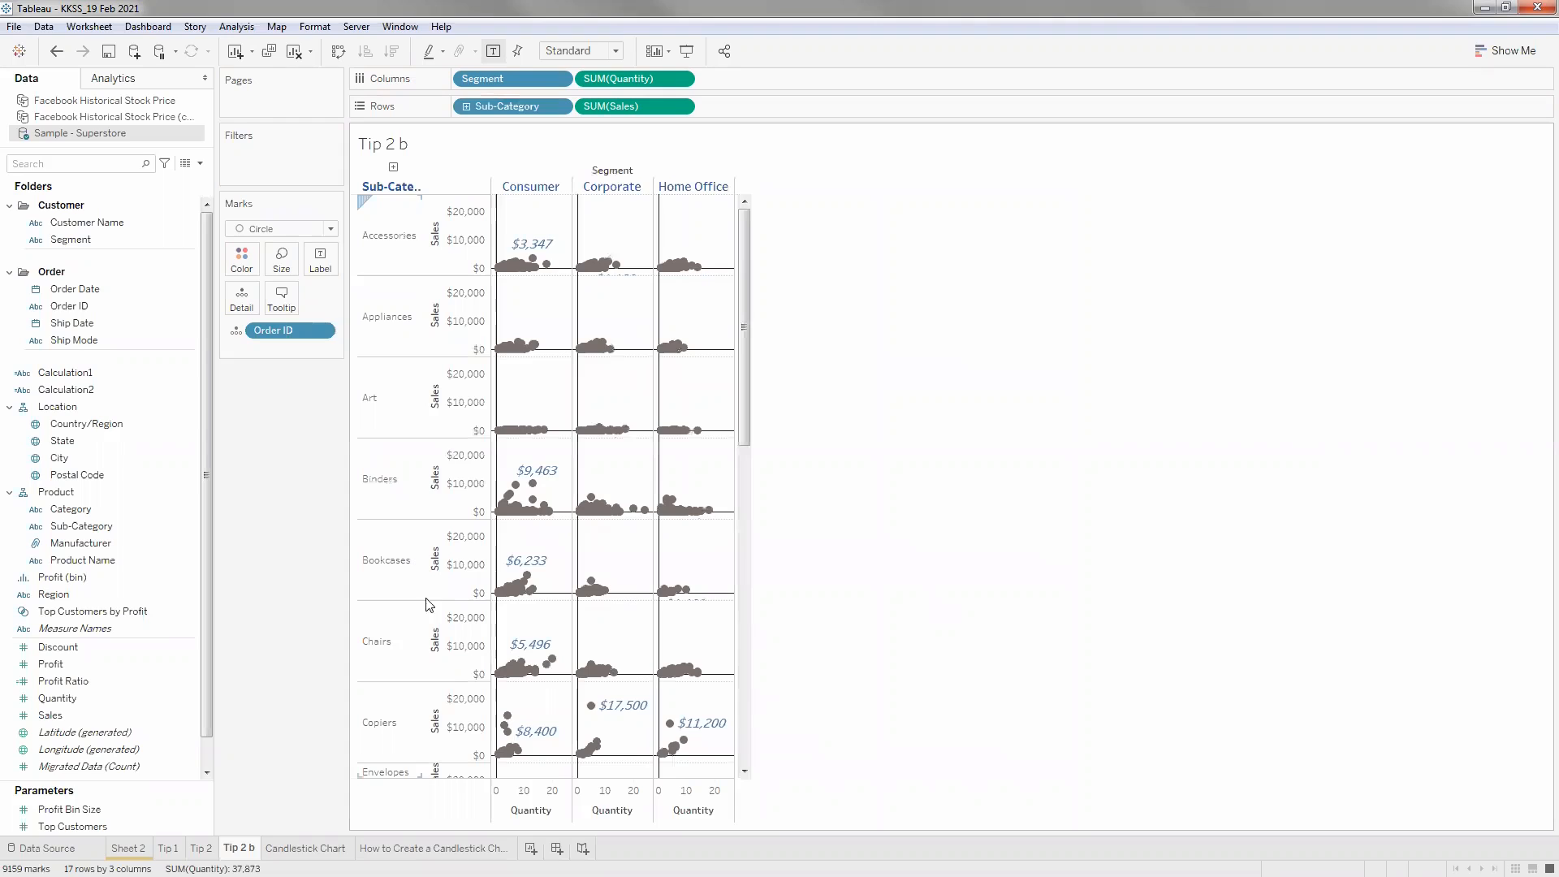
Copy the Tip 2 sheet's formatting again, try to paste it onto Tip 2 b, and return to Tip 2.
click(201, 848)
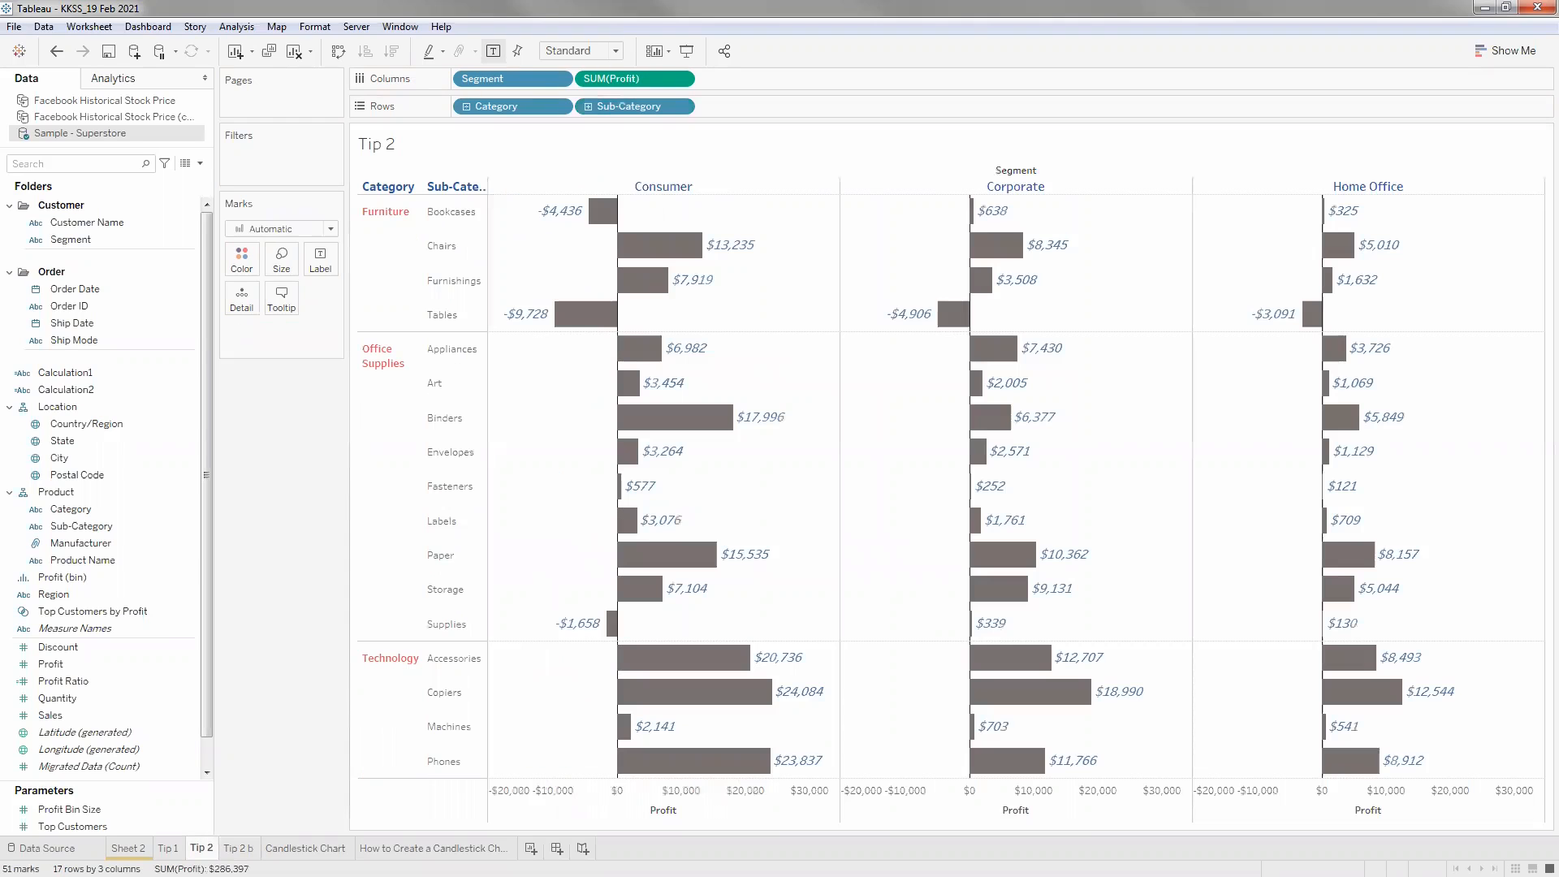
right_click(206, 847)
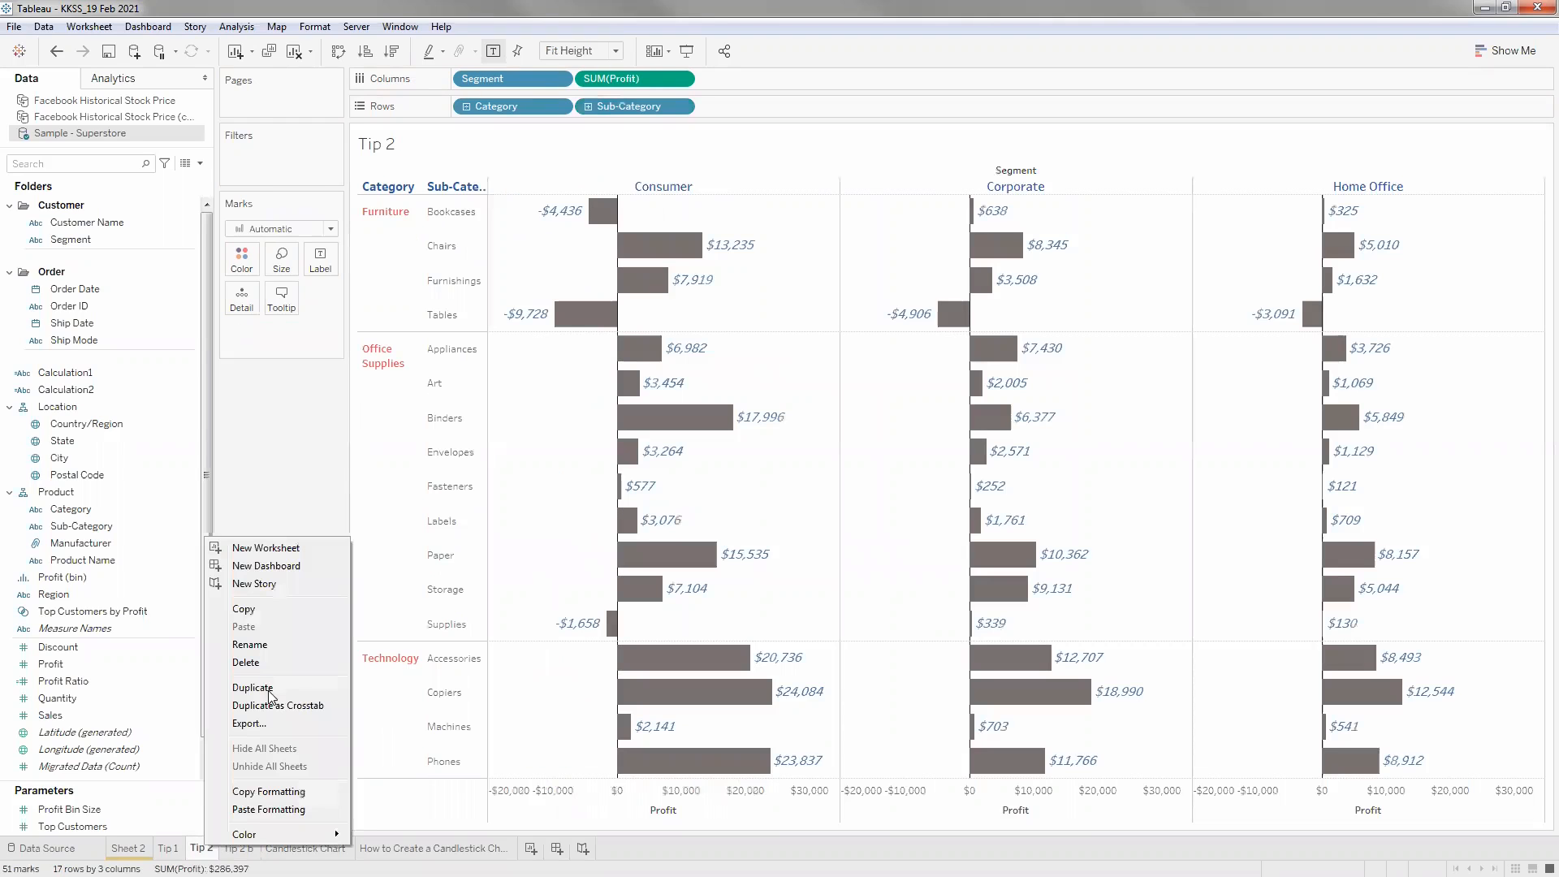
click(262, 793)
click(395, 499)
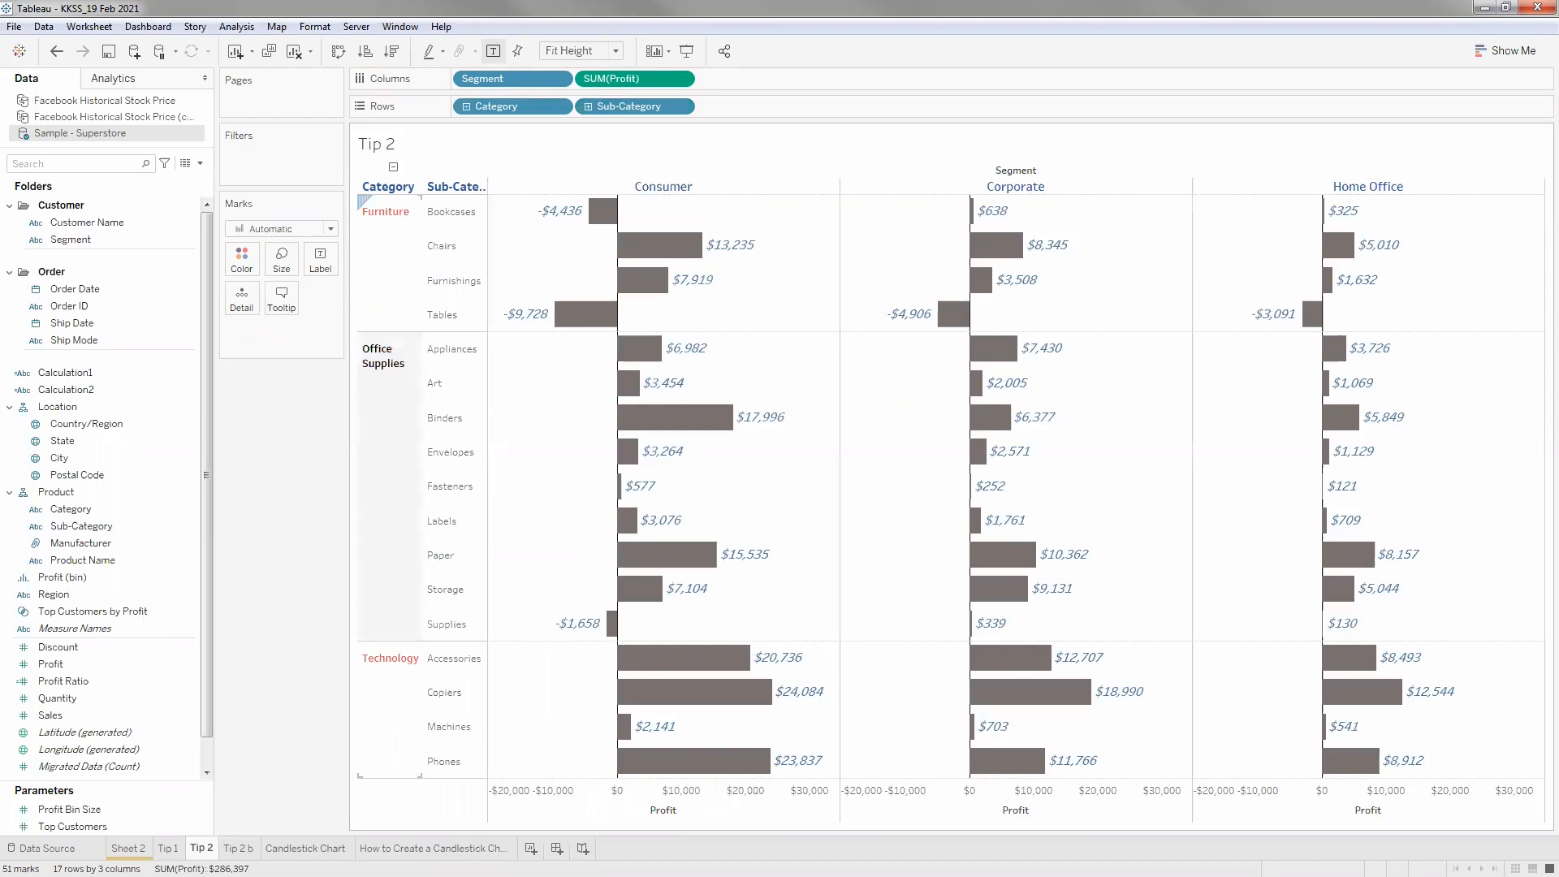
click(239, 848)
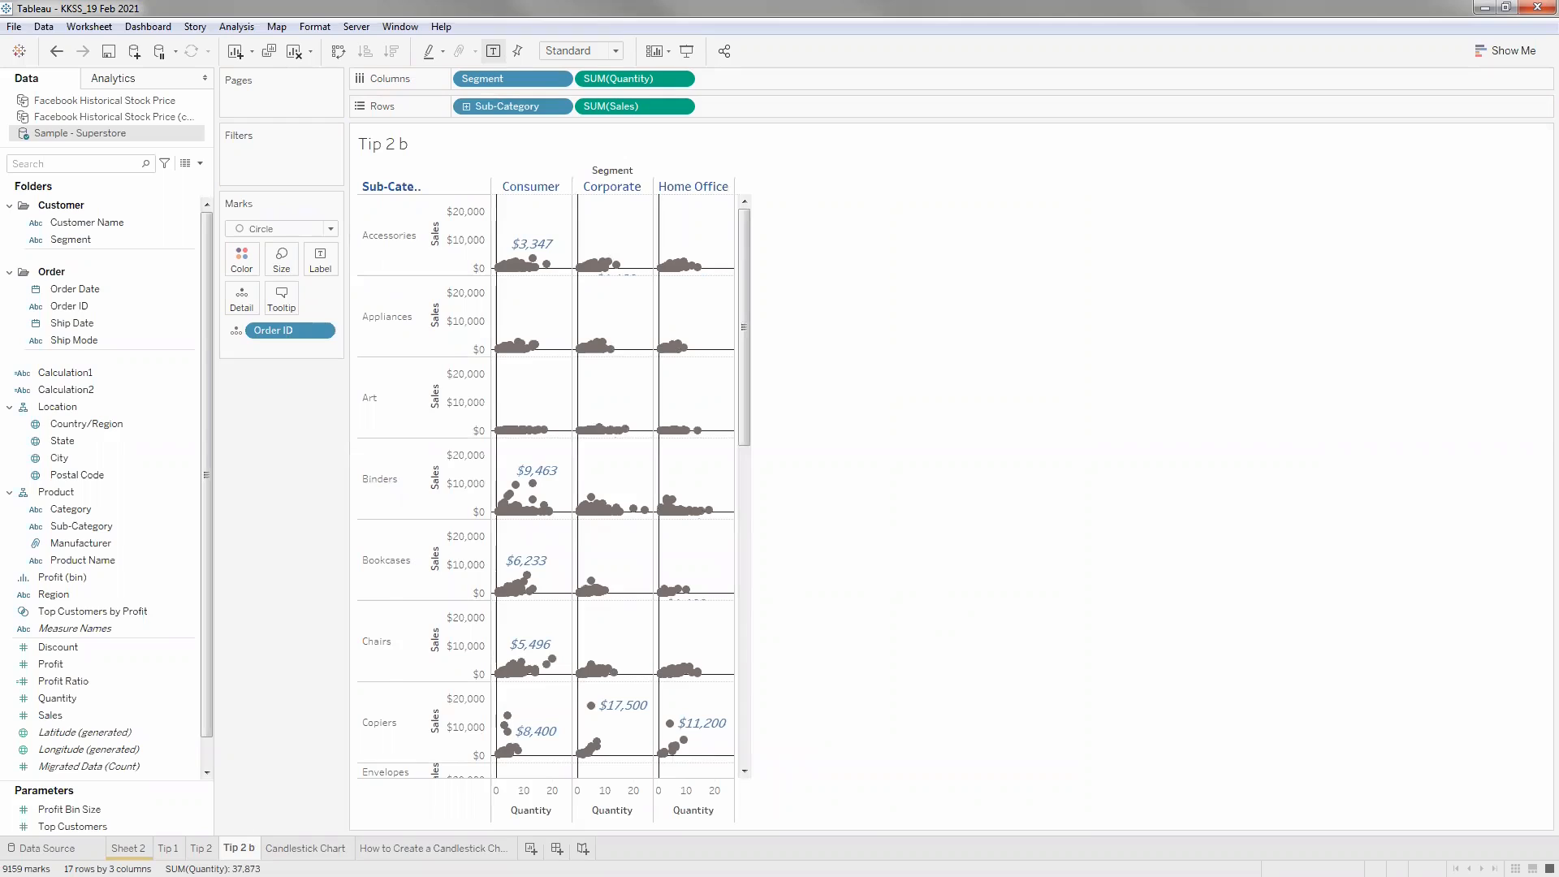
right_click(241, 848)
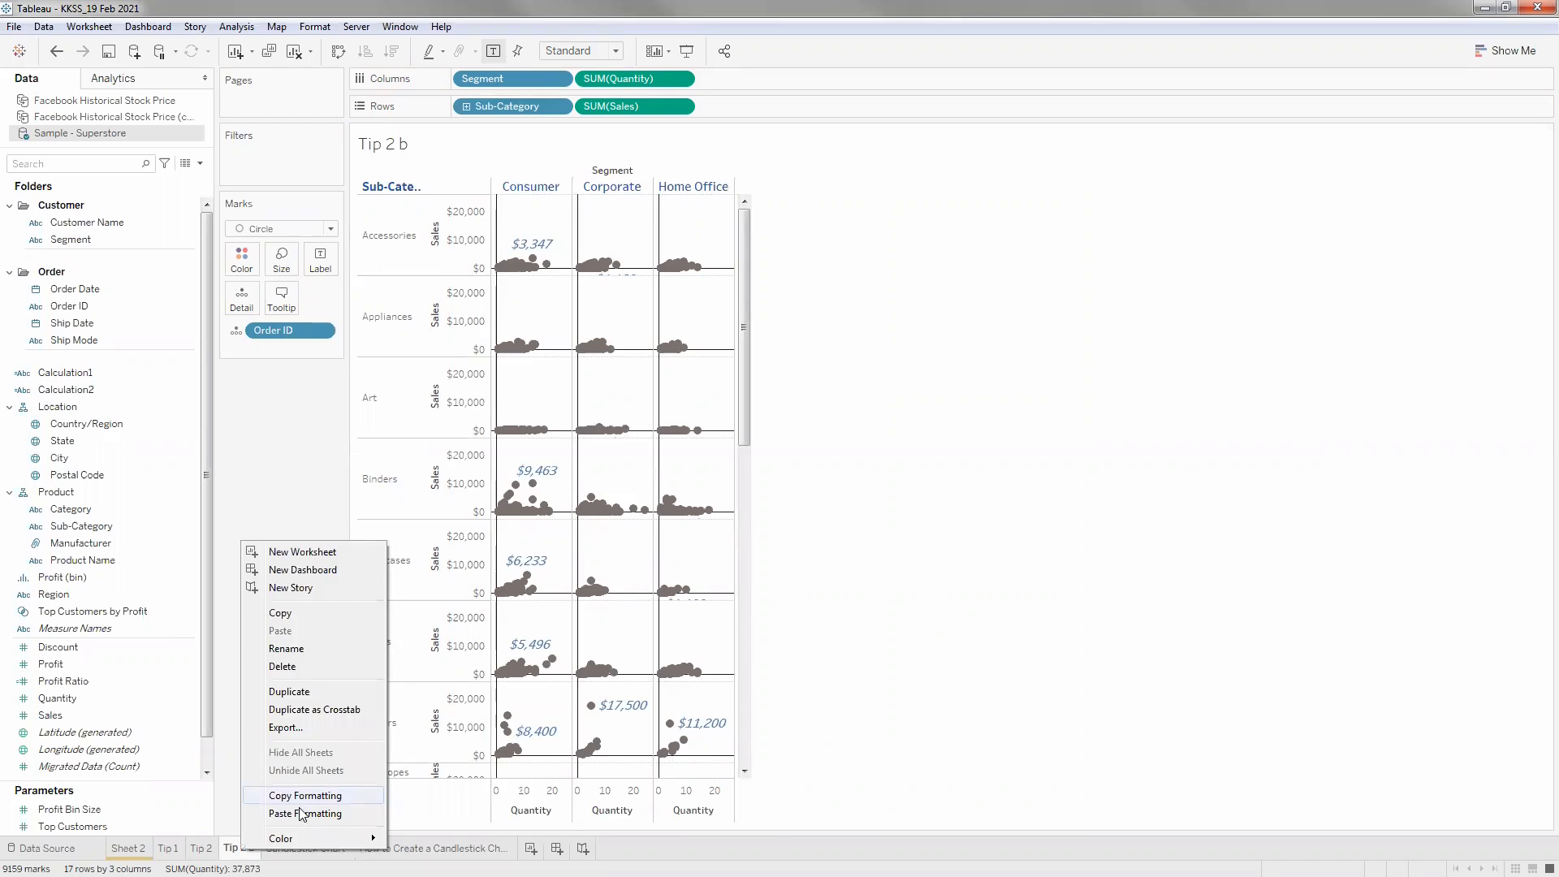
click(409, 520)
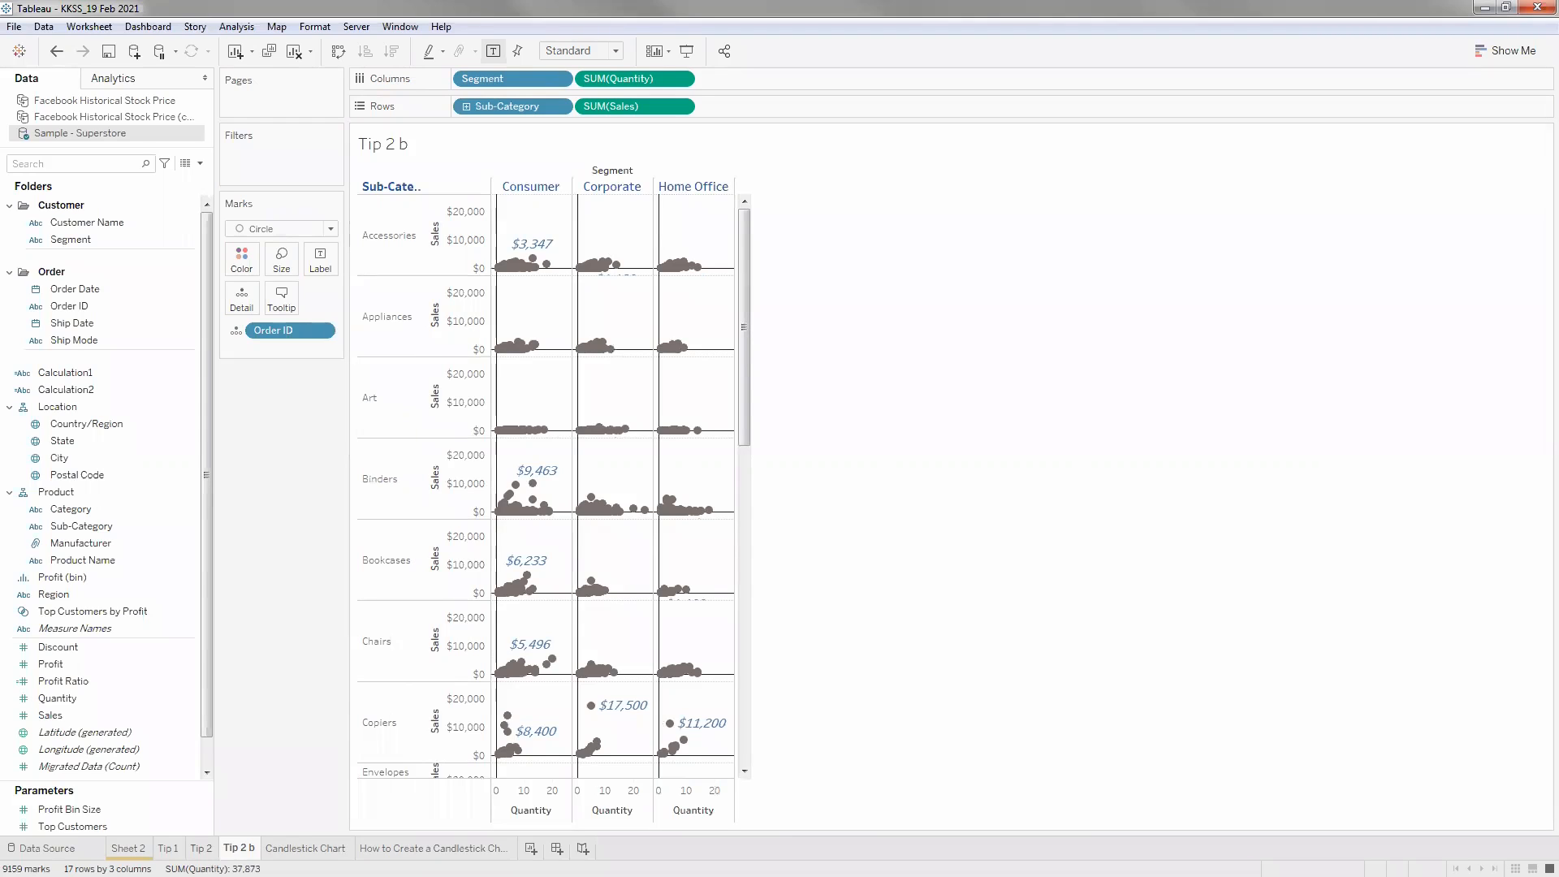
click(202, 849)
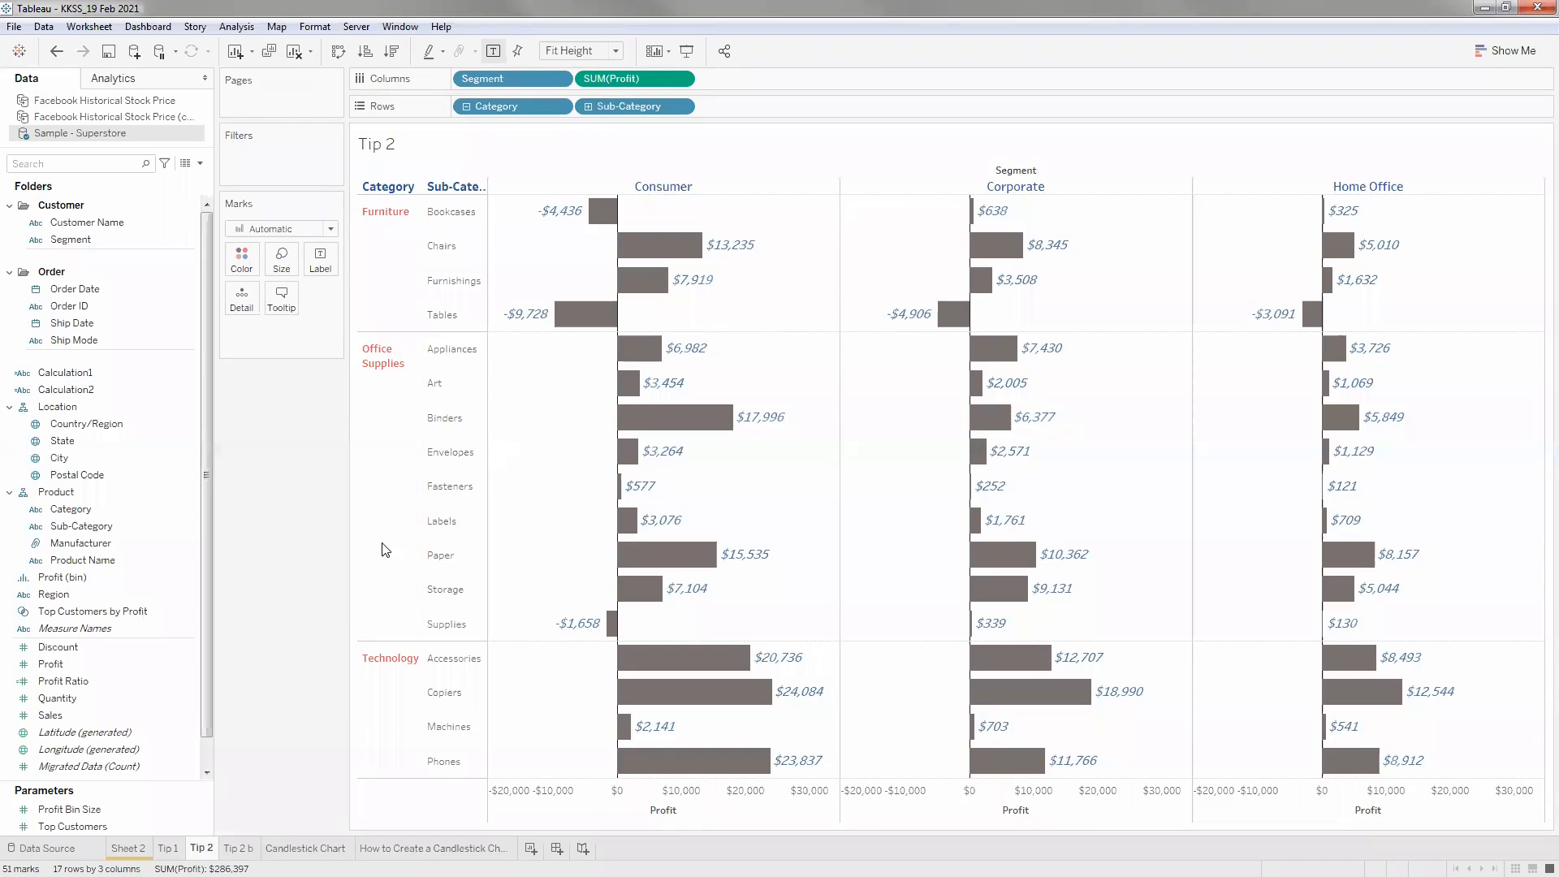
Compare the row header formatting and the Category and Sub-Category fields between the Tip 2 and Tip 2 b sheets.
key(ctrl+Tab)
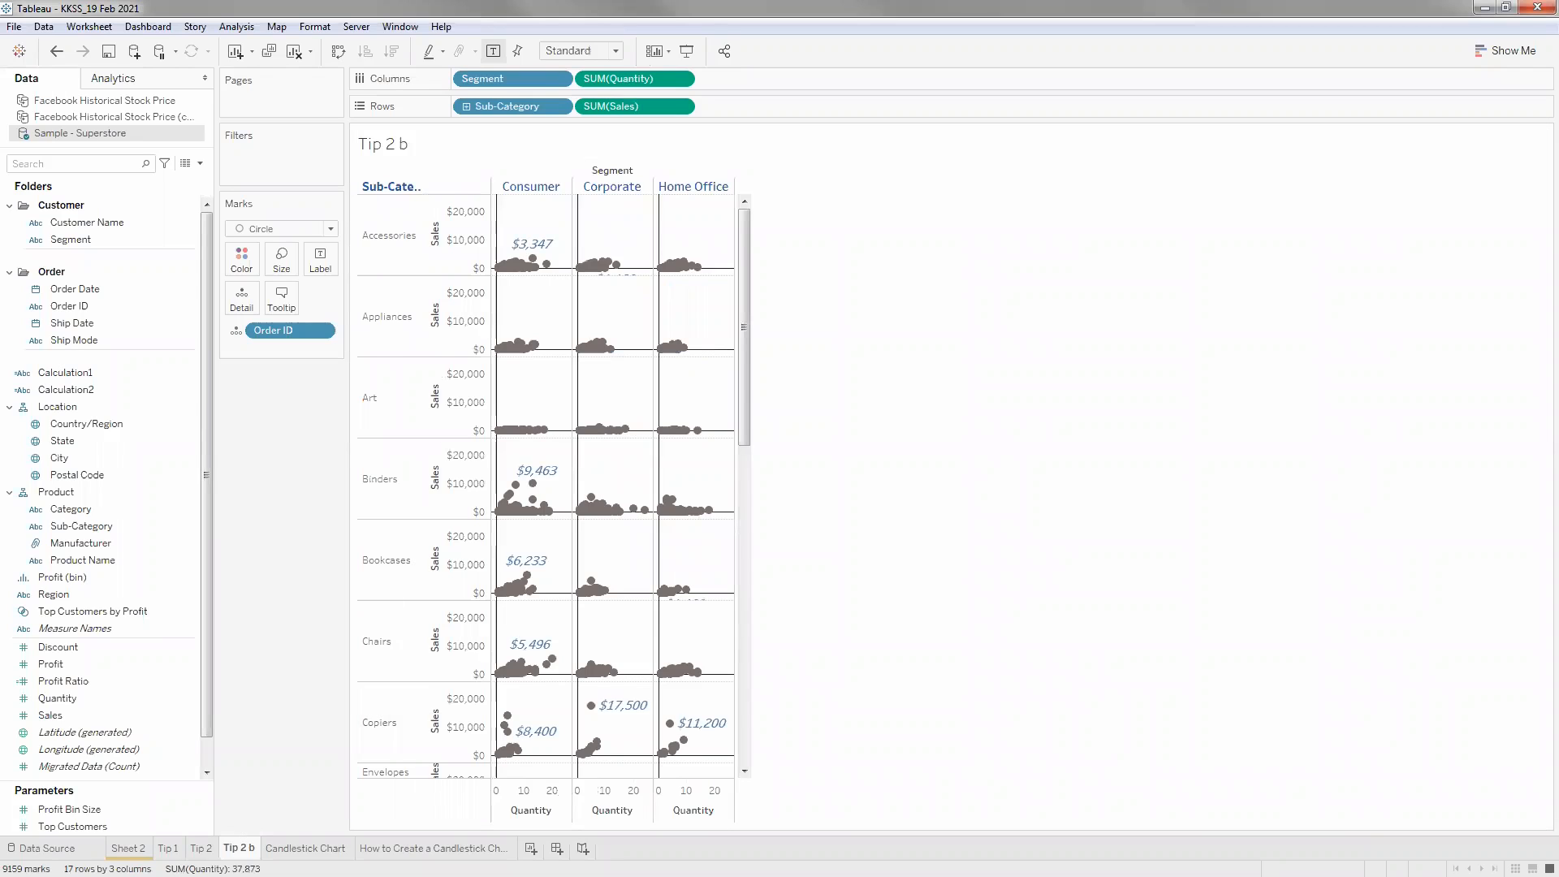
key(ctrl+shift+Tab)
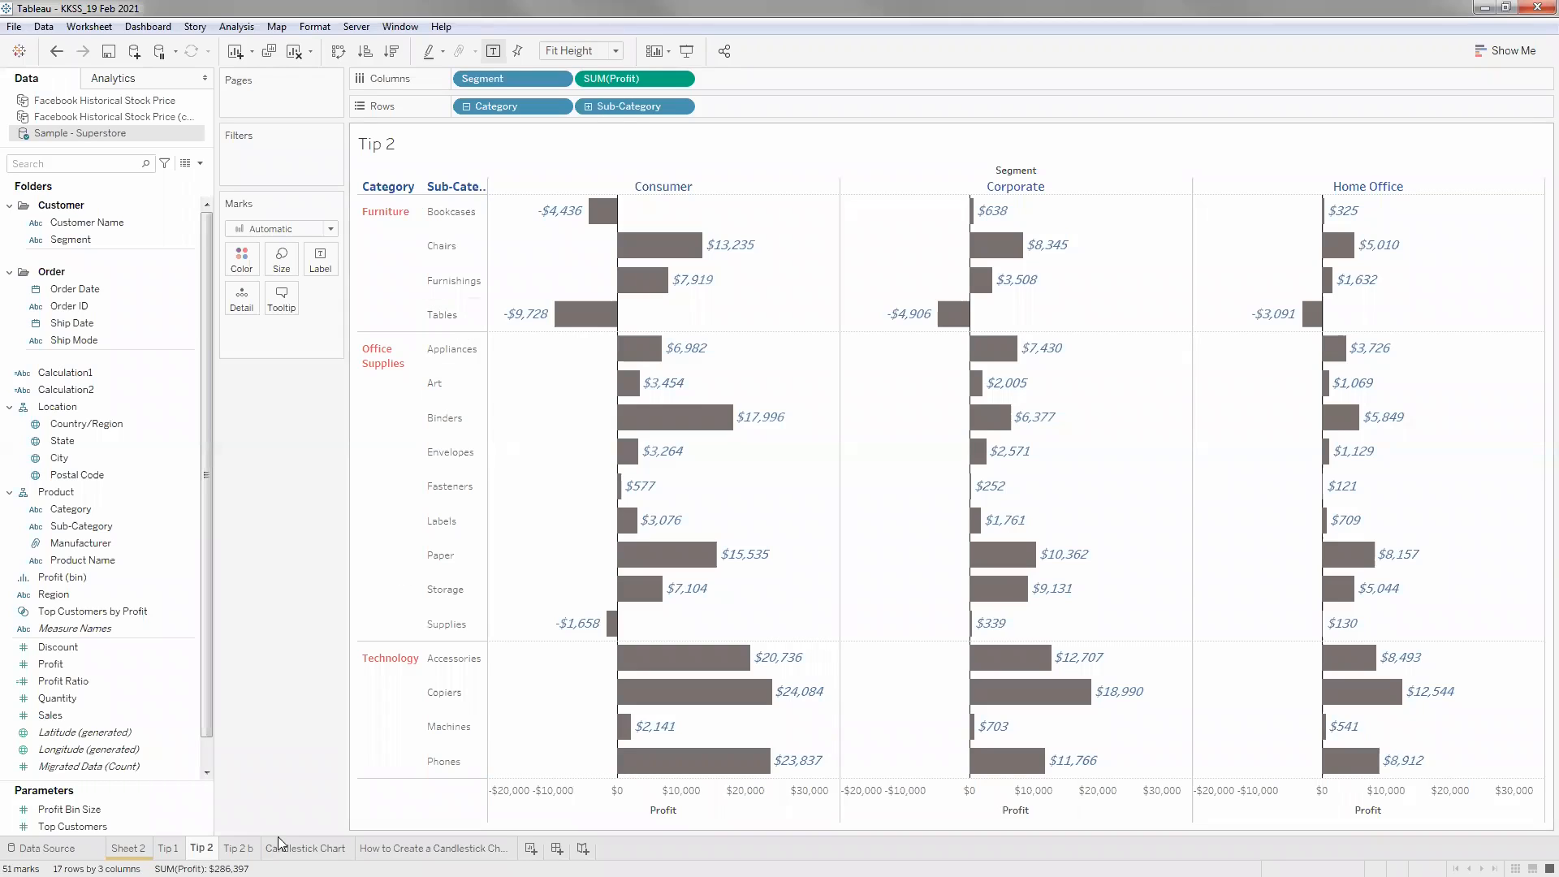
key(ctrl+Tab)
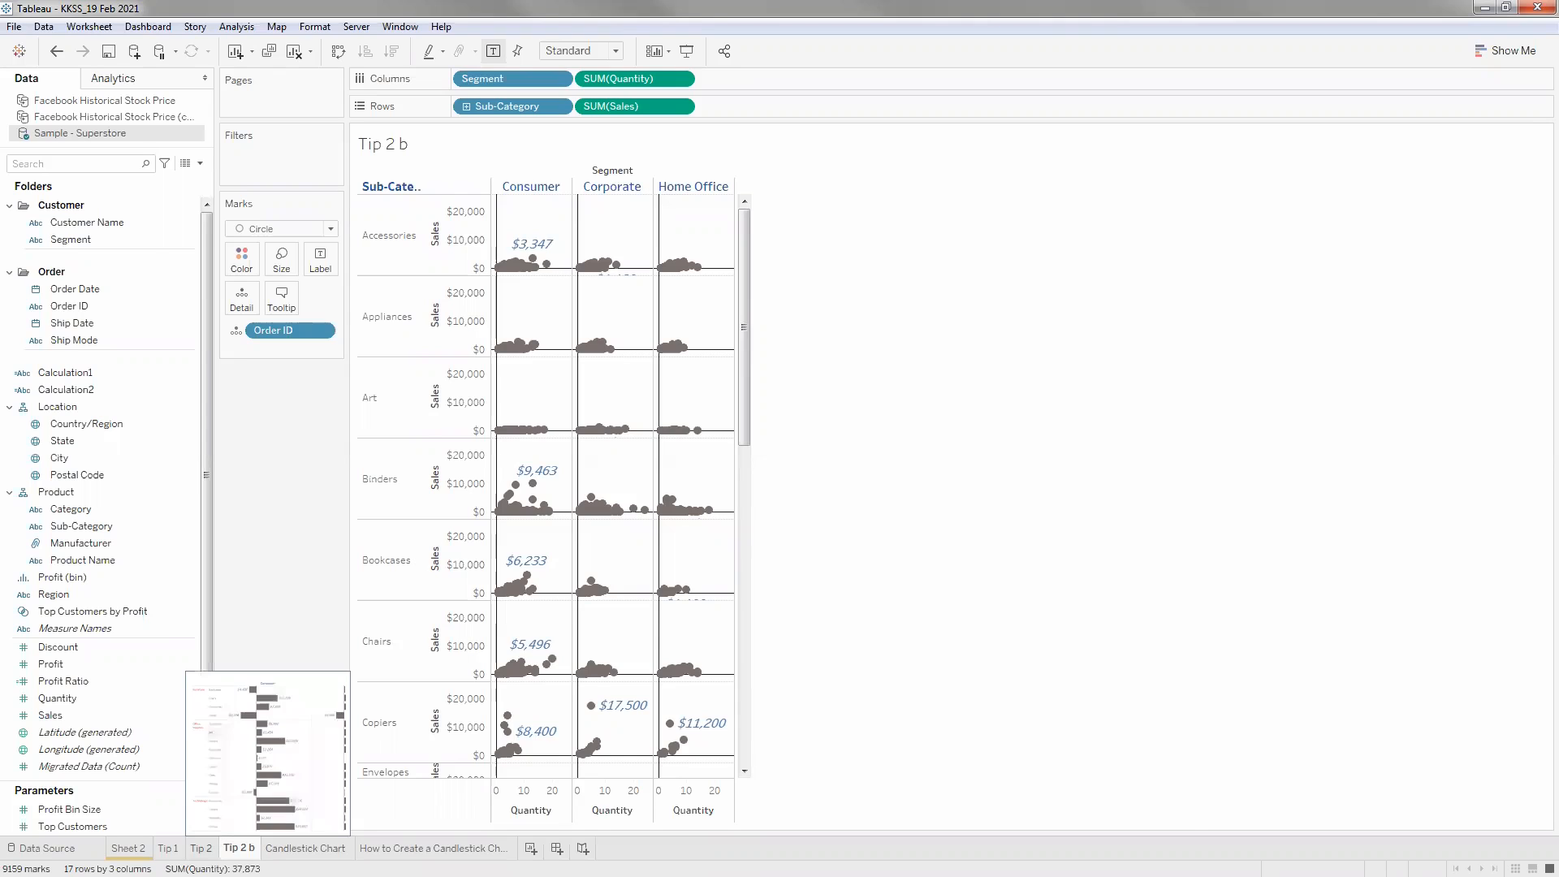
click(200, 848)
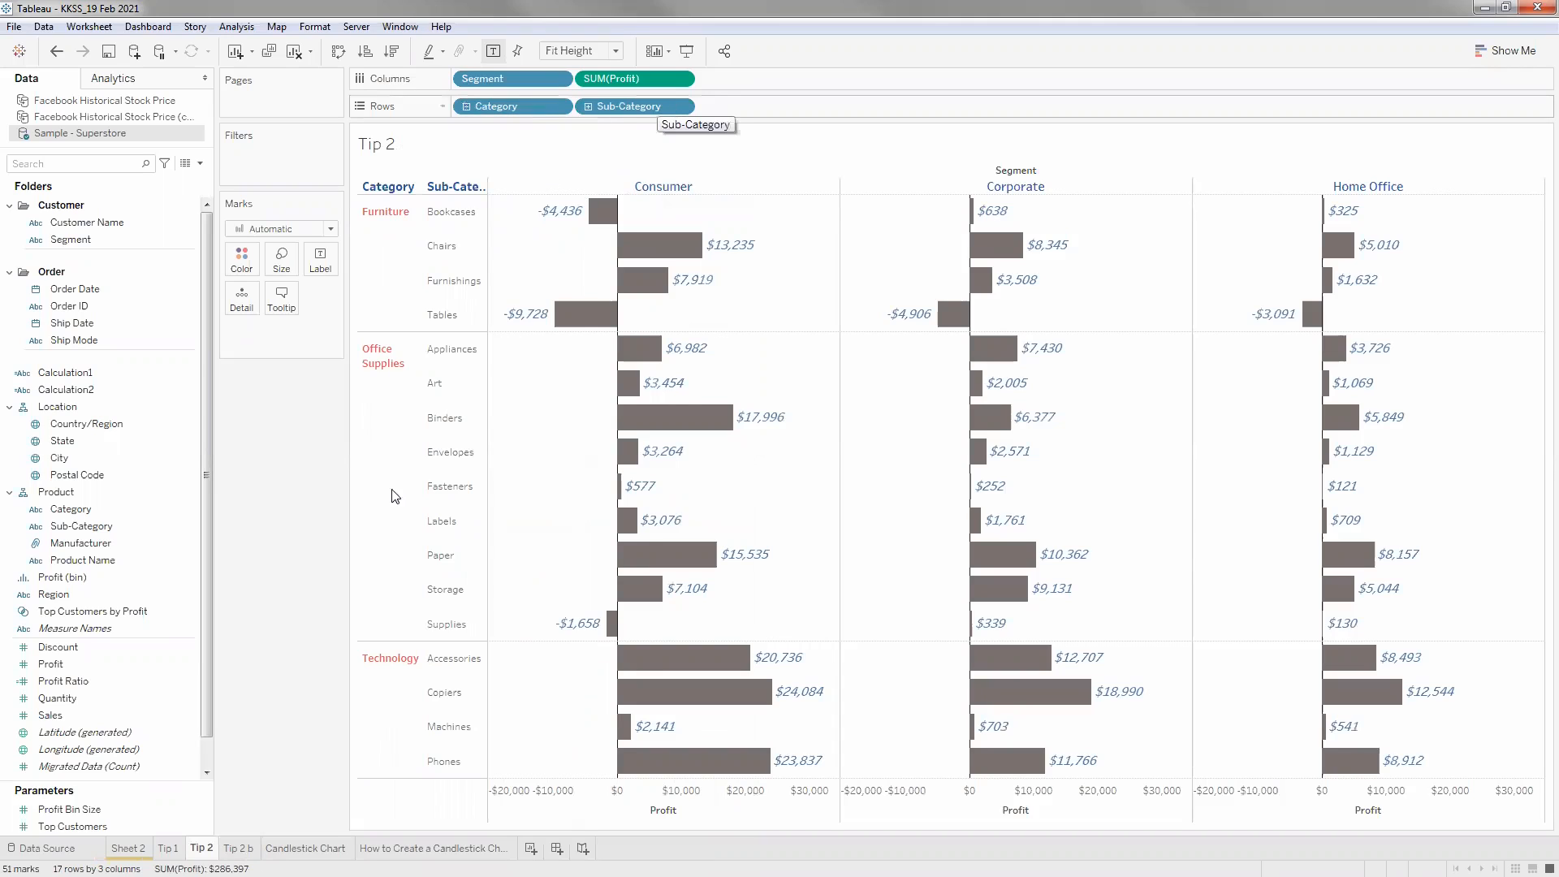
click(377, 372)
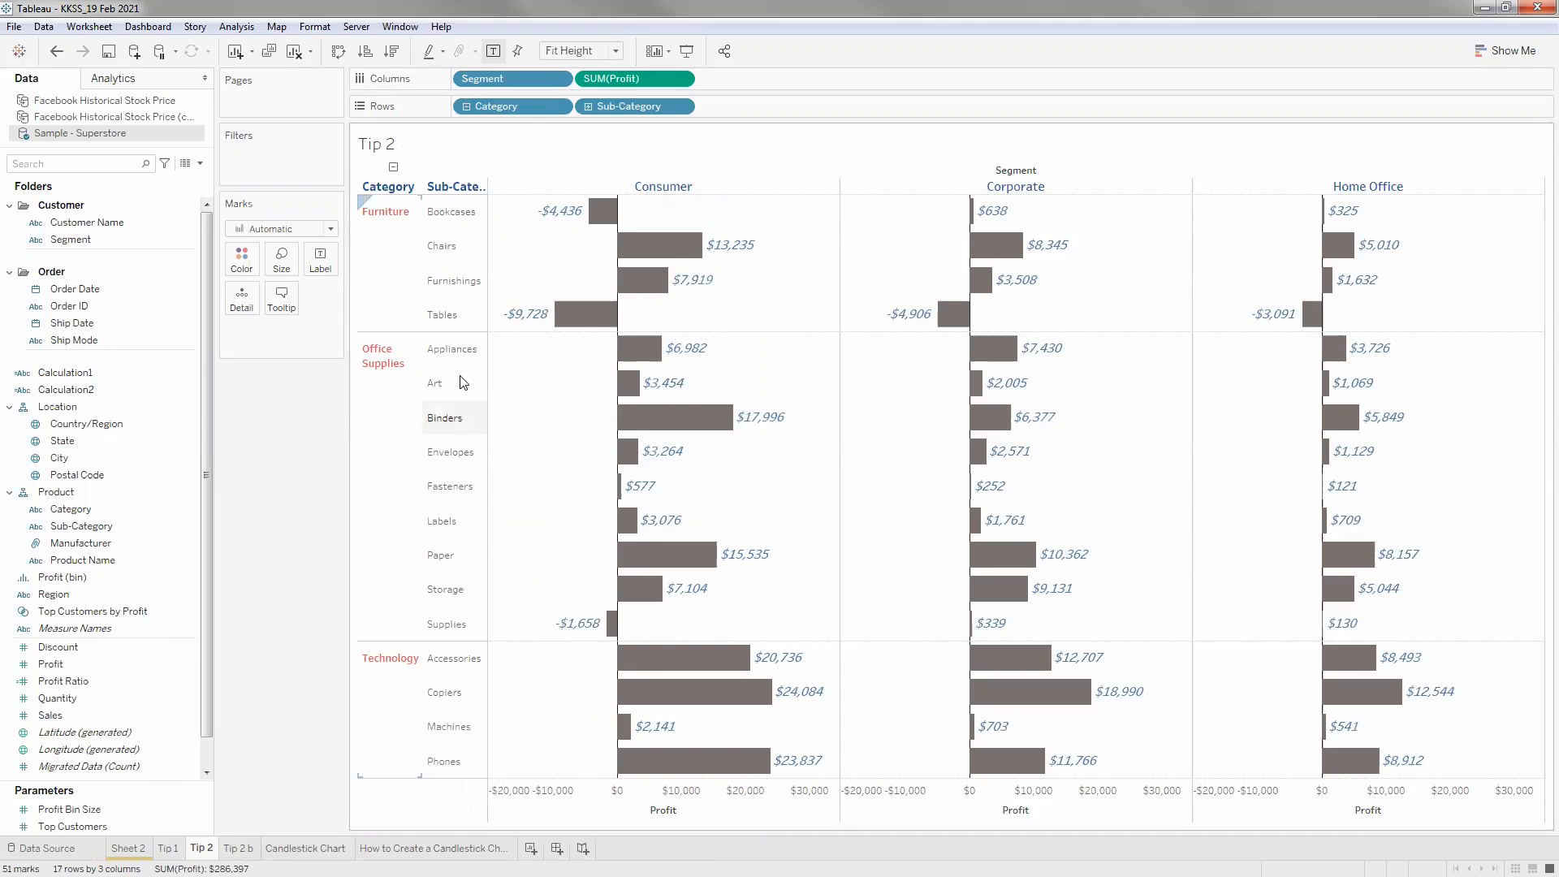
click(799, 348)
click(380, 388)
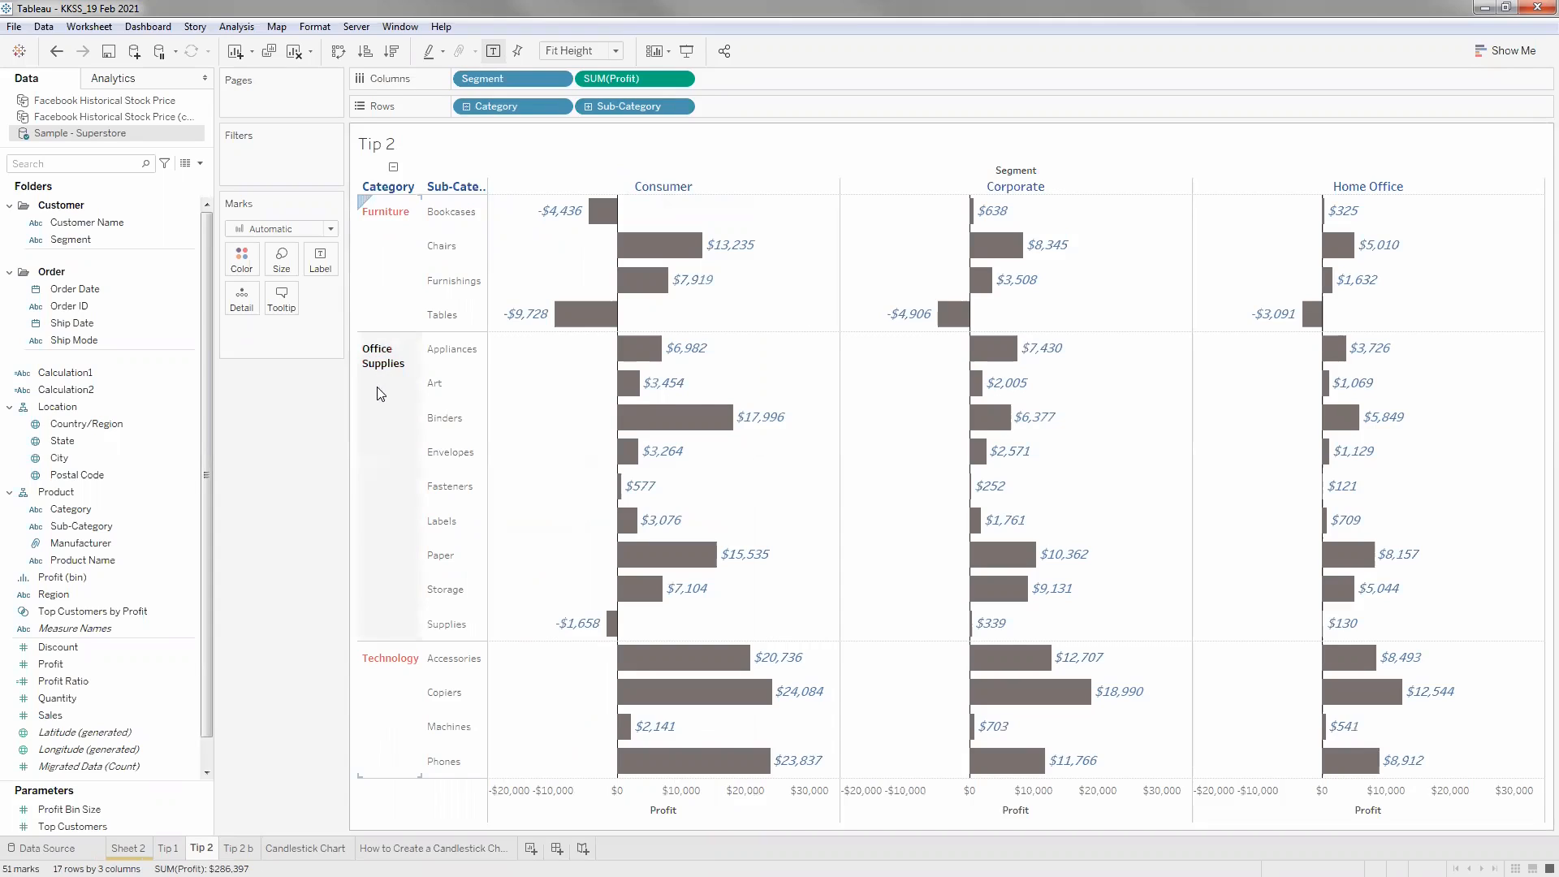
click(687, 401)
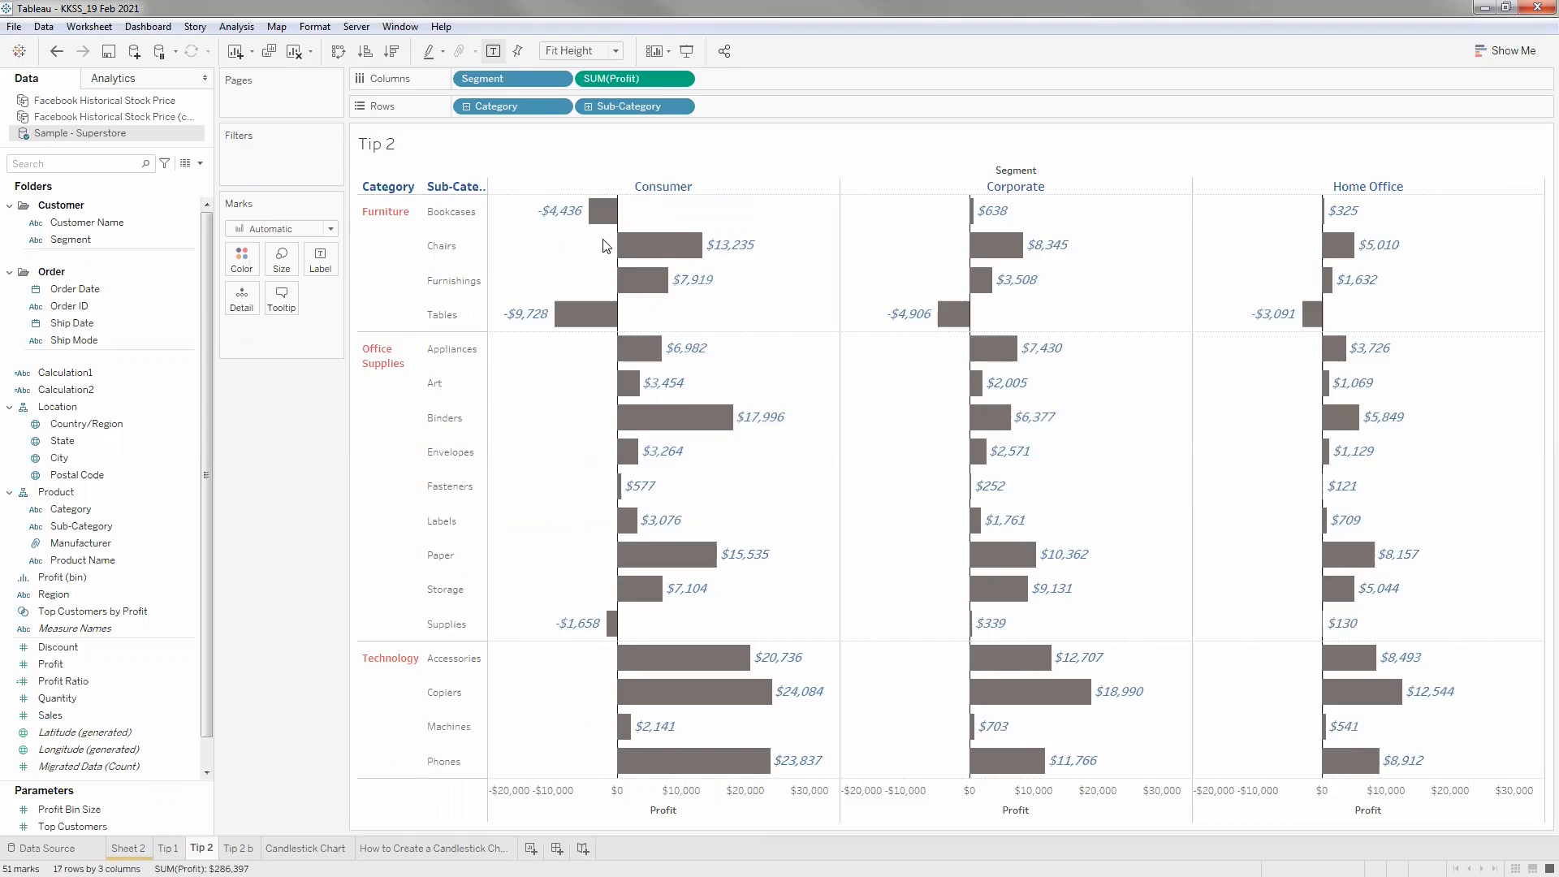
key(ctrl+Tab)
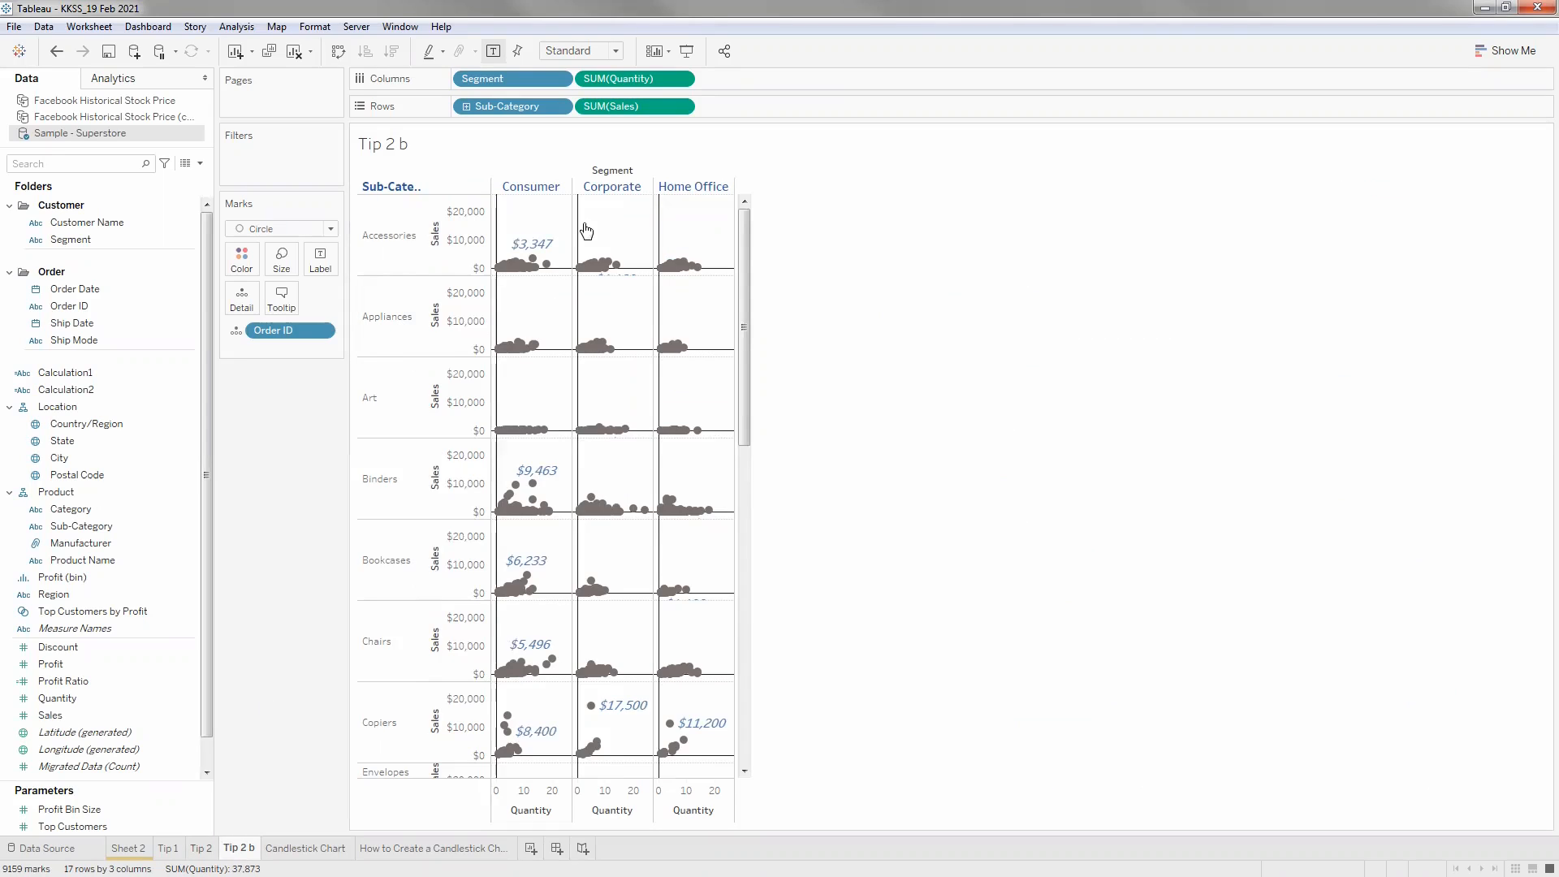
key(ctrl+shift+Tab)
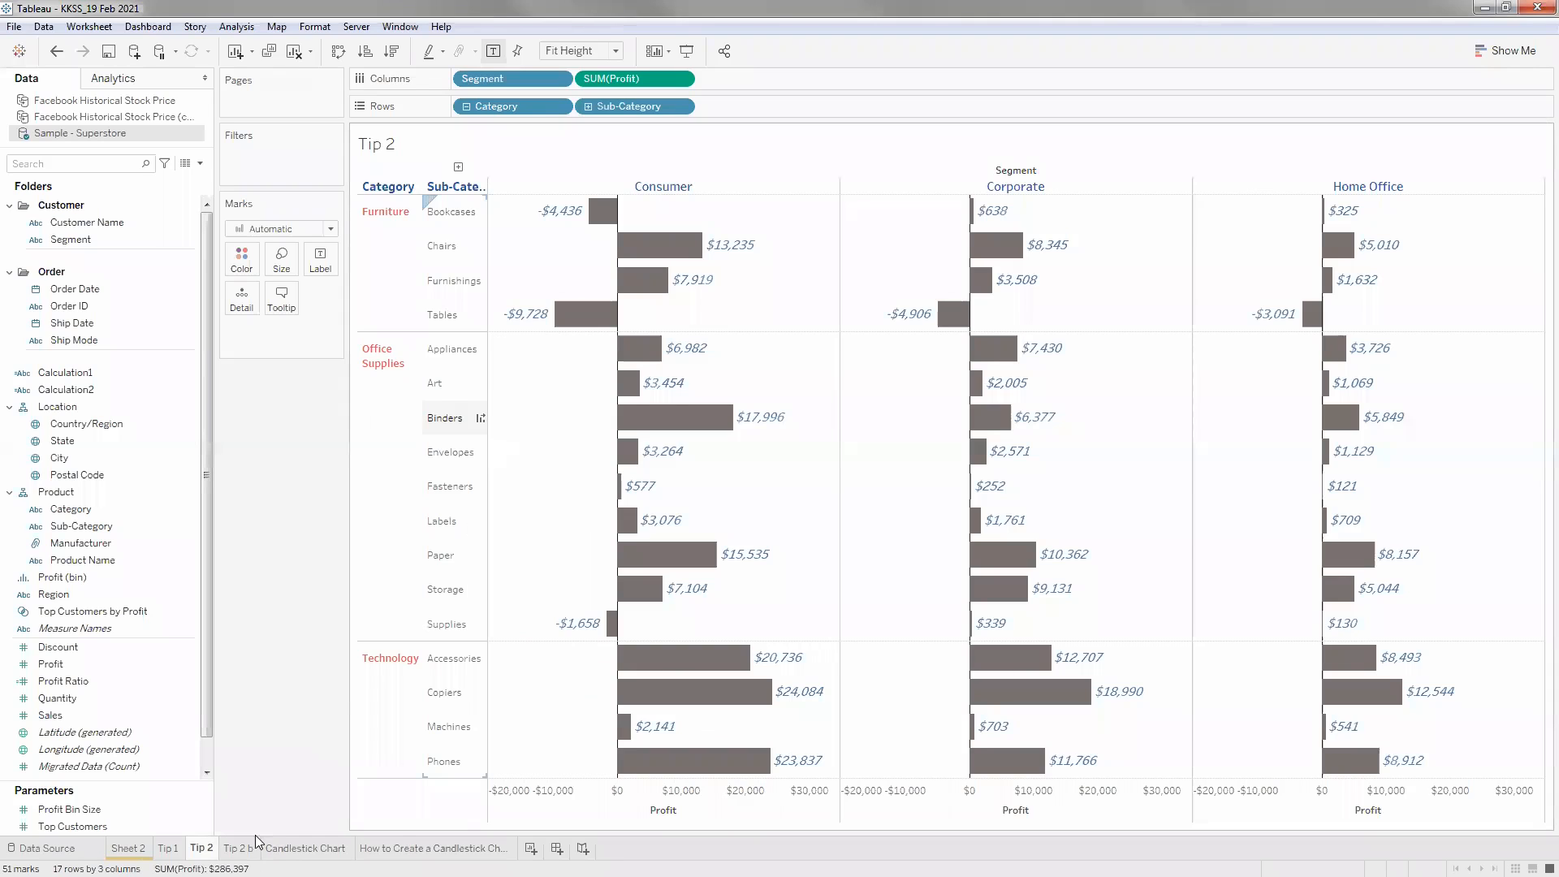
key(ctrl+Tab)
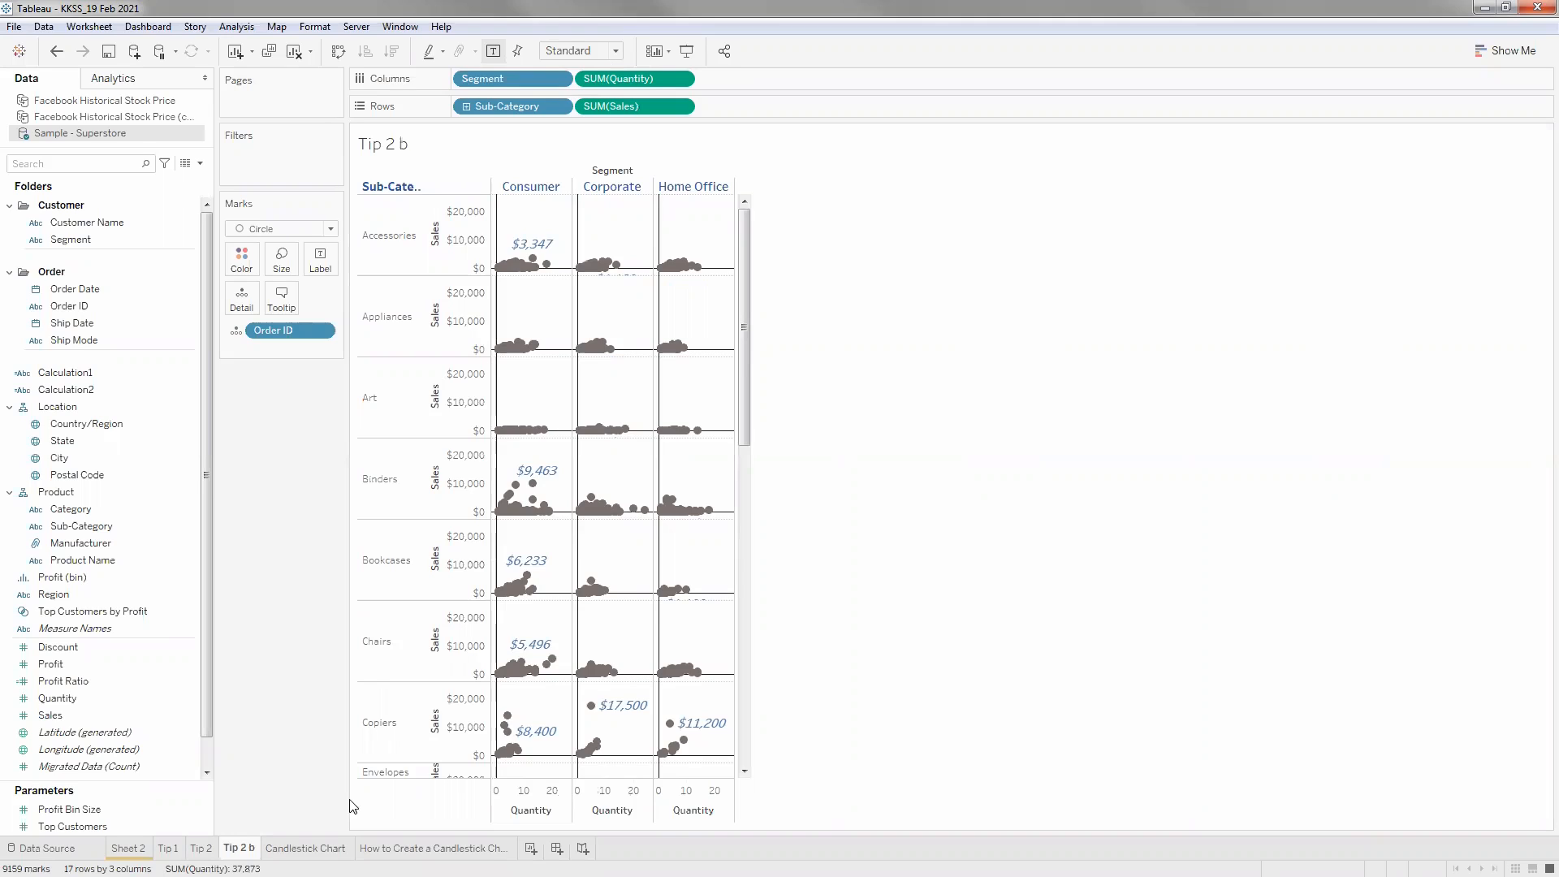
click(201, 848)
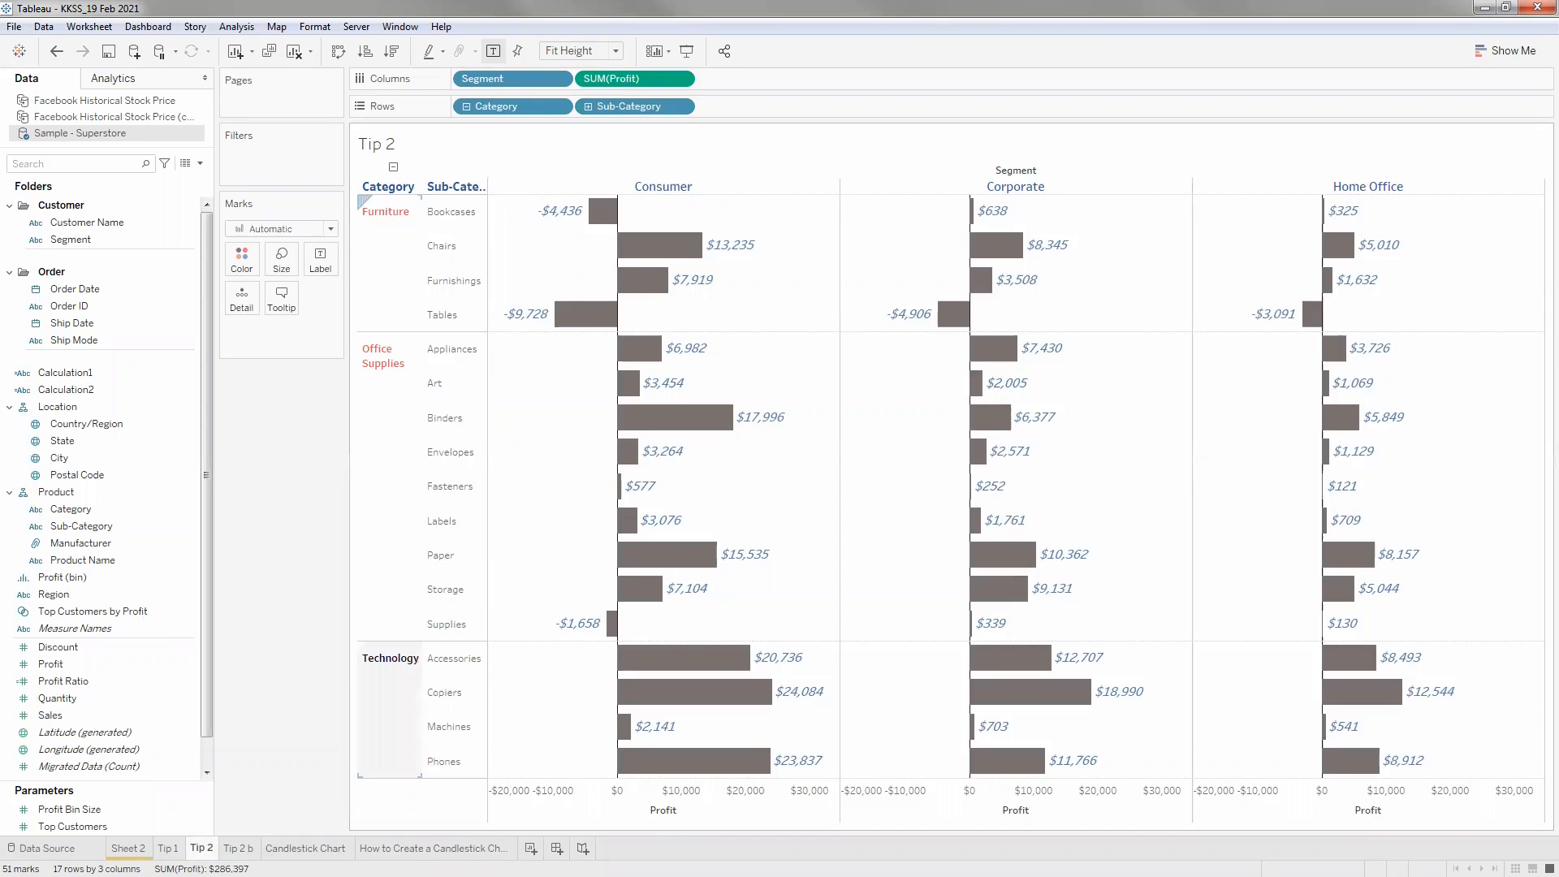
View the two candlestick chart sheets and return to the Tip 2 b sheet.
click(433, 848)
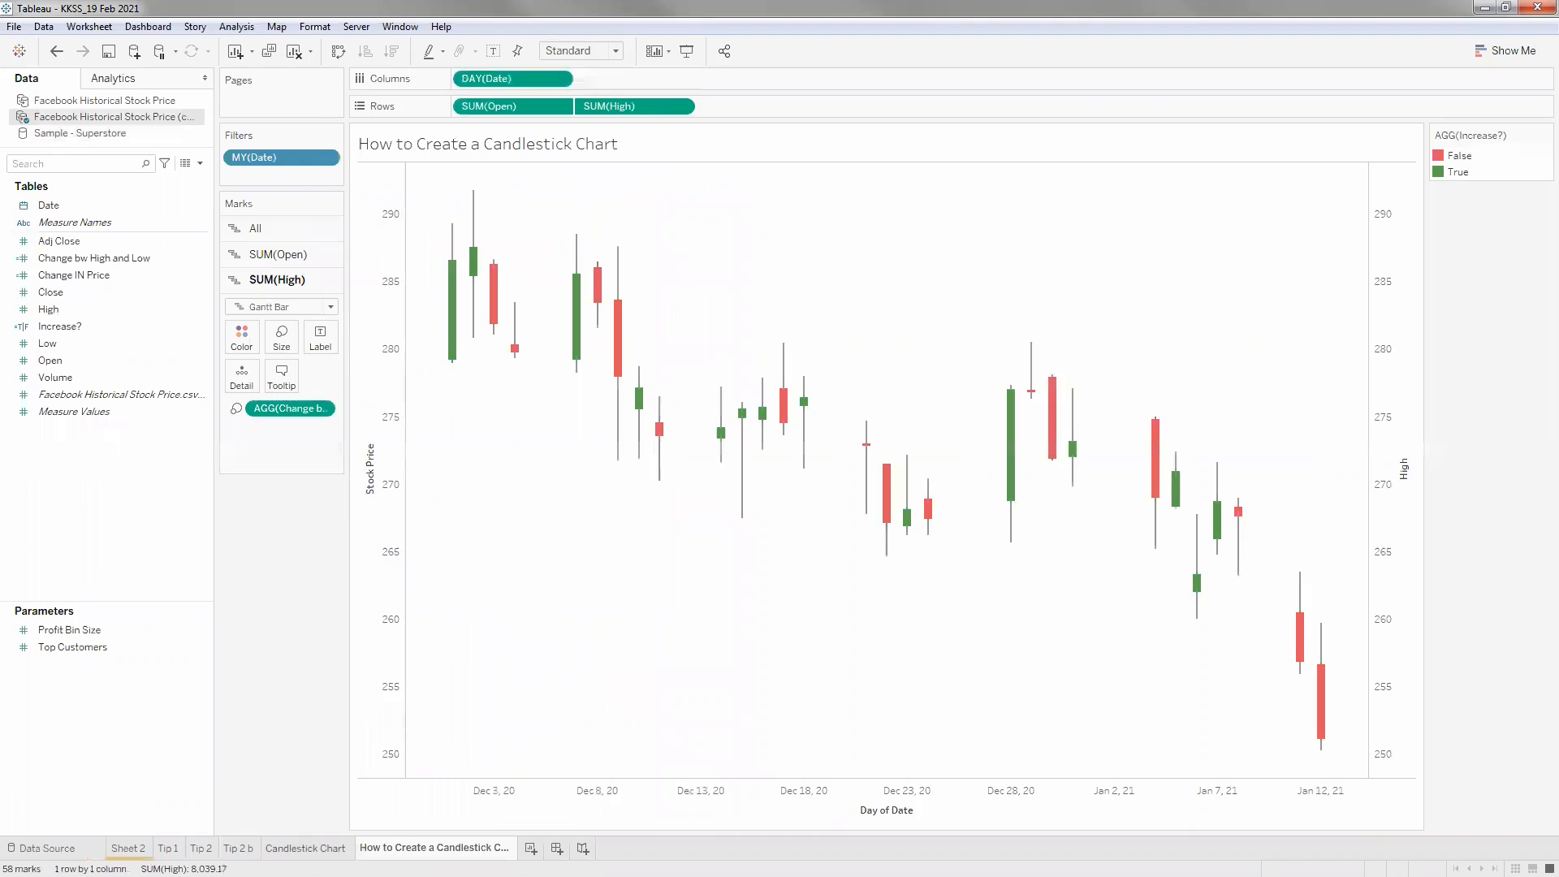
click(345, 846)
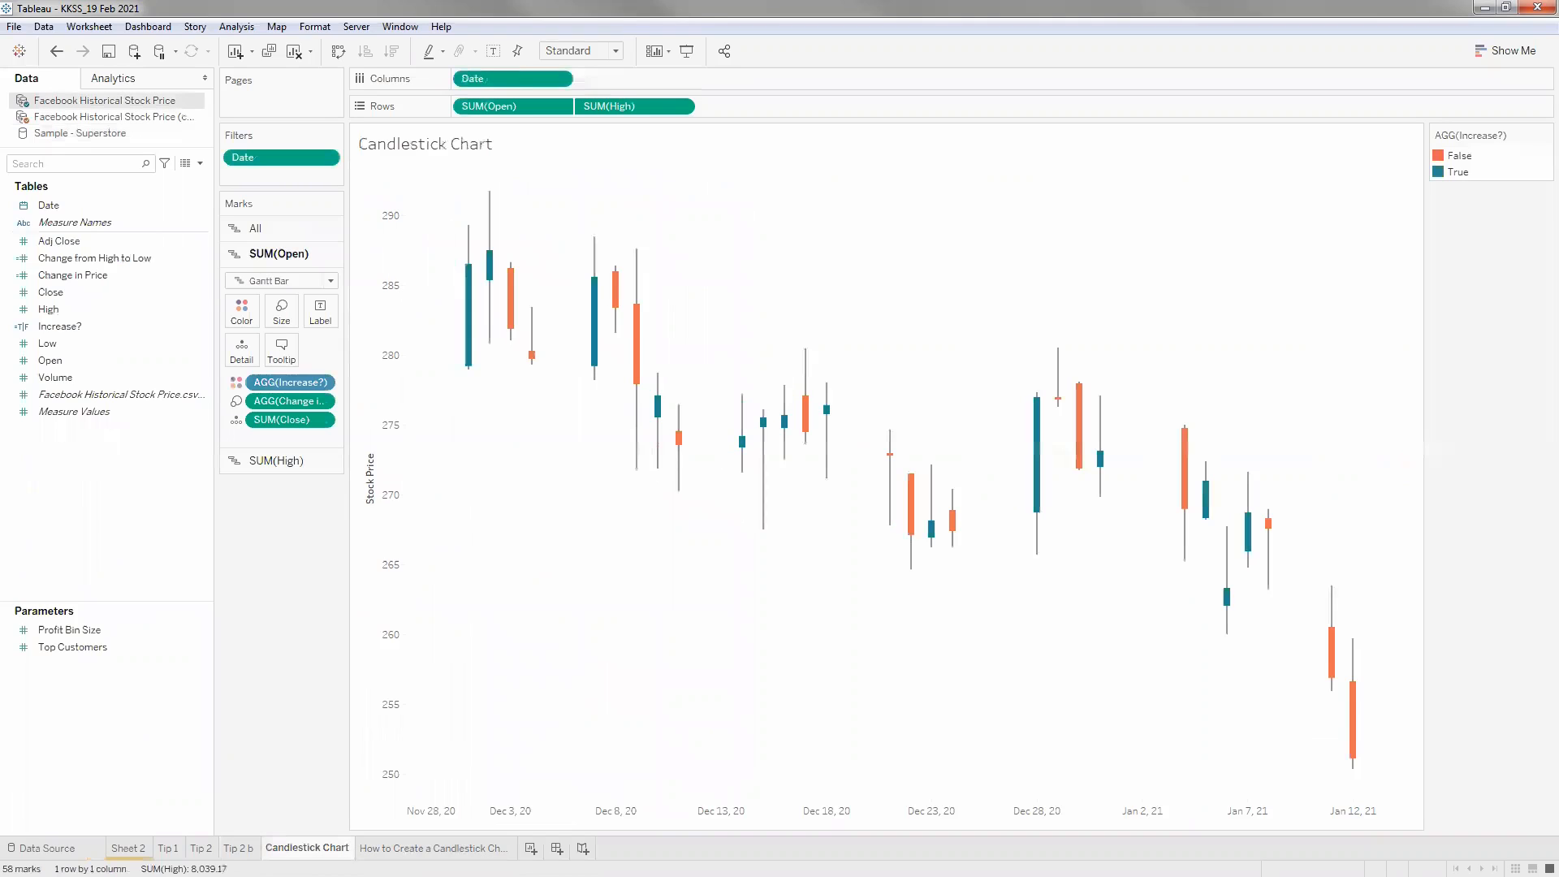
click(253, 848)
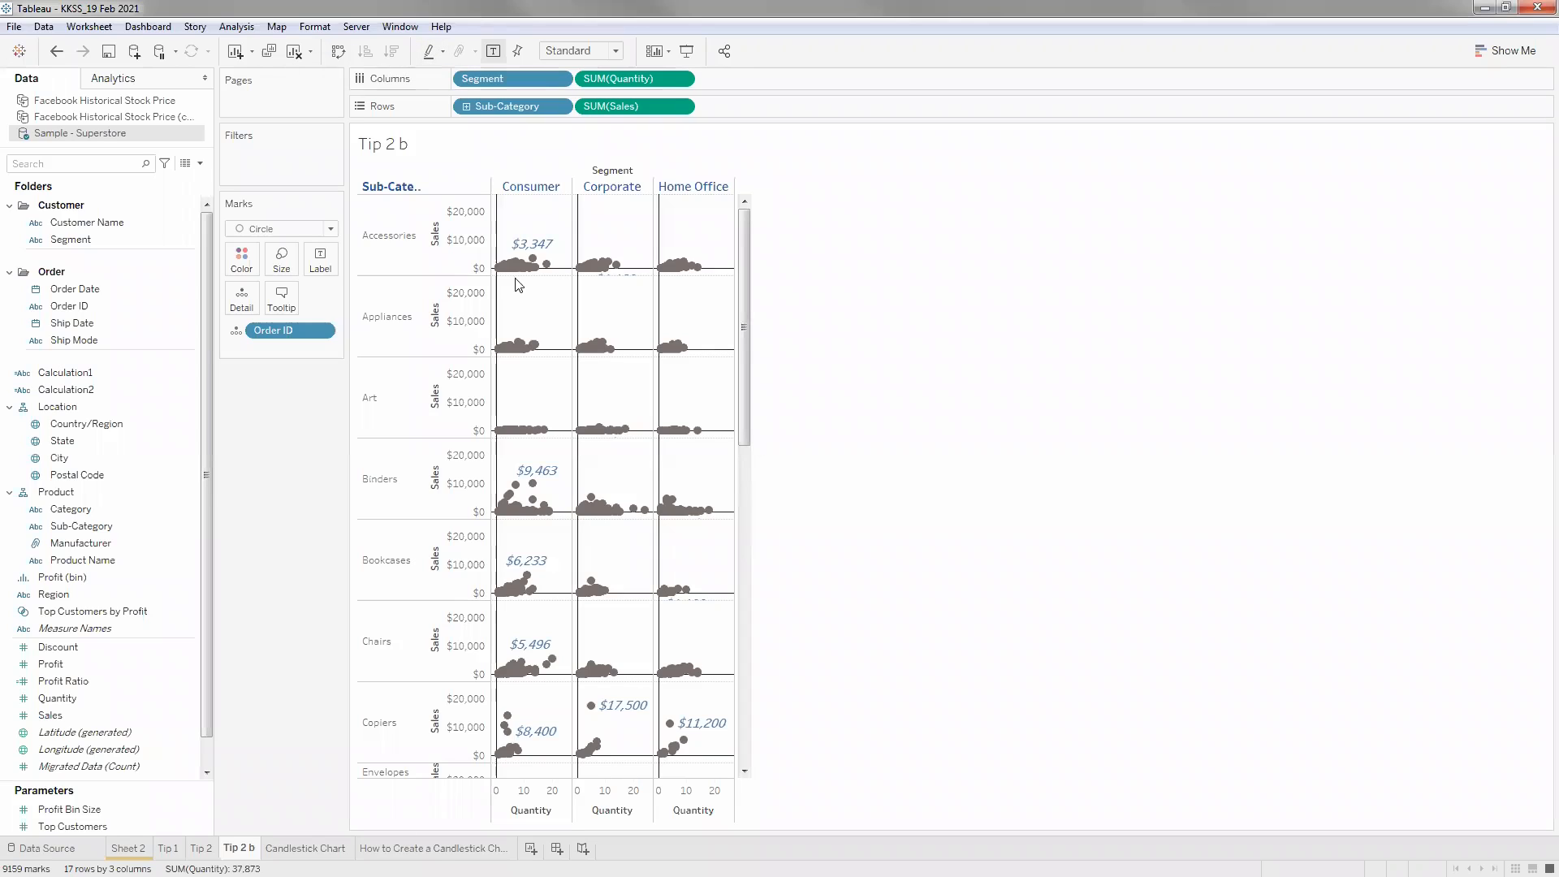
Create a new worksheet and add Order Date to the columns as discrete months.
click(531, 848)
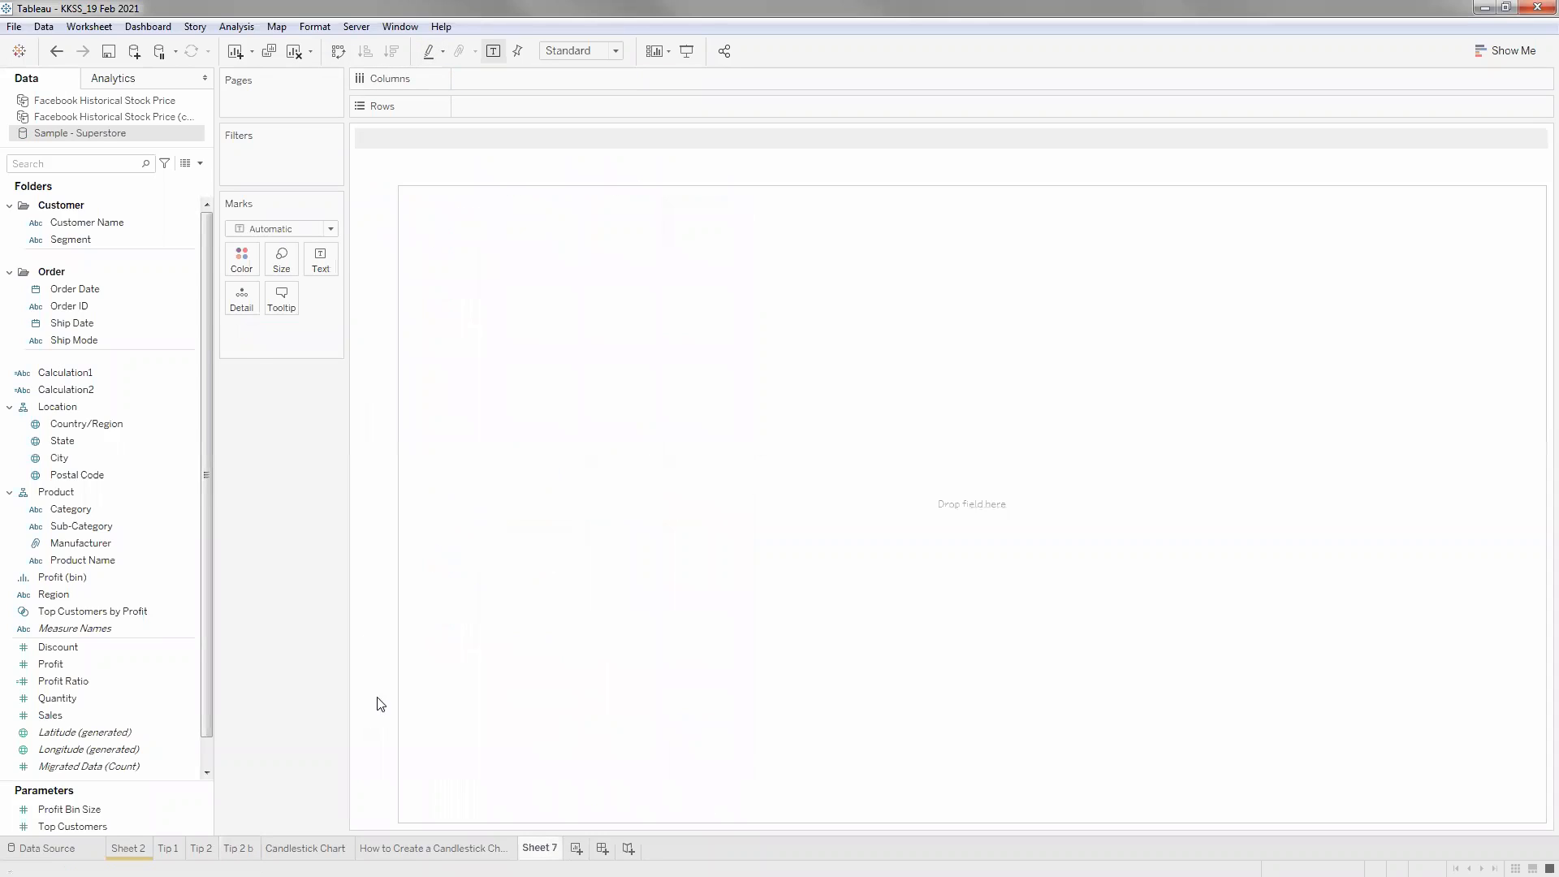
click(94, 291)
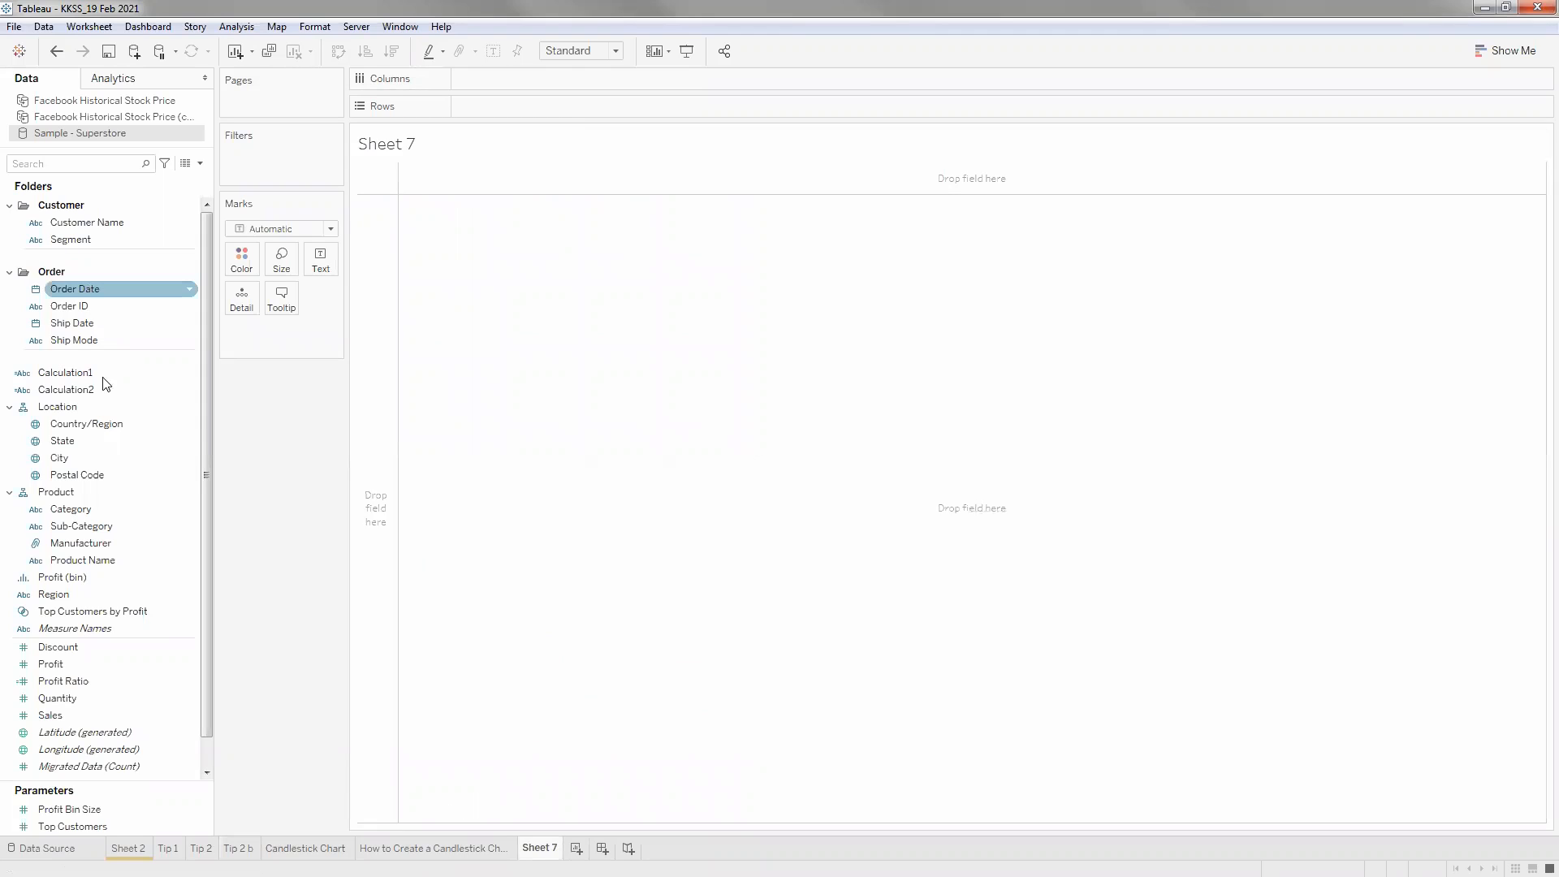
click(100, 426)
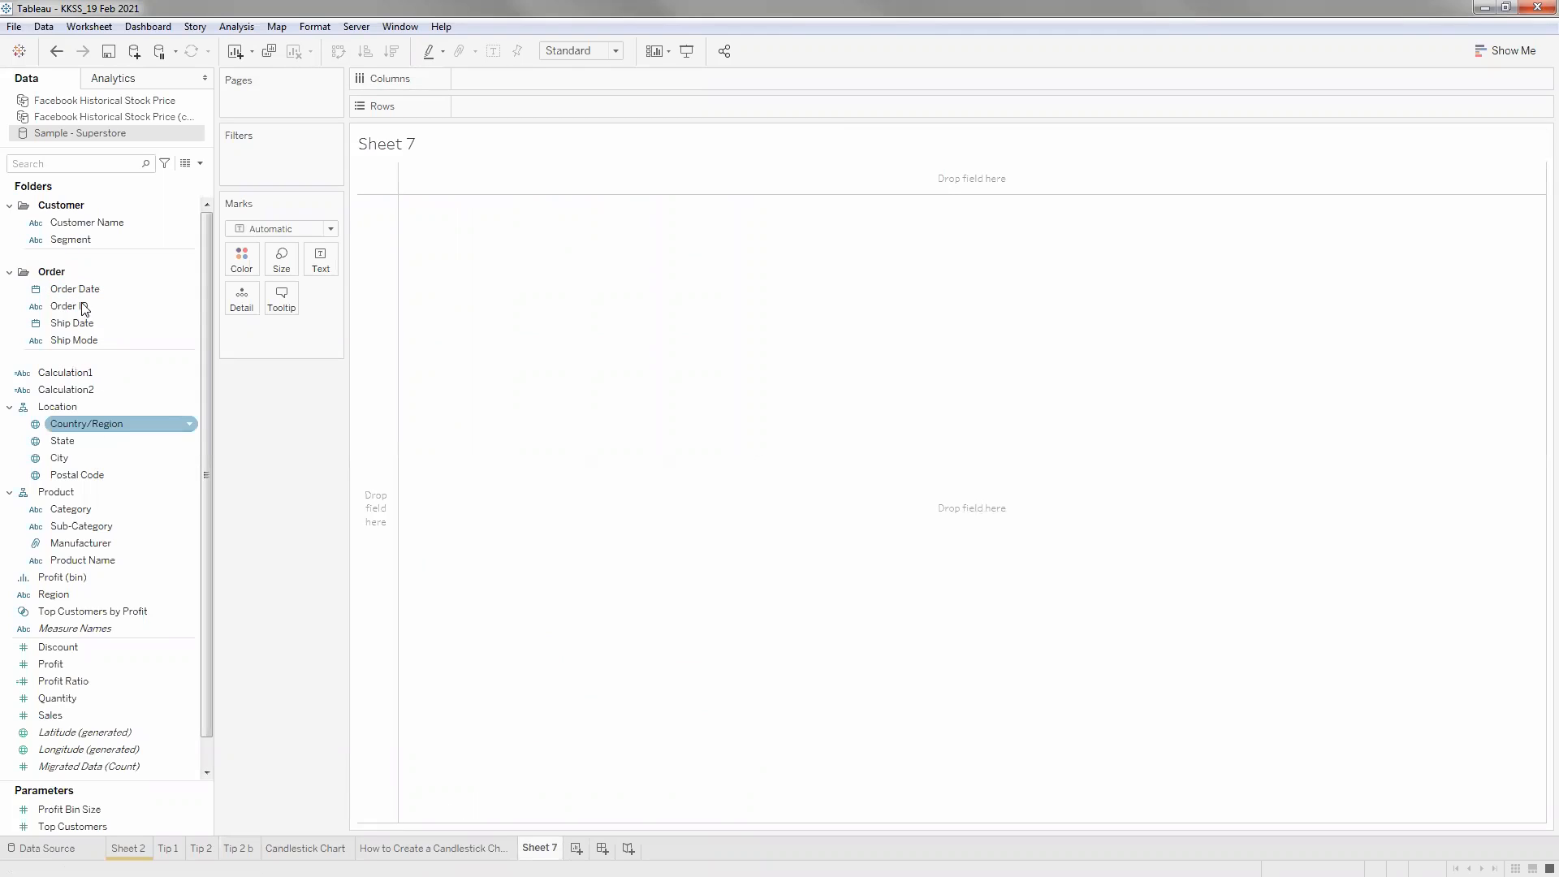
drag(75, 289, 549, 84)
click(558, 78)
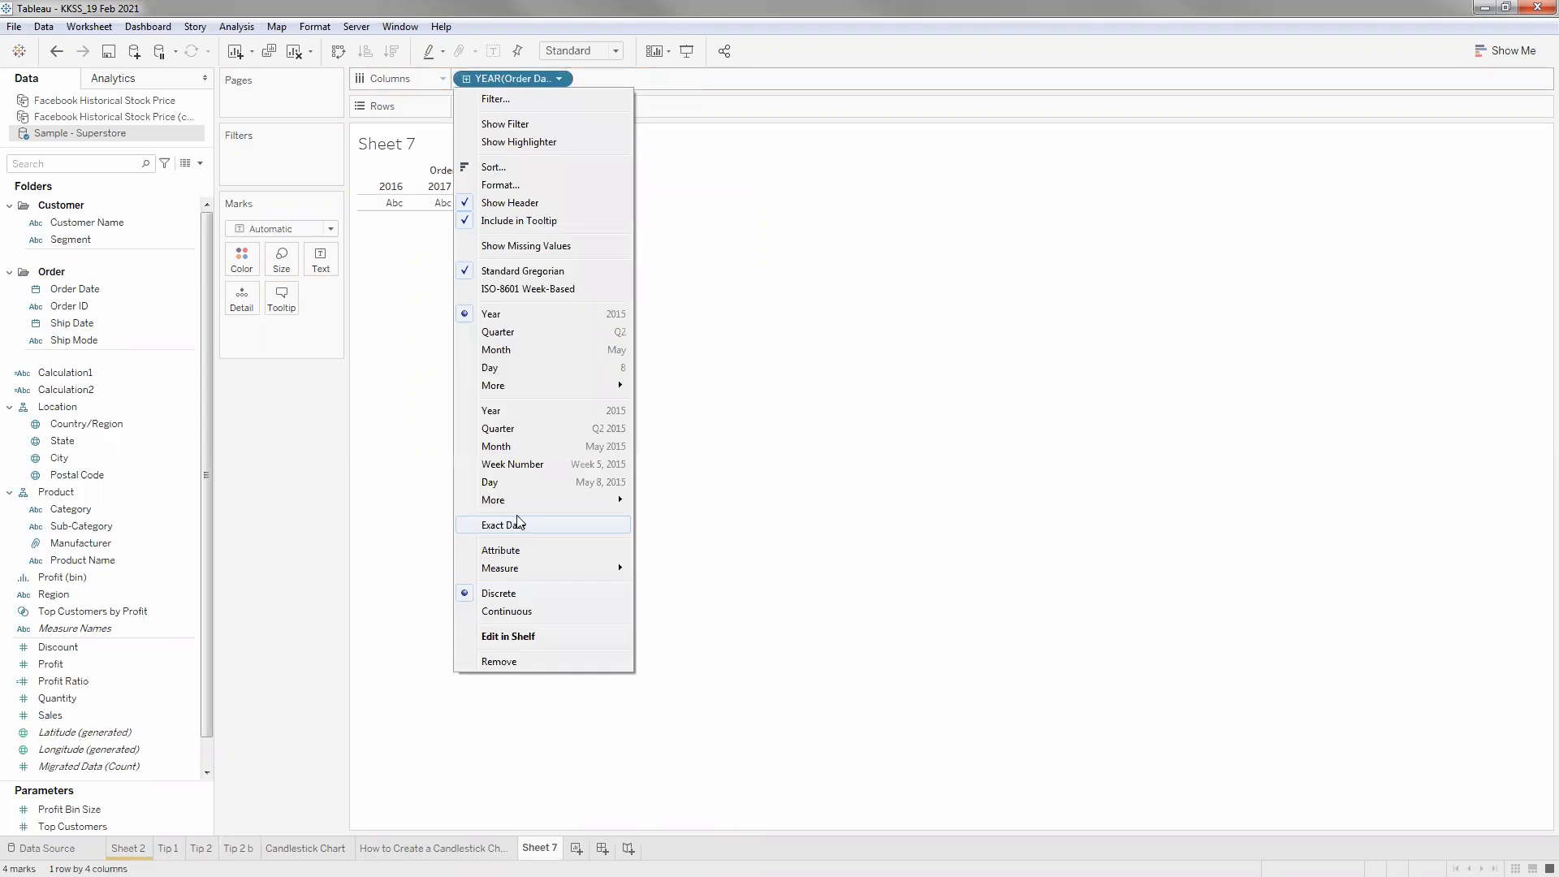
click(513, 349)
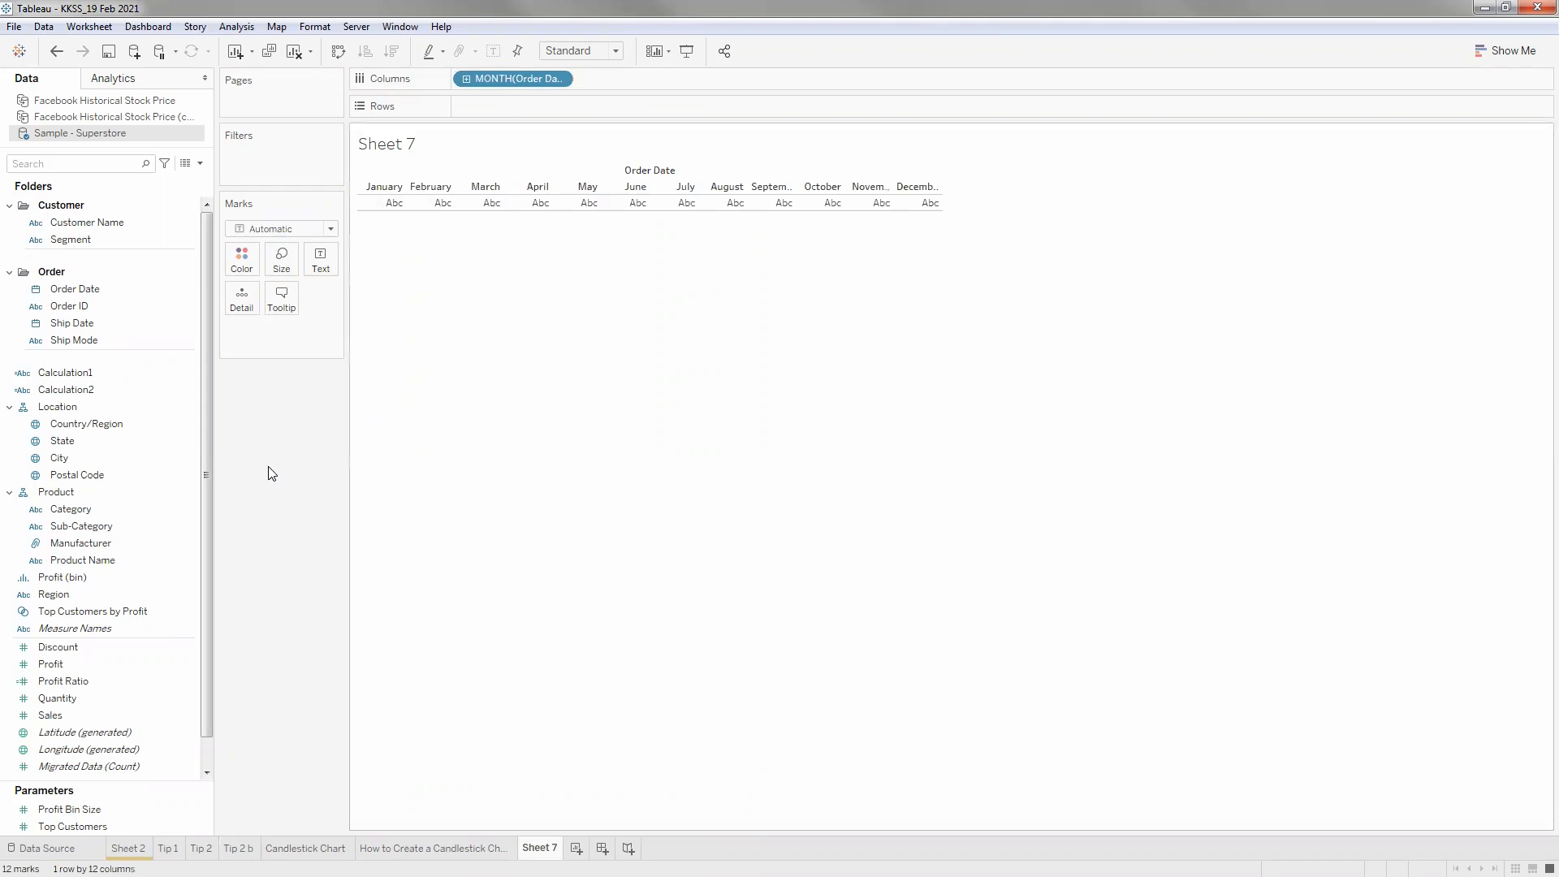
Add Sales to the rows of Sheet 7 to plot monthly sales as a line chart.
click(76, 372)
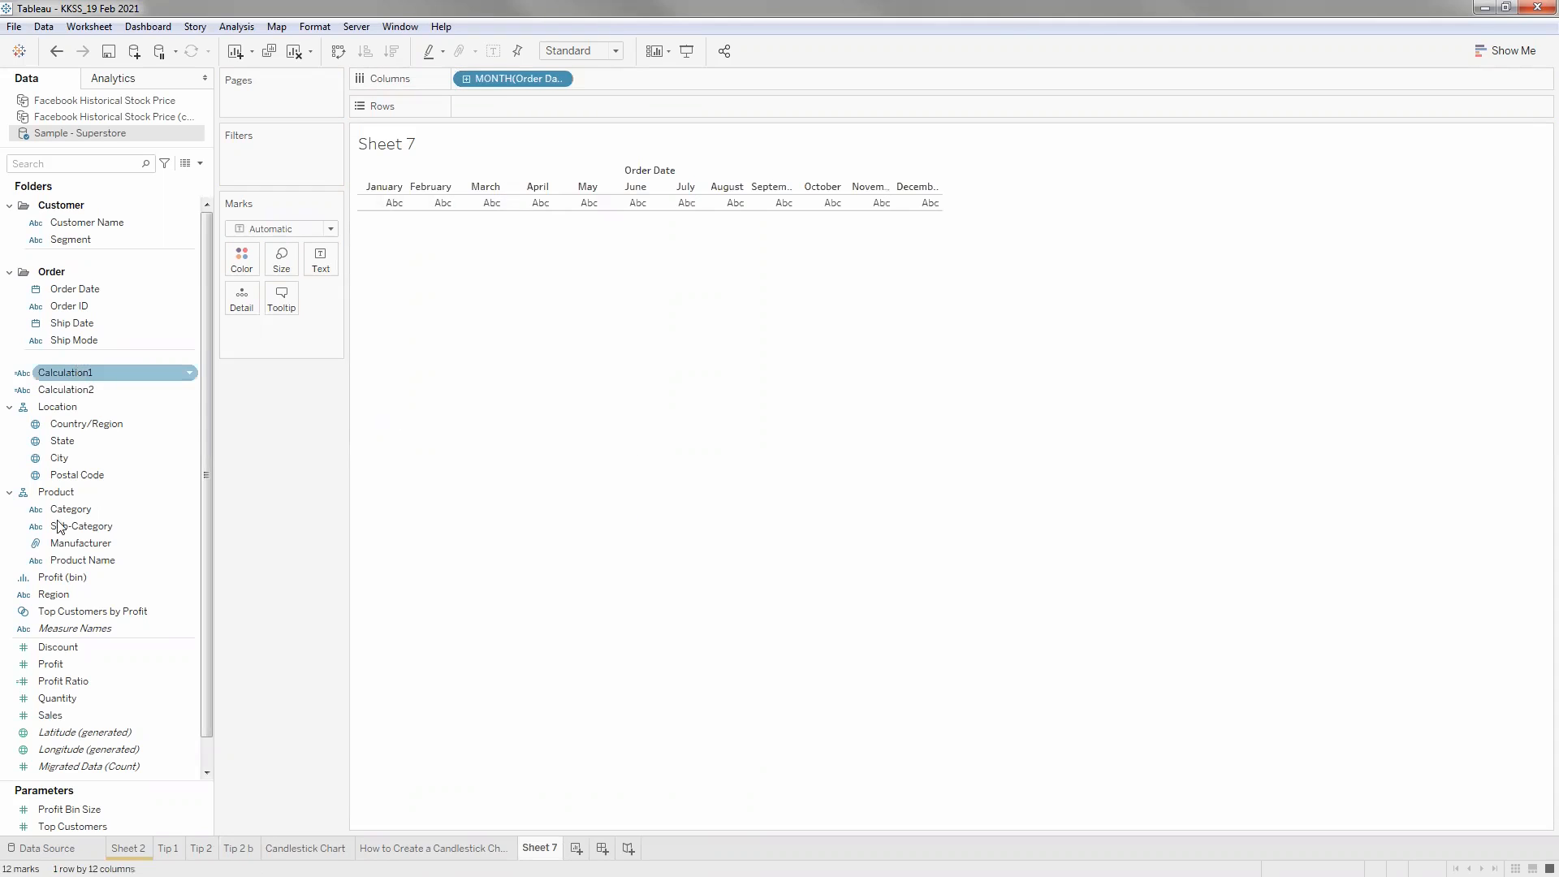
click(72, 561)
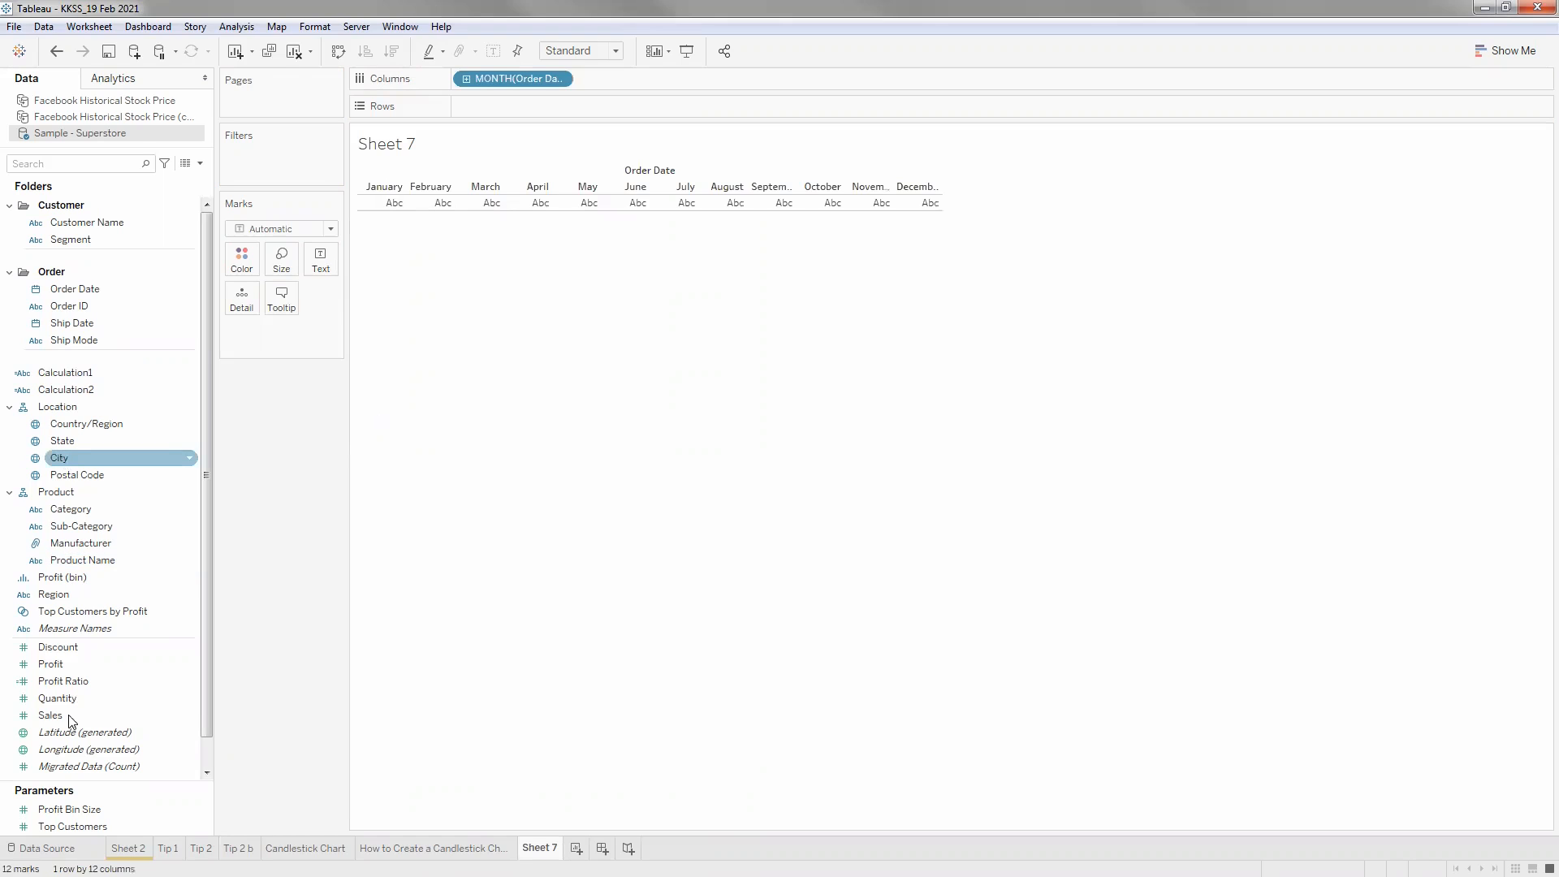
drag(71, 716, 154, 633)
drag(484, 104, 484, 106)
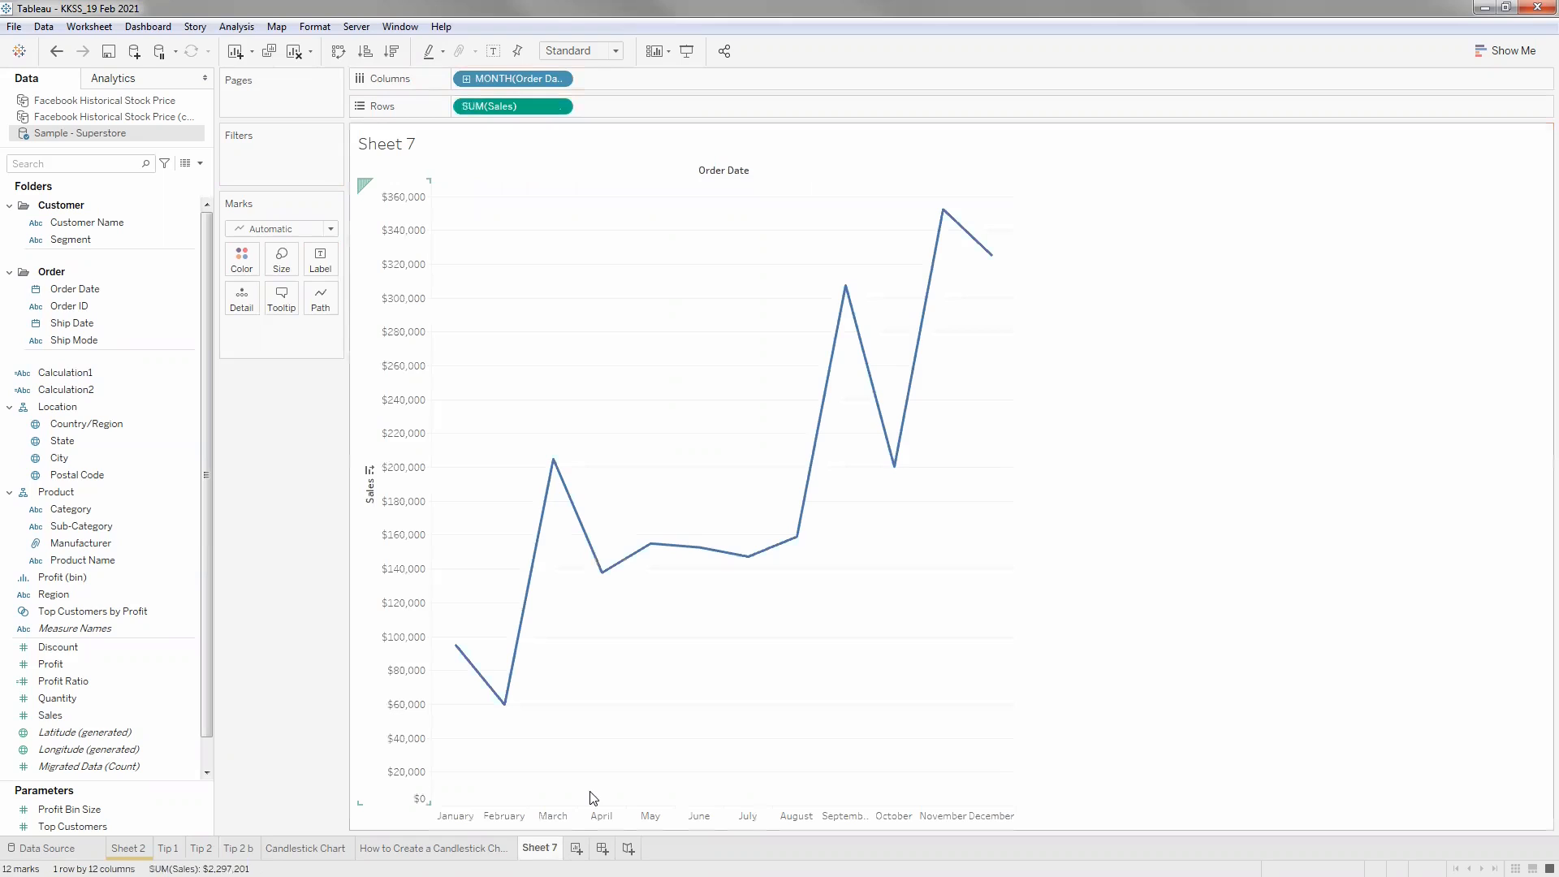
Duplicate Sheet 7 and, in the copy, add Profit as a dual axis synchronized with the Sales axis.
right_click(538, 848)
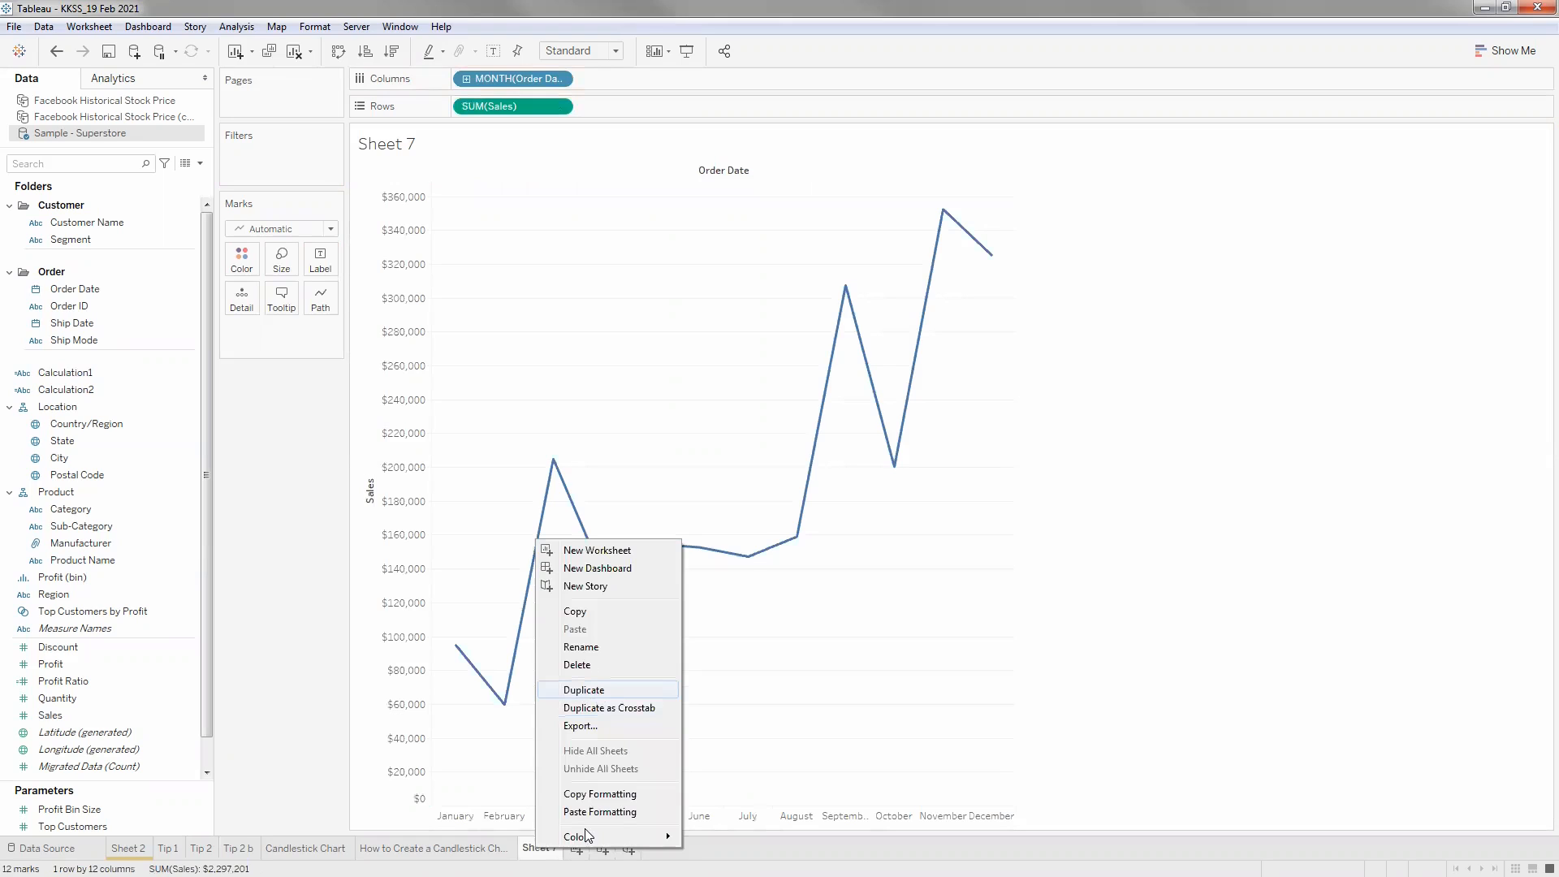
click(584, 689)
drag(77, 682, 684, 112)
click(680, 106)
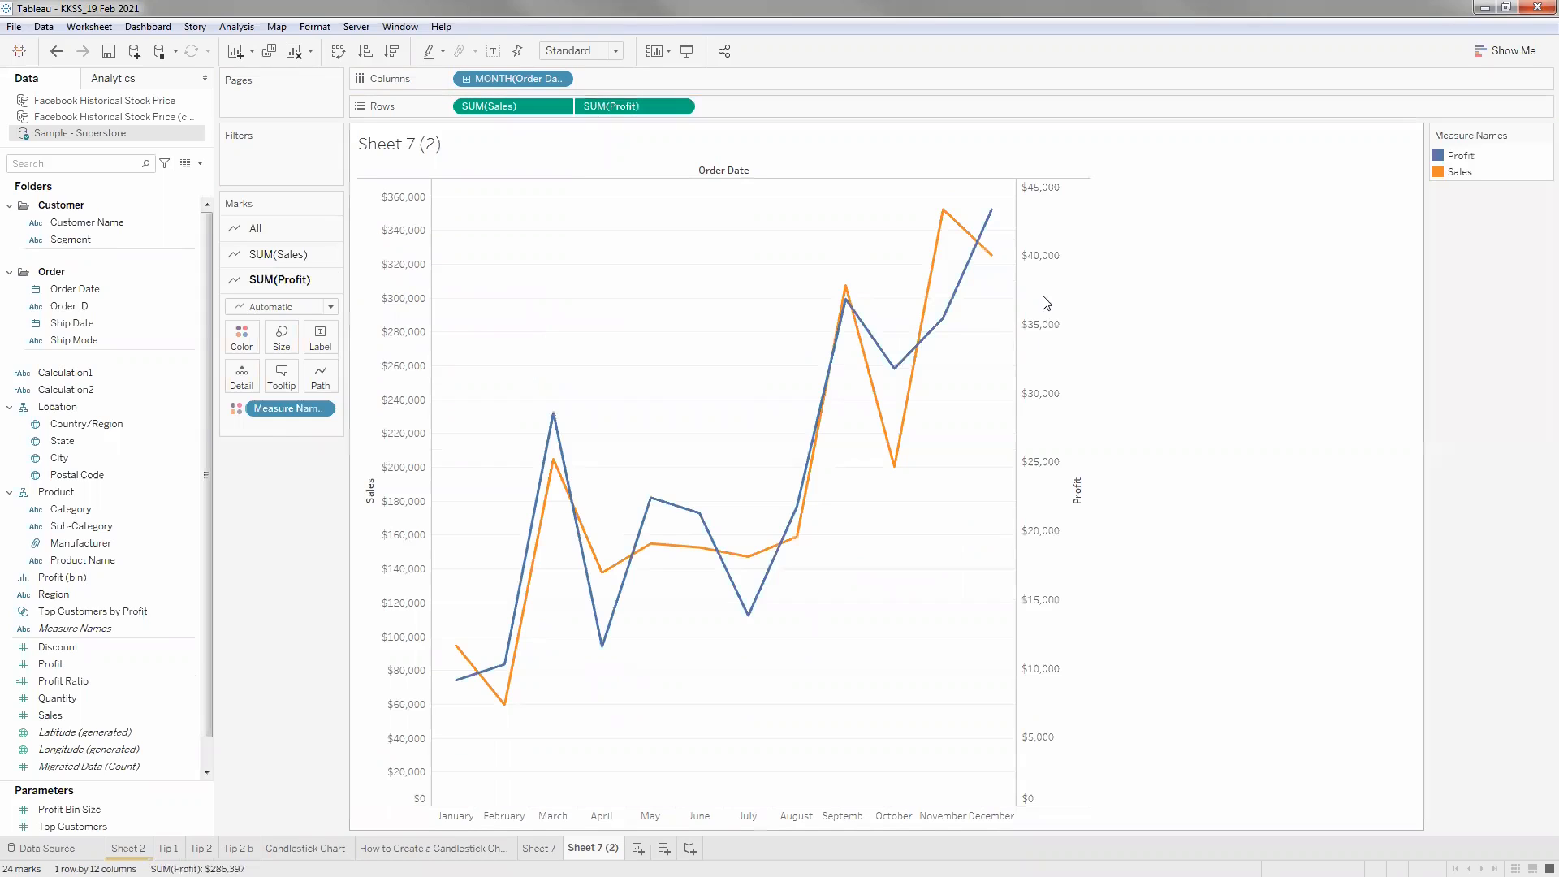
right_click(1044, 297)
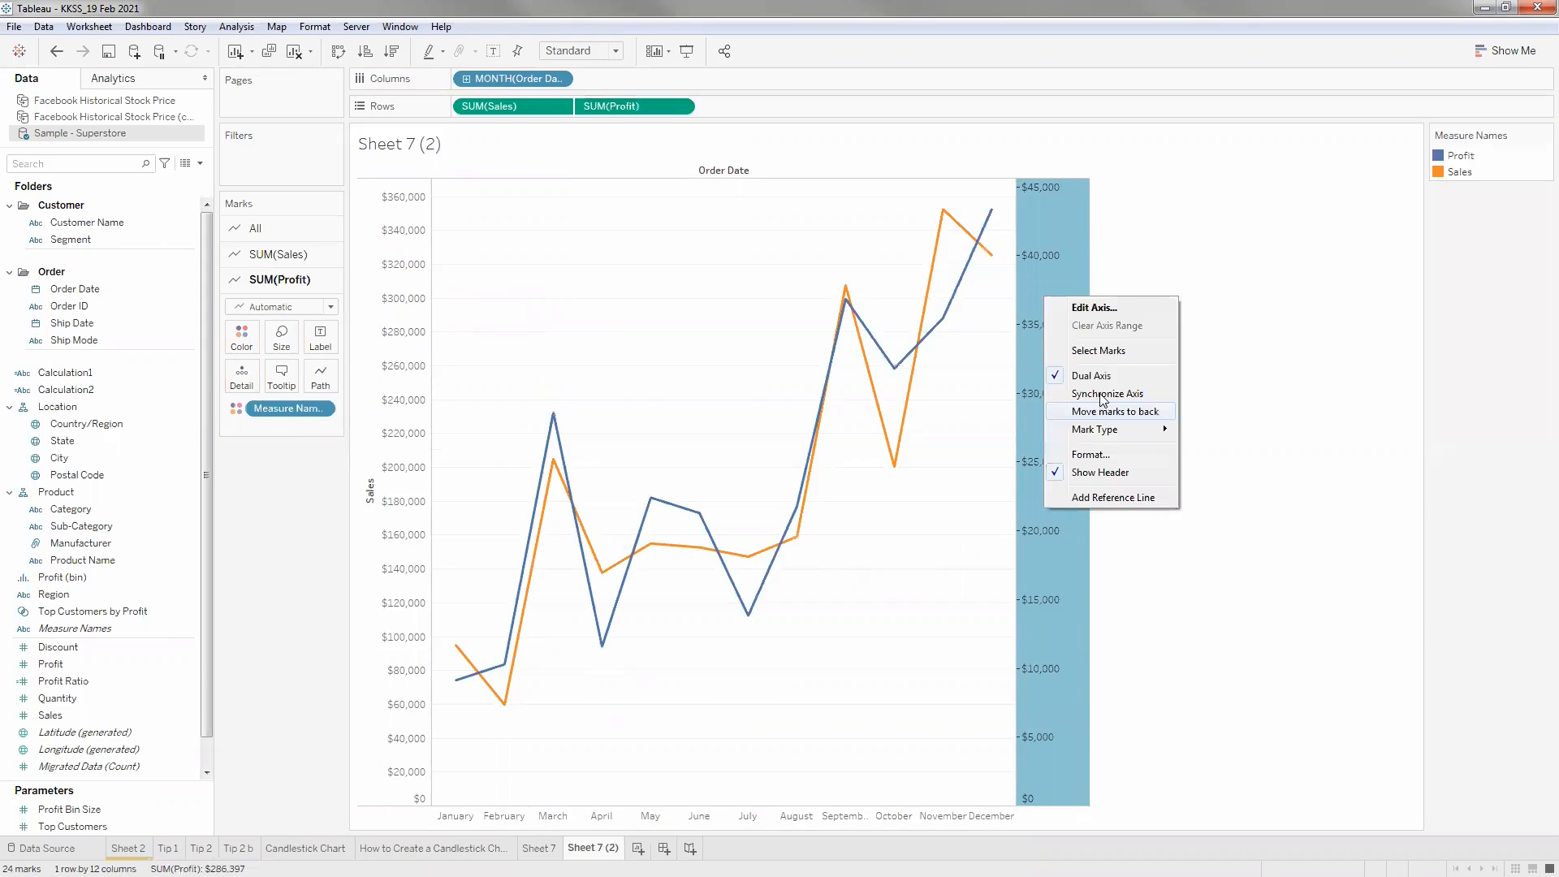
click(1103, 397)
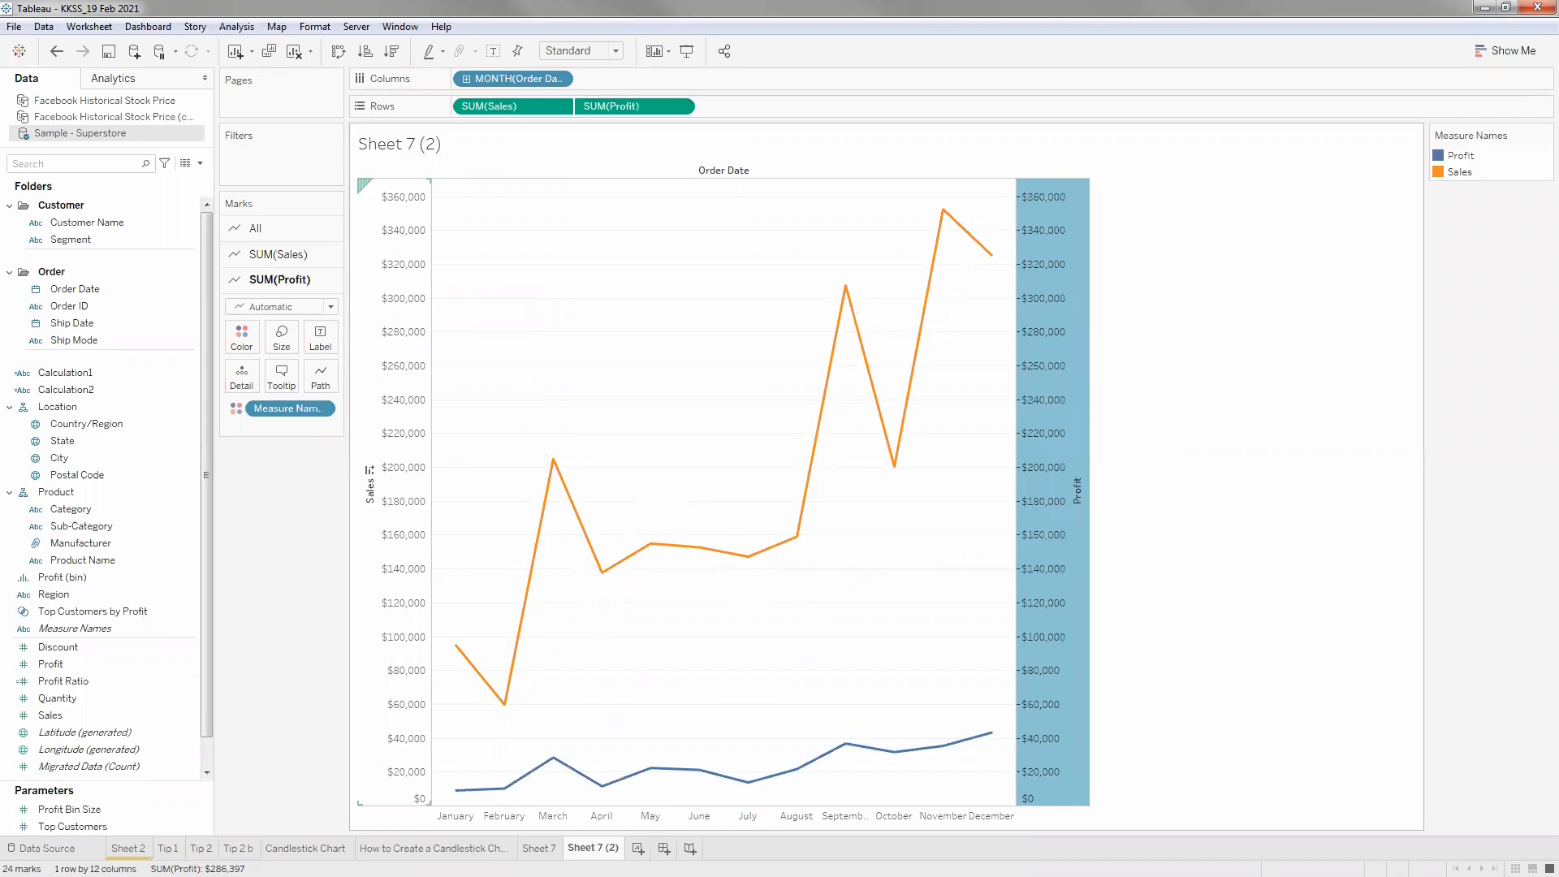
On Sheet 7, show the mark labels and format them as 12 pt bold orange text.
click(551, 847)
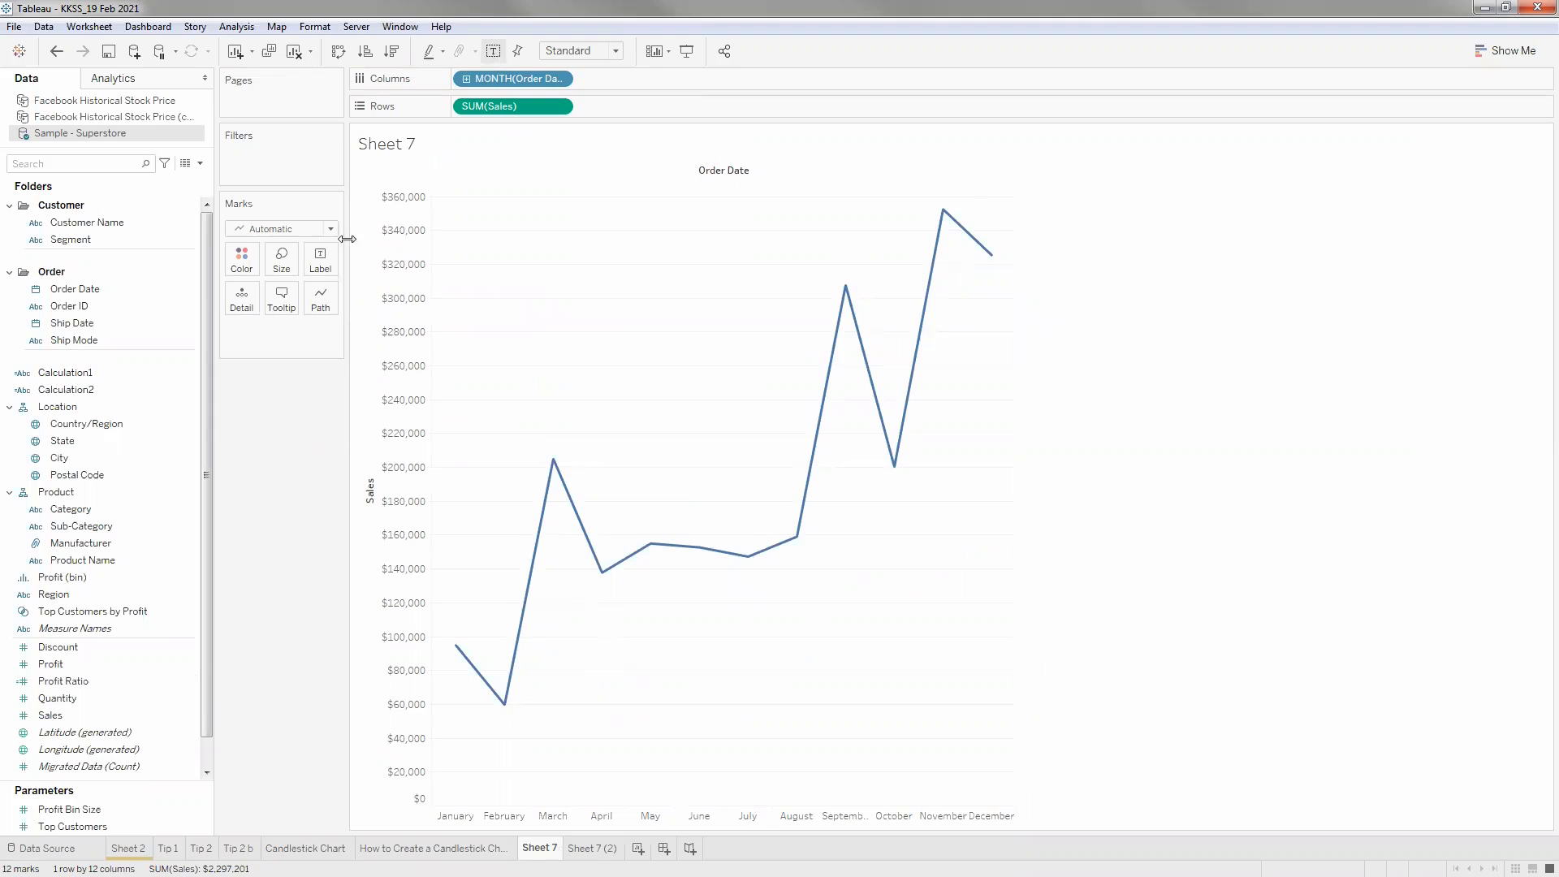
click(326, 262)
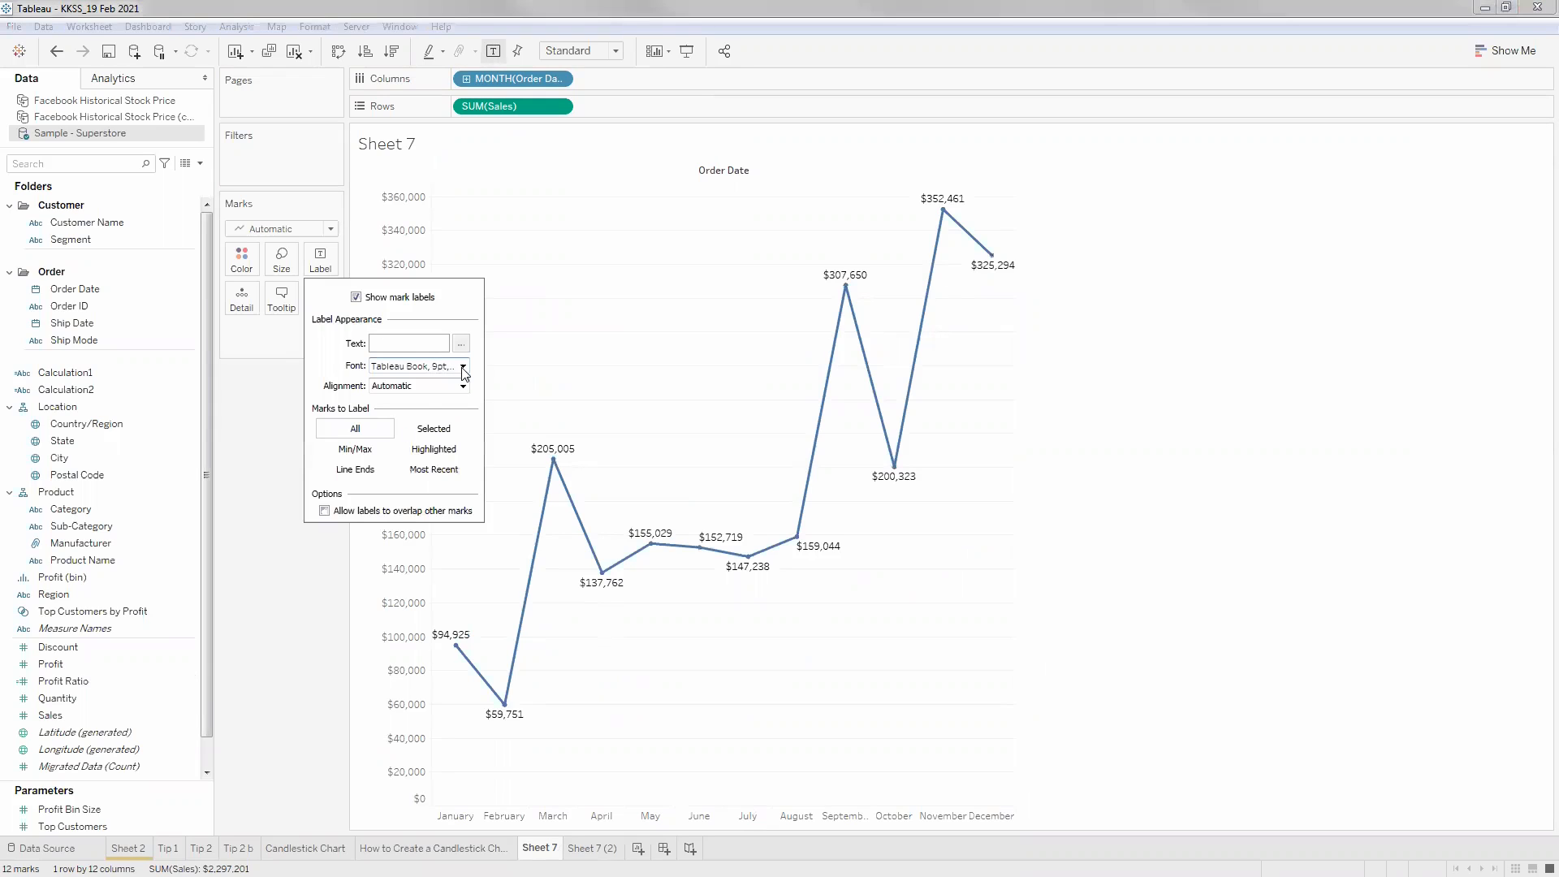
click(464, 367)
click(410, 411)
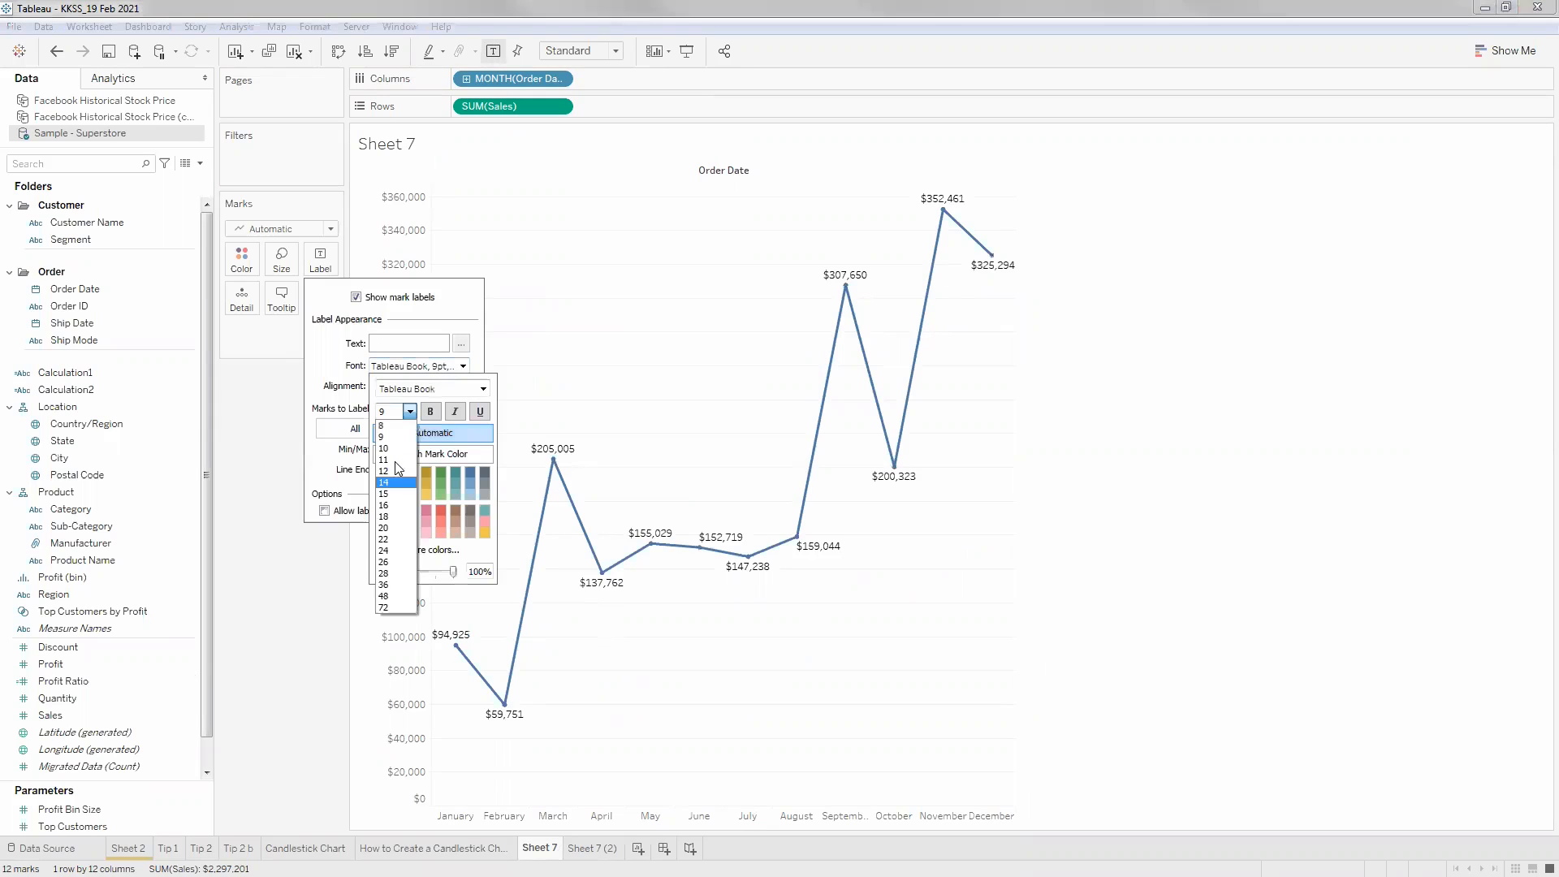
click(399, 471)
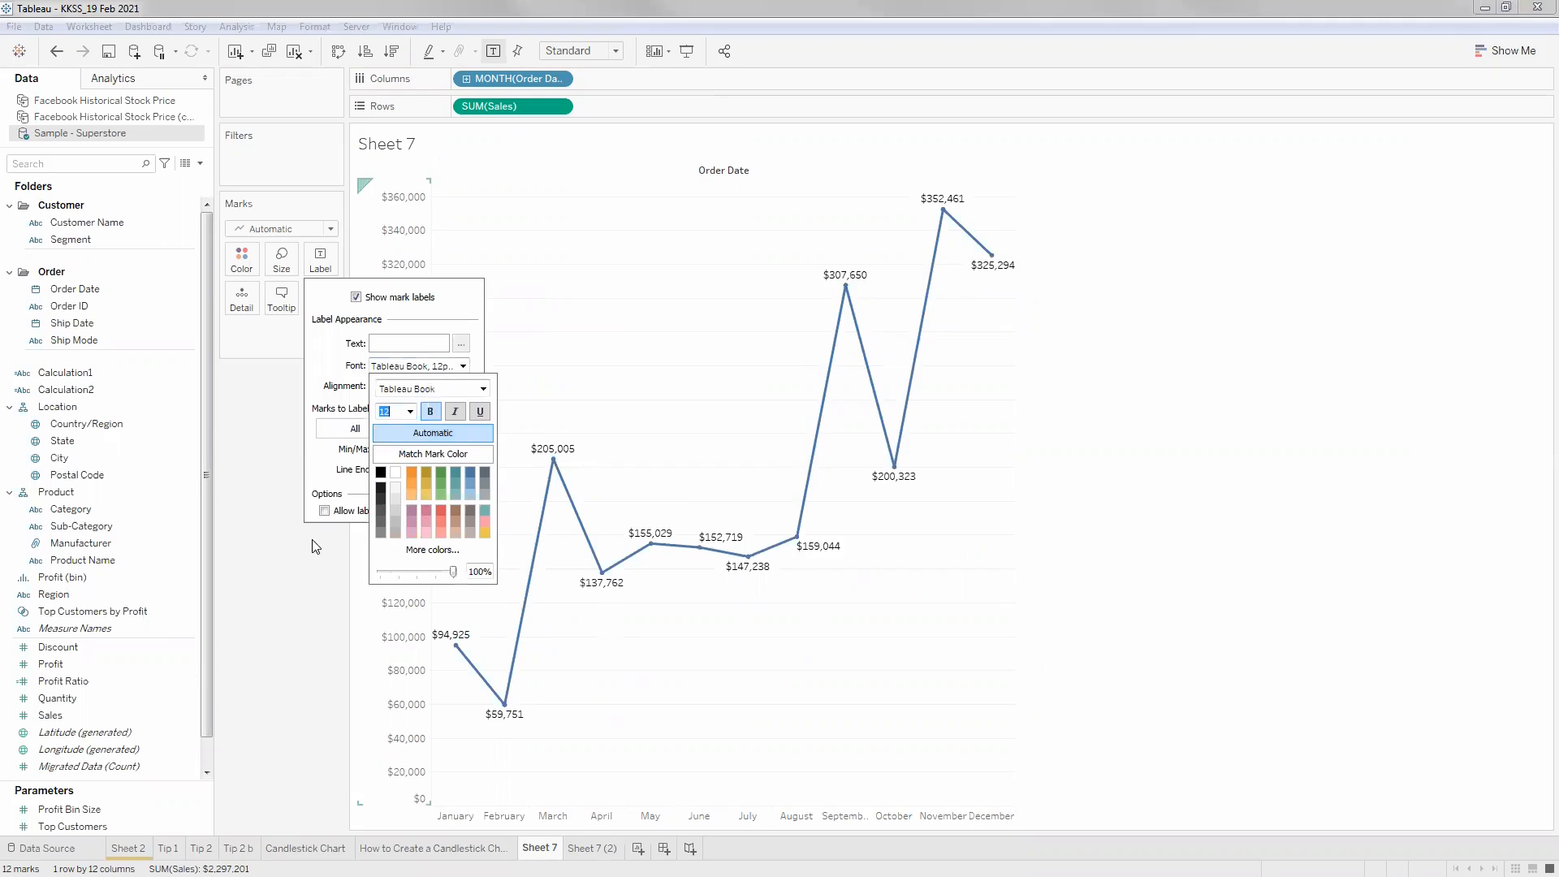
click(408, 480)
click(277, 553)
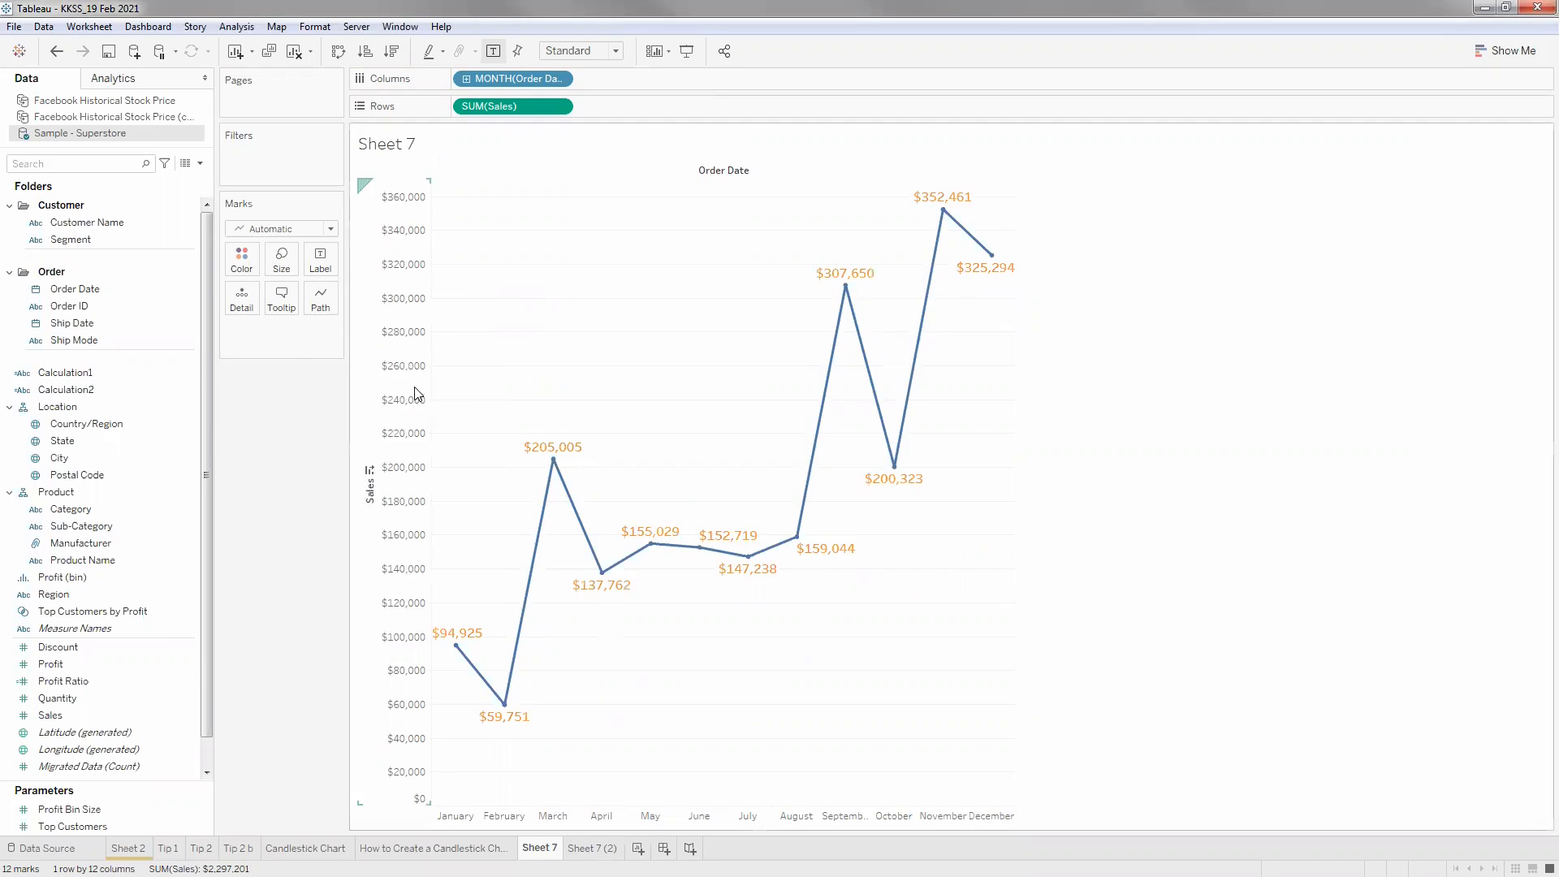
Format the Sales axis font on Sheet 7 as bold orange.
right_click(416, 394)
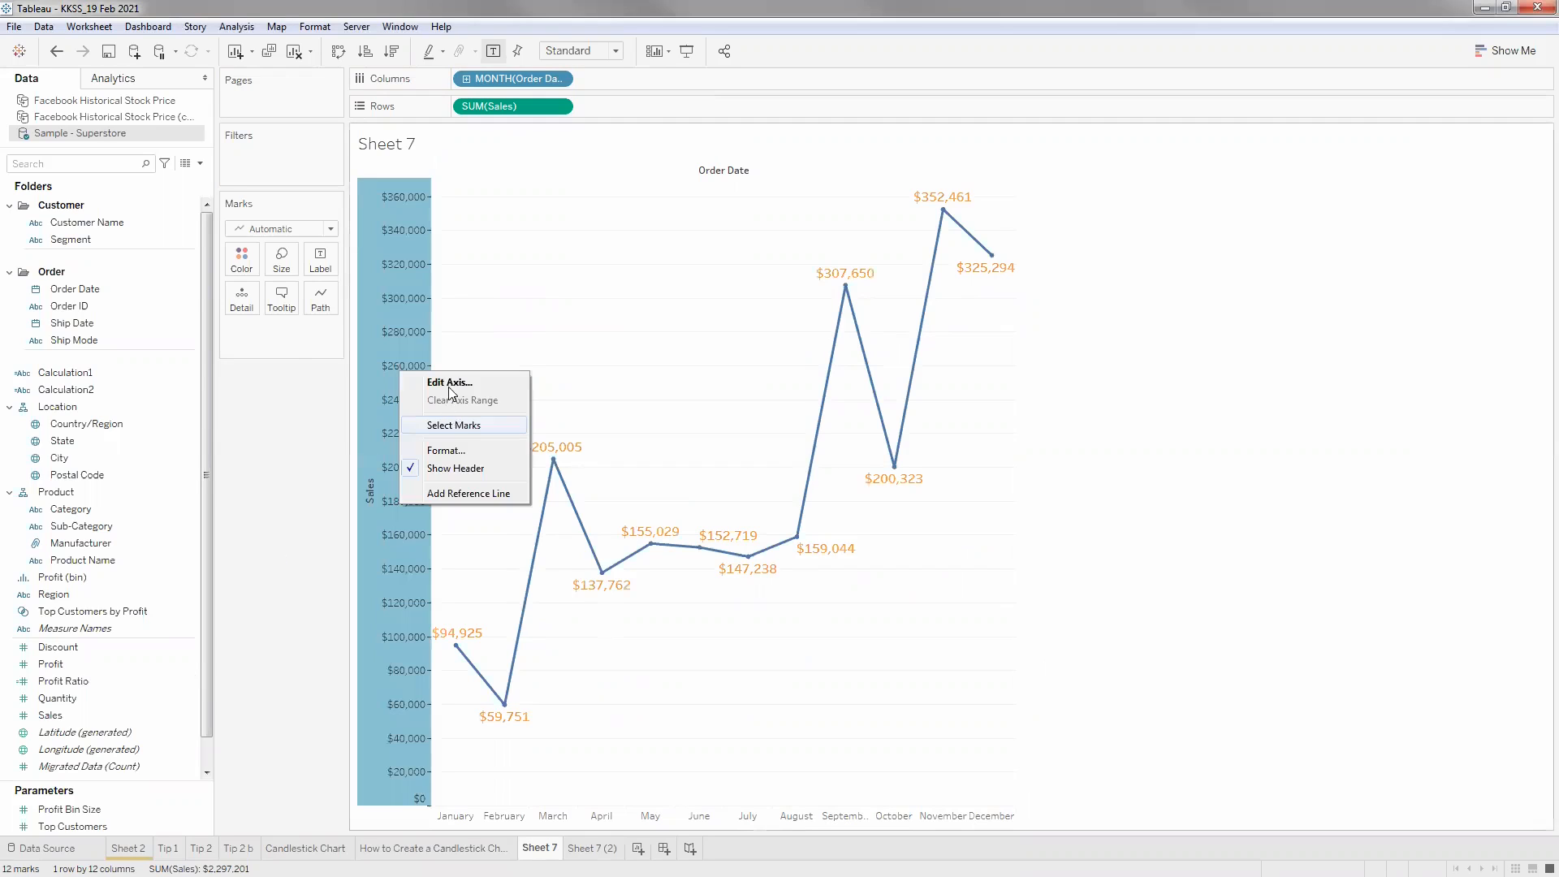
click(455, 448)
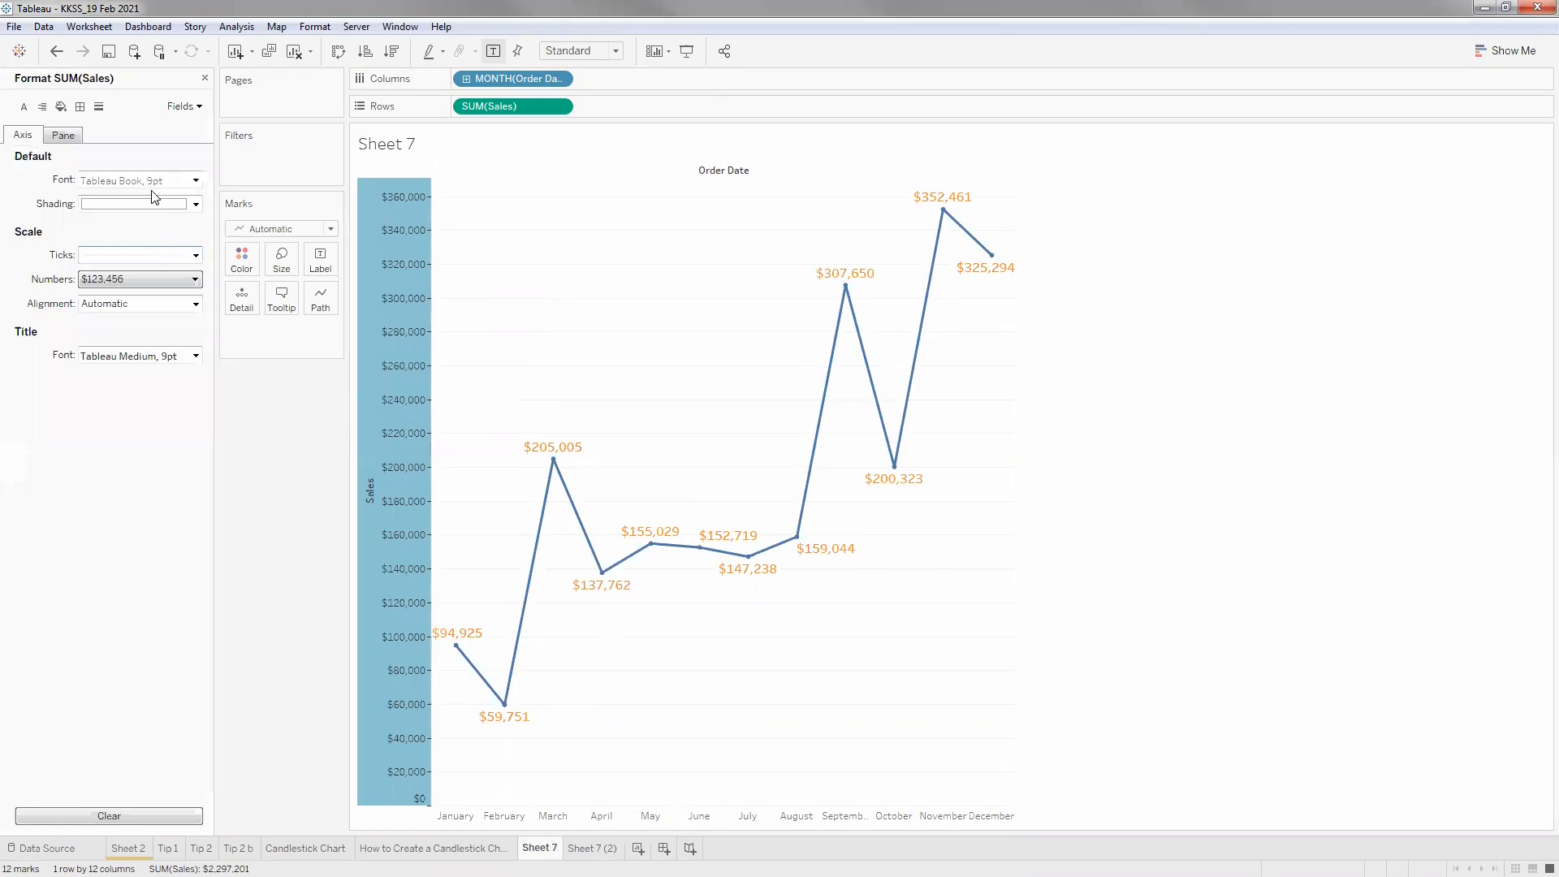
click(196, 180)
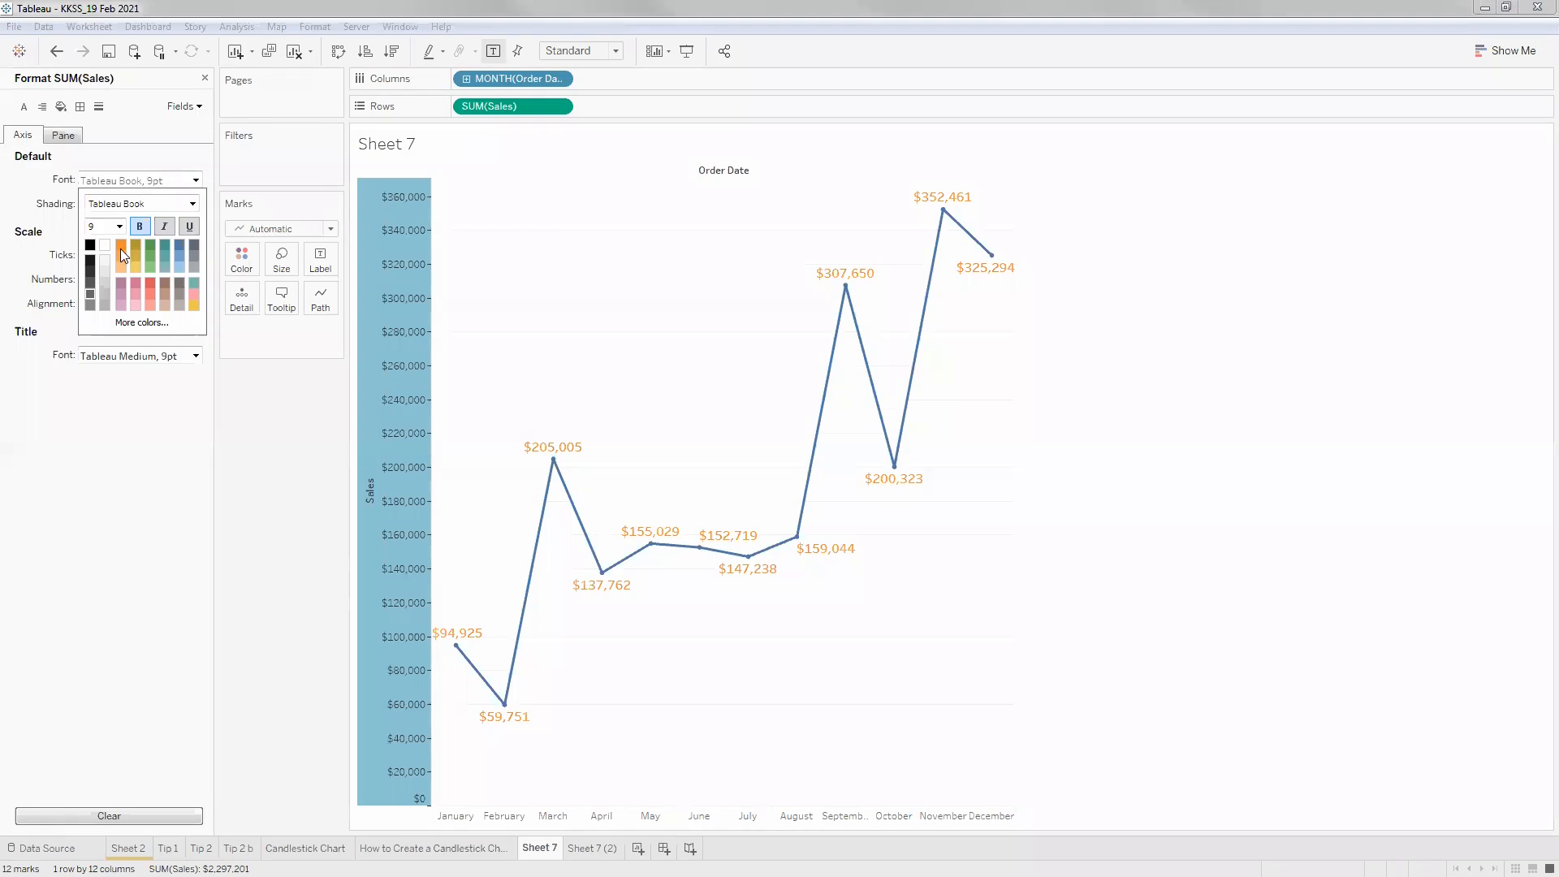
click(121, 248)
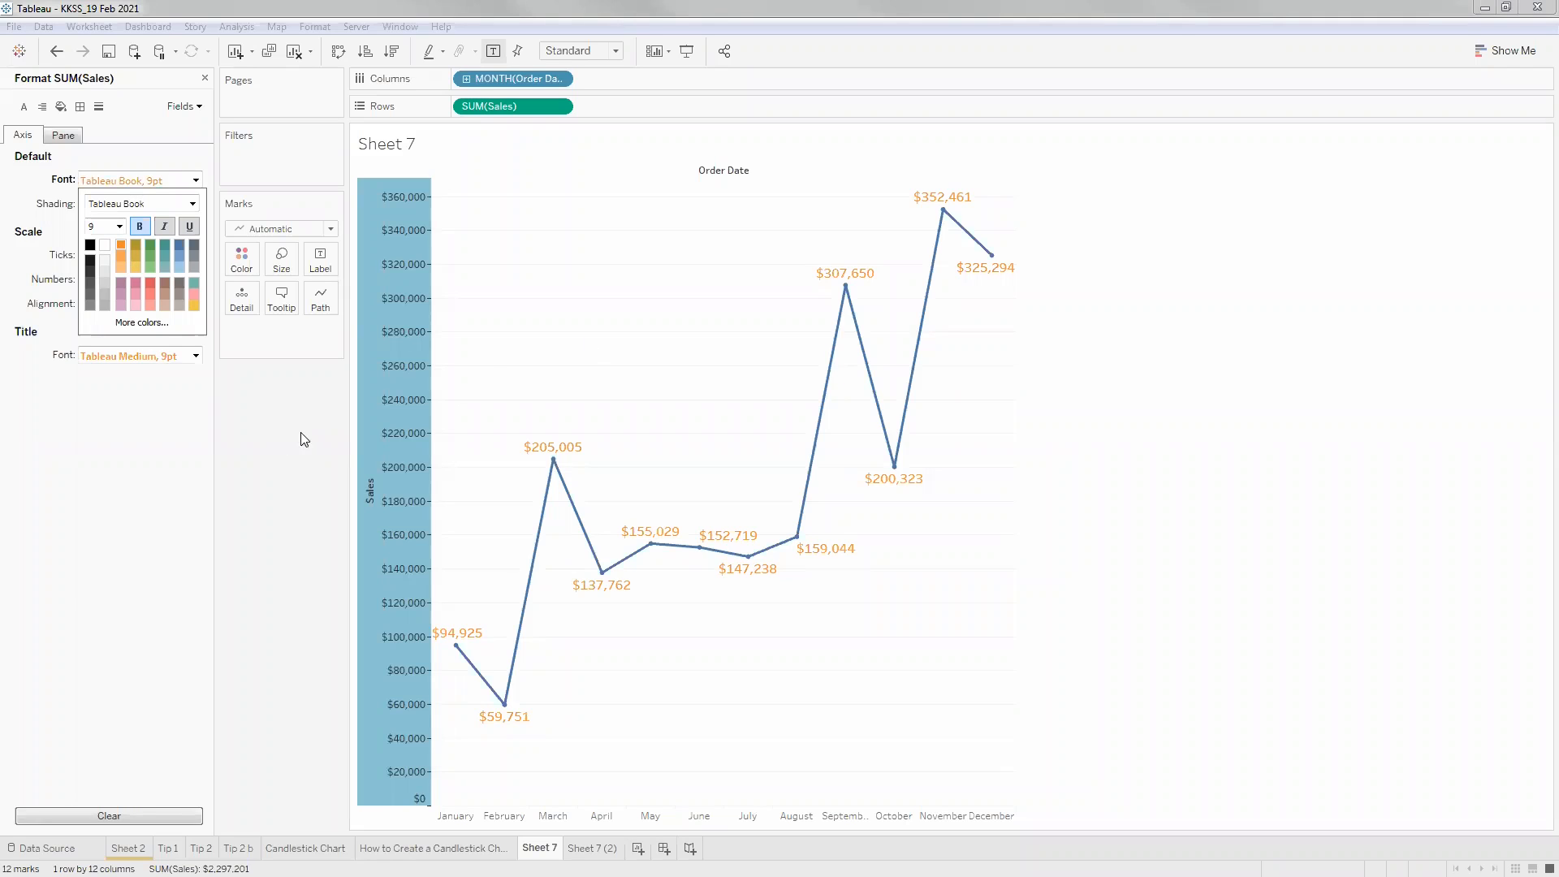
Copy the formatting of Sheet 7 and paste it onto Sheet 7 (2).
click(811, 148)
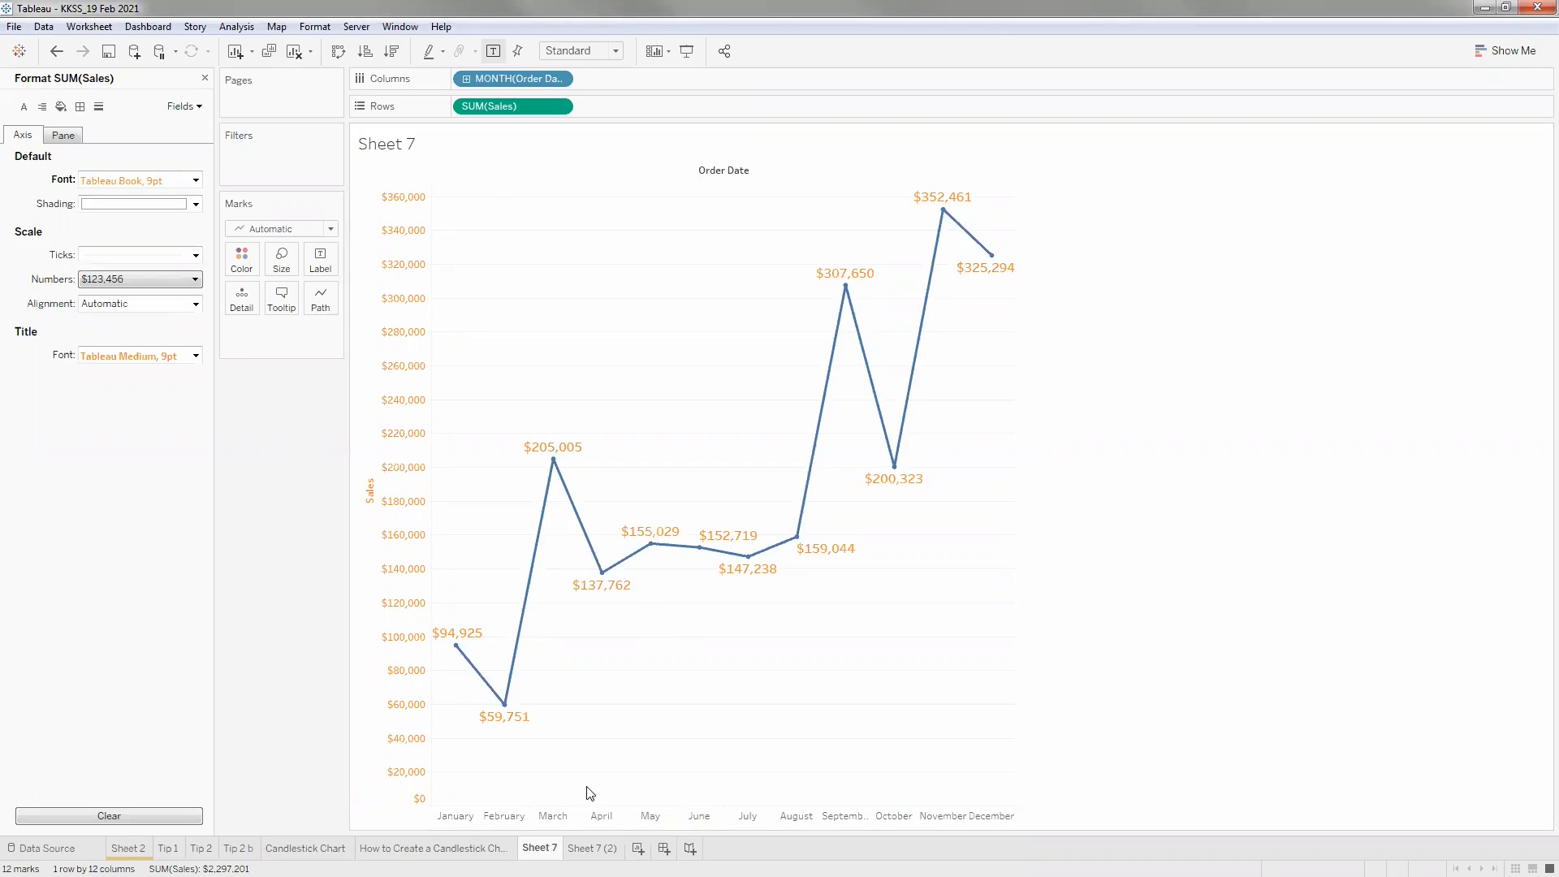
right_click(543, 849)
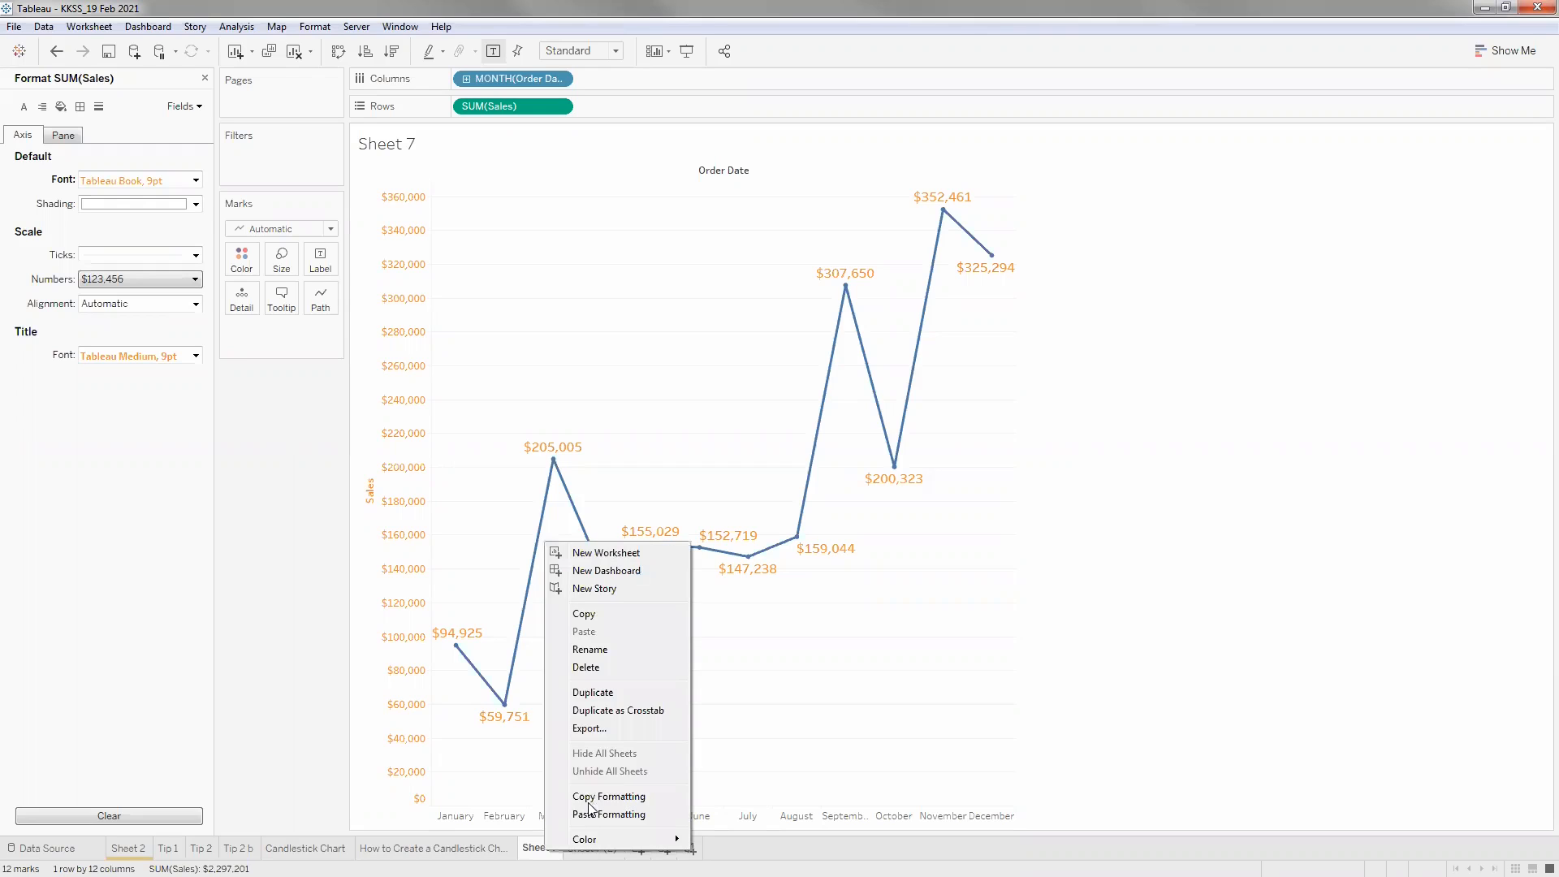
click(586, 797)
click(596, 849)
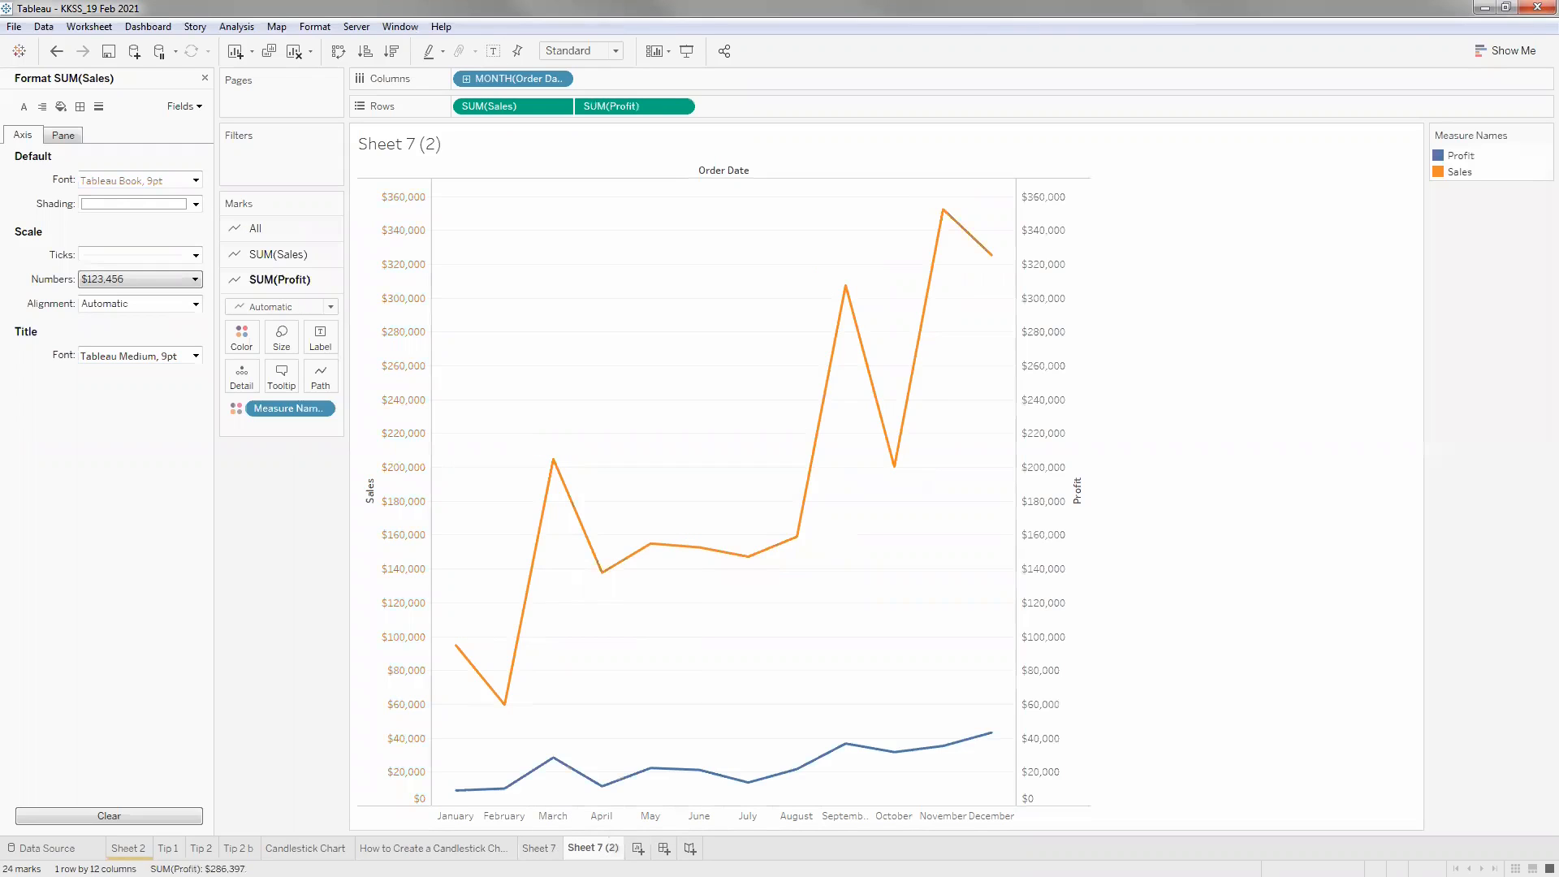
right_click(648, 808)
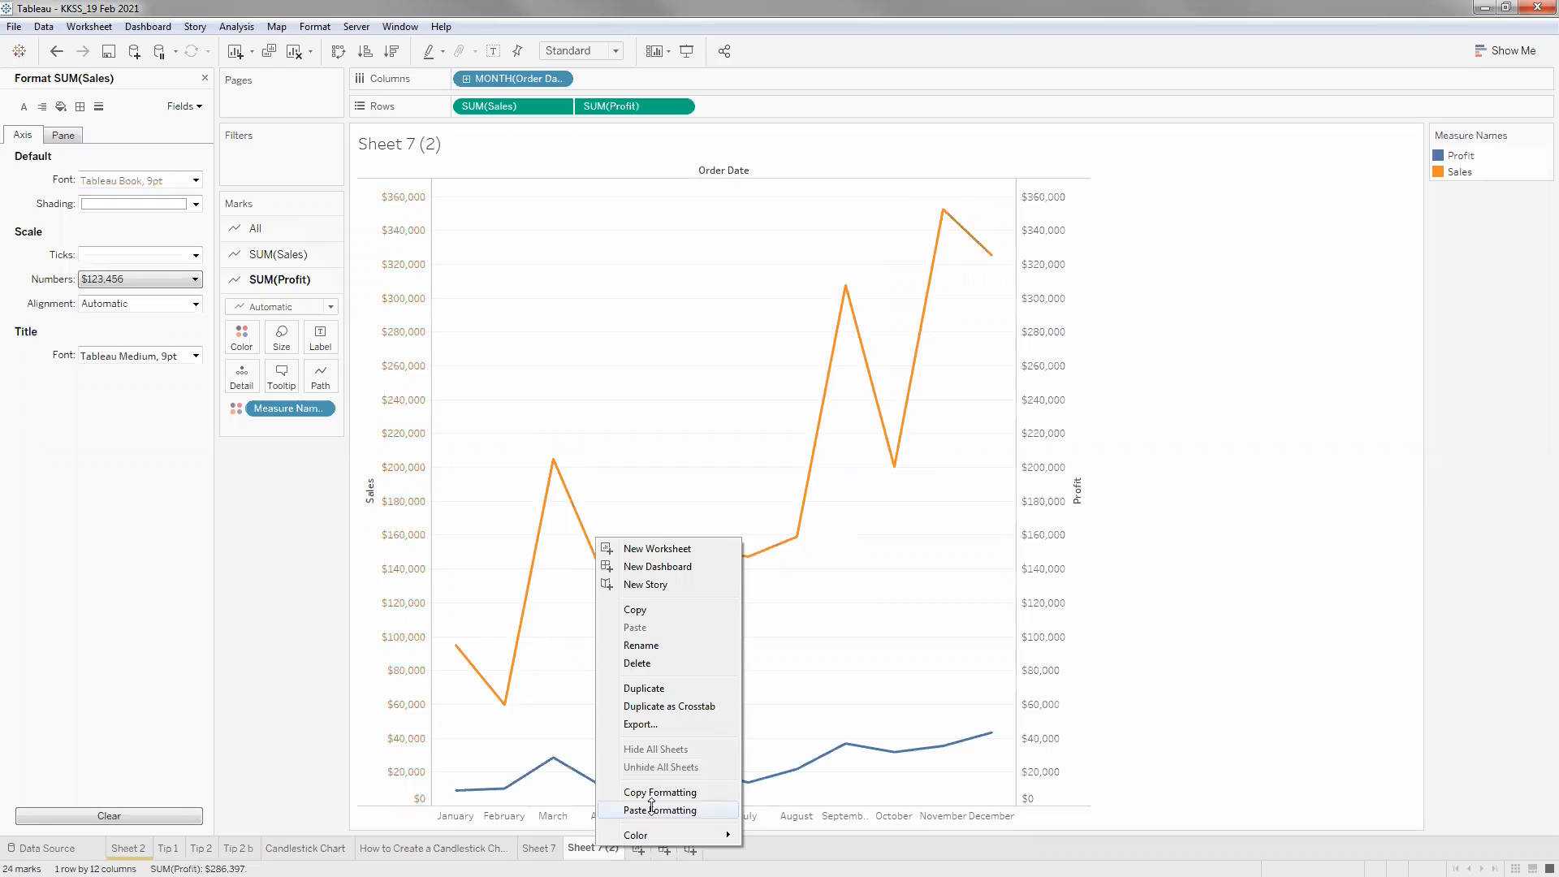
click(651, 810)
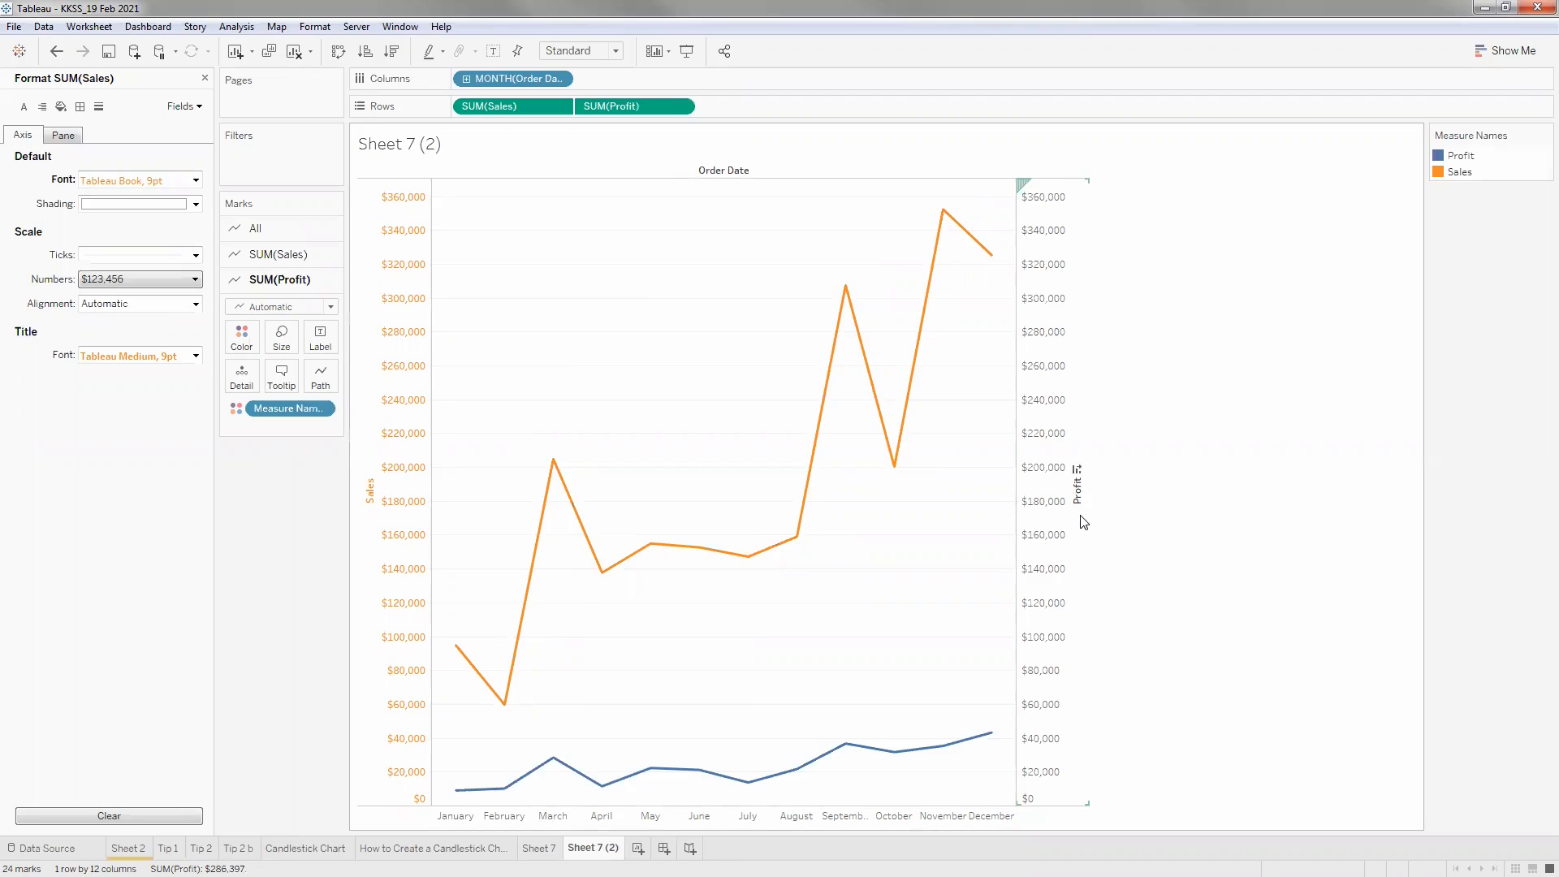
Show the mark labels on Sheet 7 (2), and copy Sheet 7's formatting onto it again, closing the formatting settings.
click(490, 52)
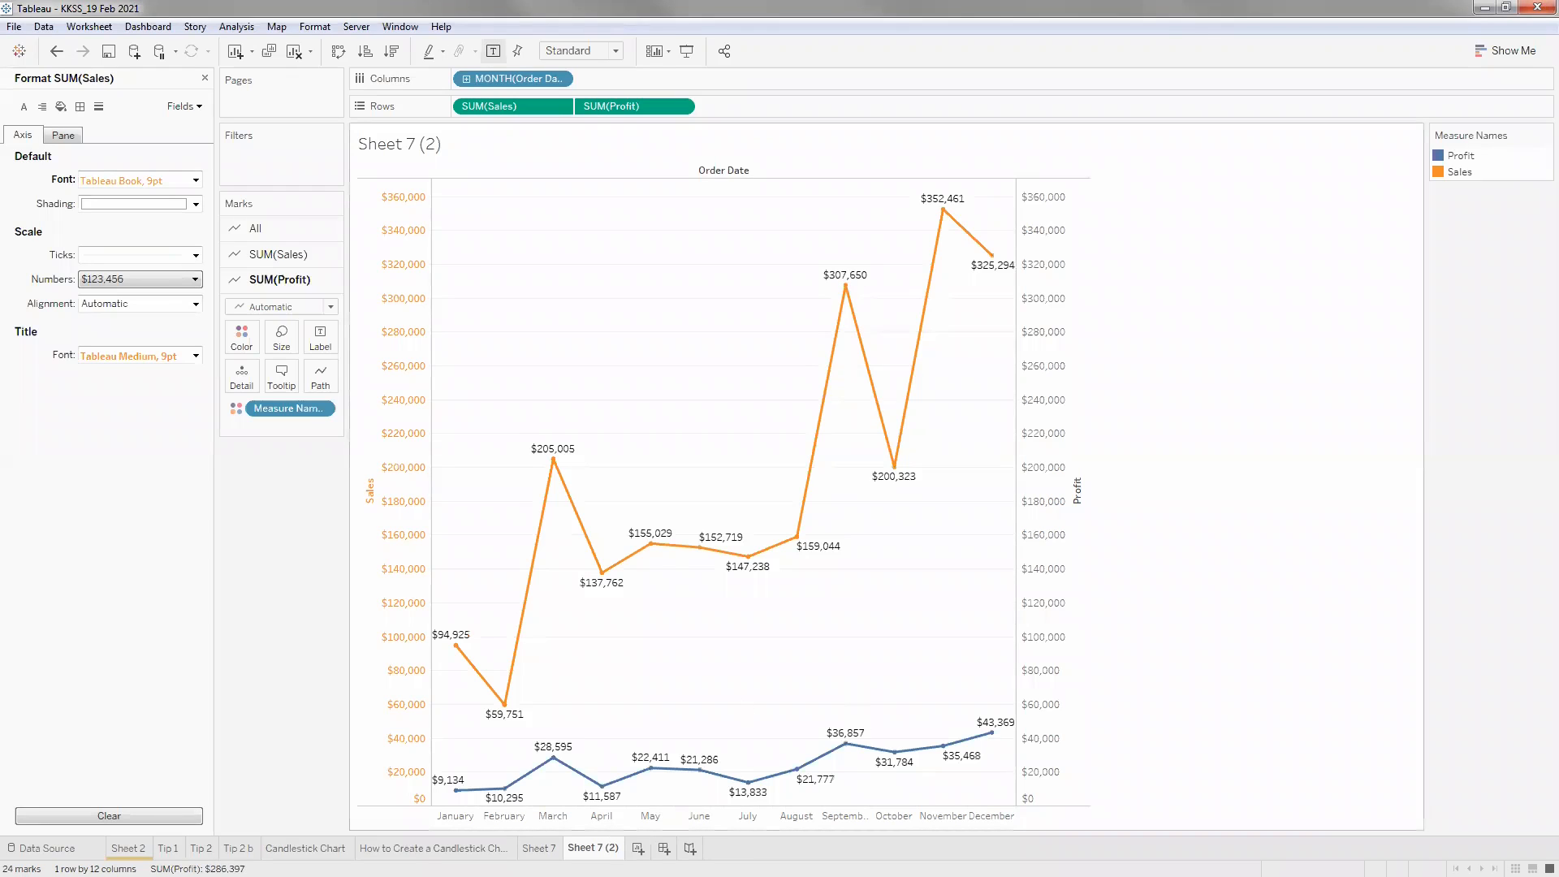
click(540, 848)
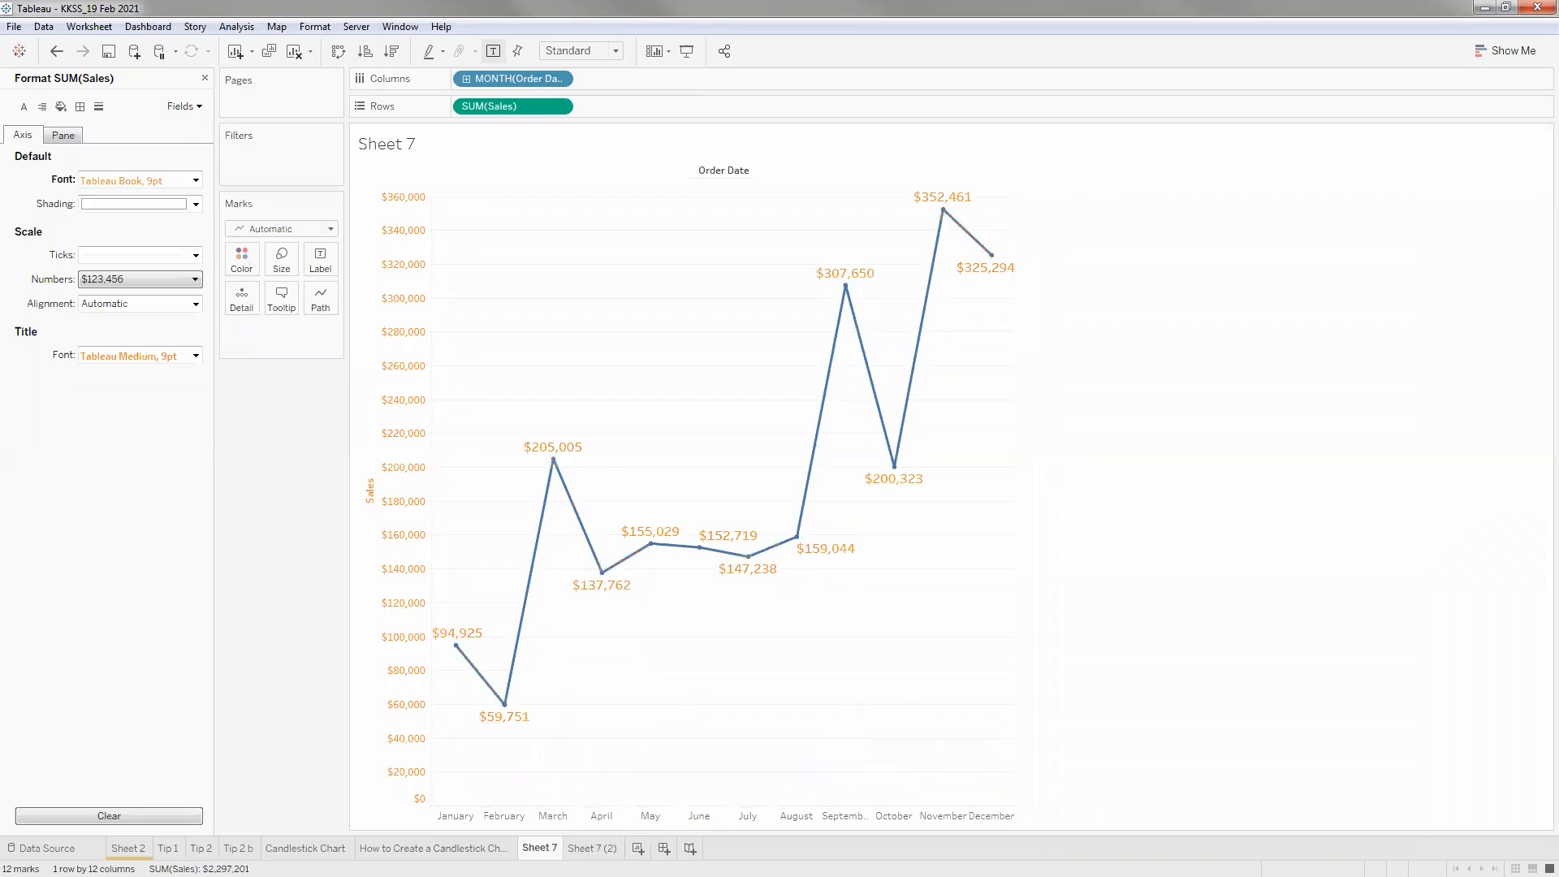
right_click(540, 849)
click(586, 793)
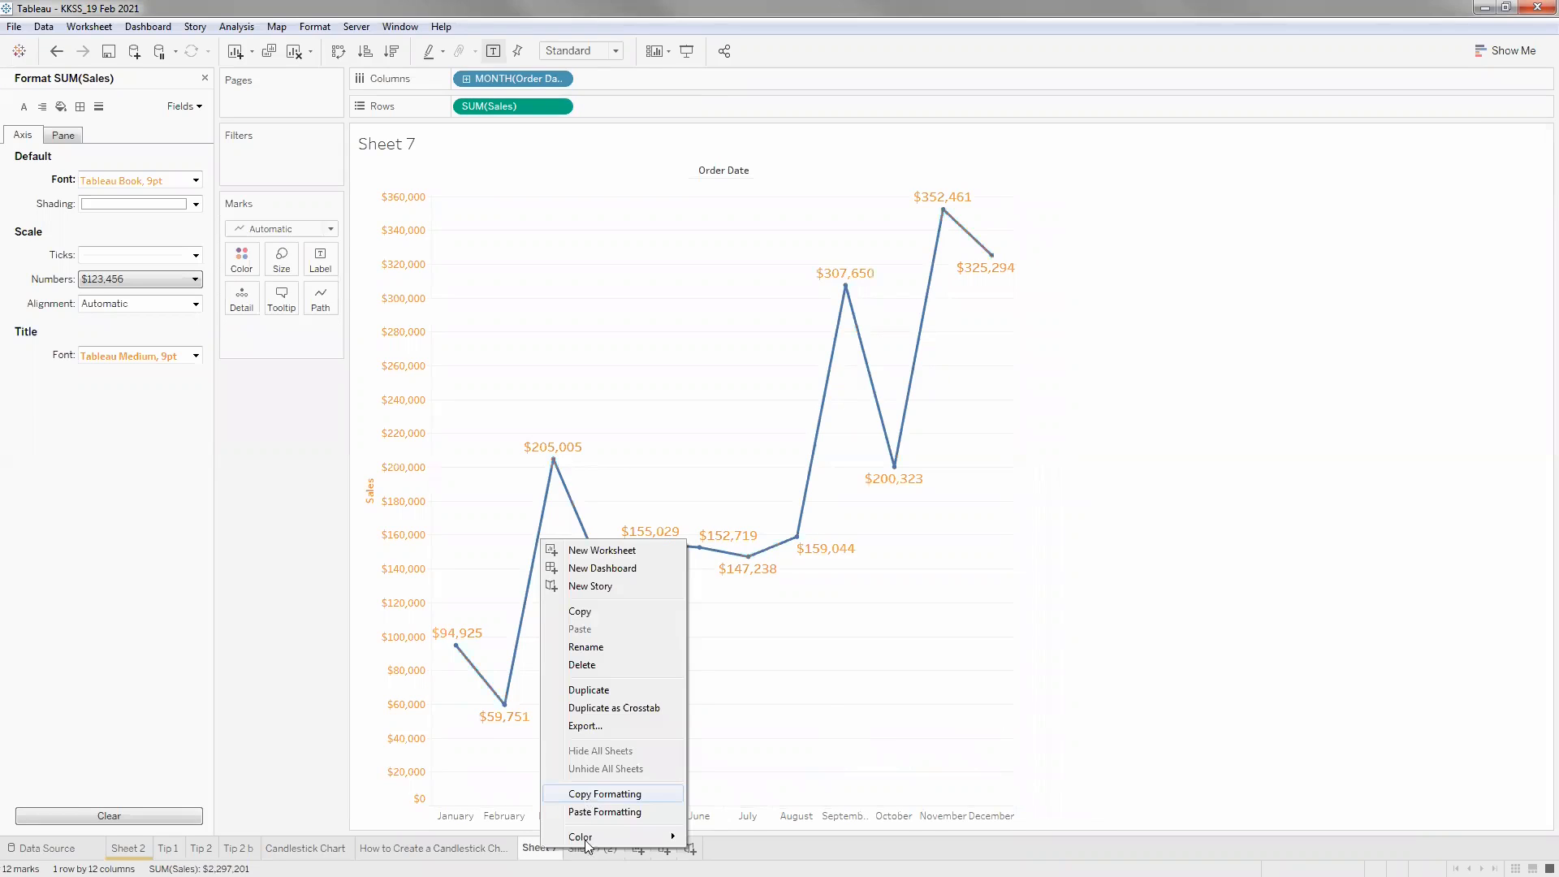
click(592, 848)
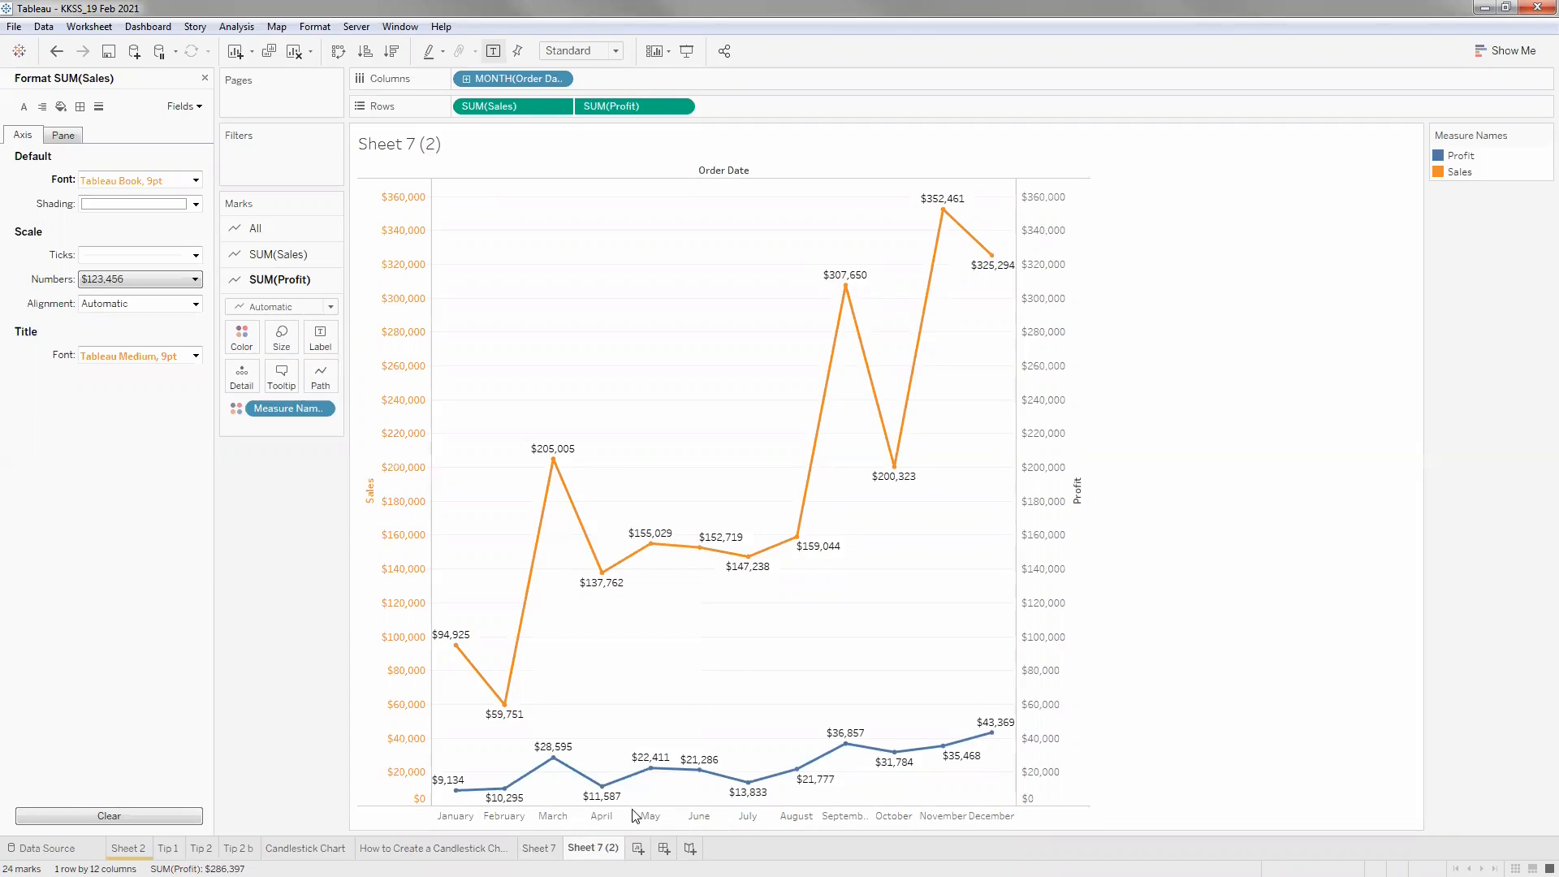
right_click(592, 848)
click(636, 812)
right_click(588, 850)
click(344, 638)
click(204, 79)
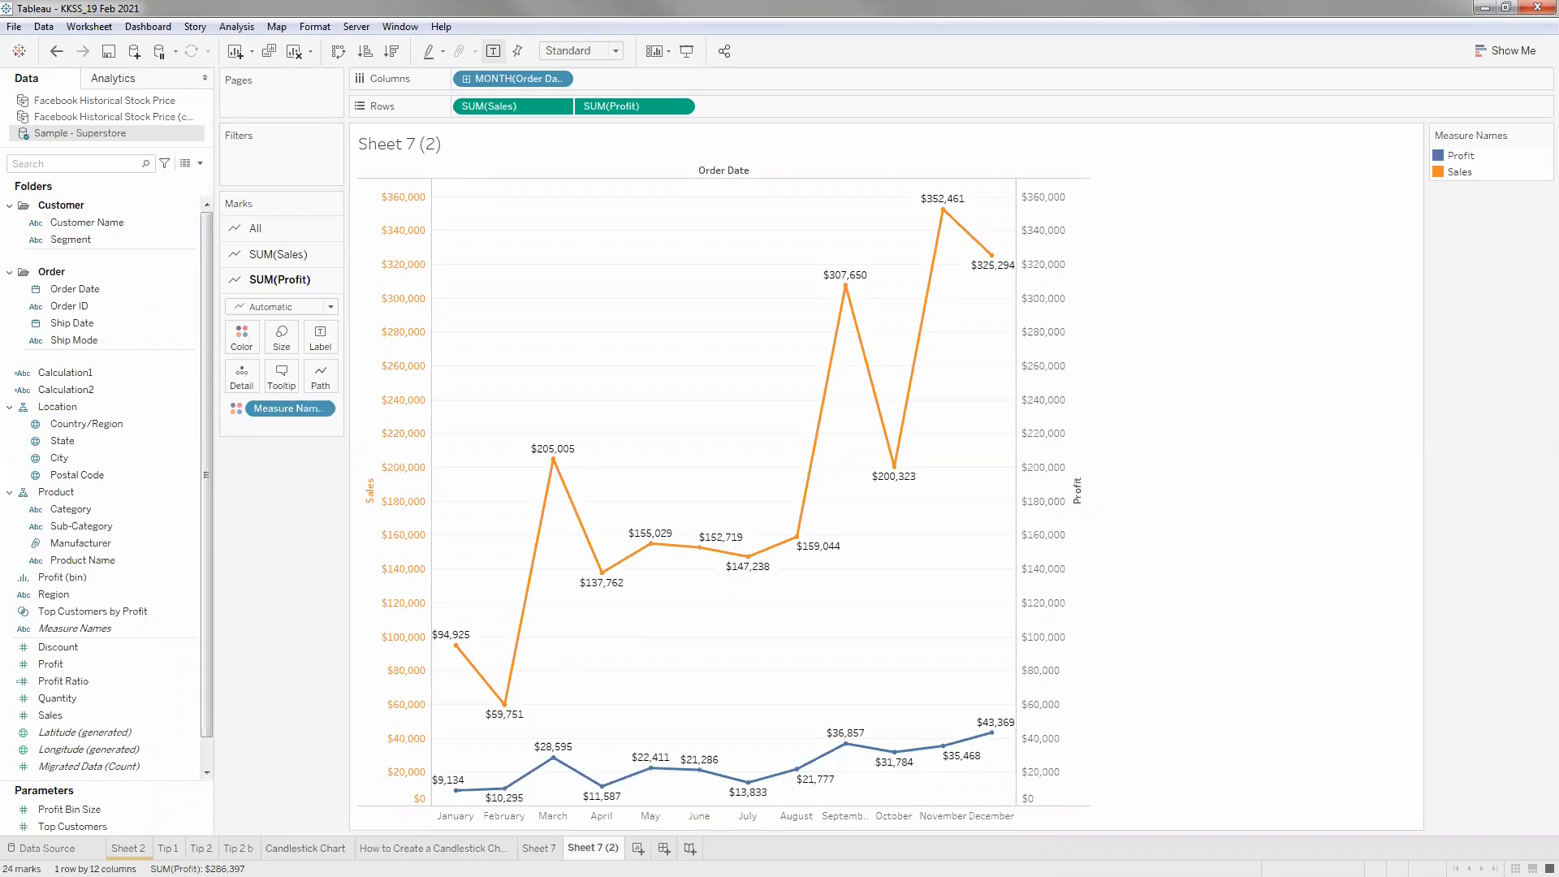
mouse_move(305, 847)
click(188, 410)
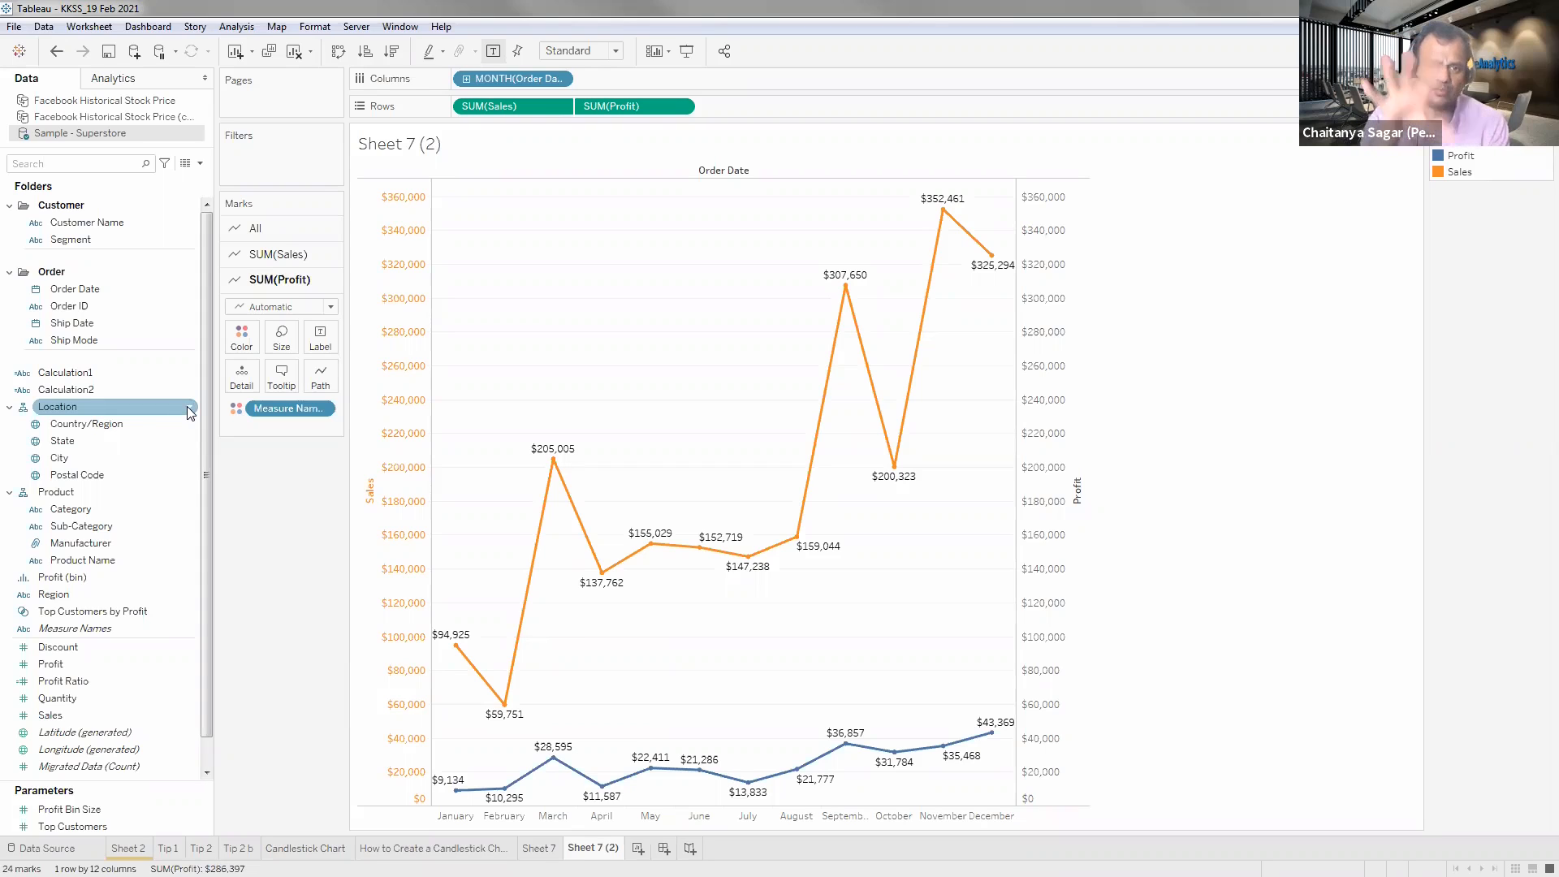
click(331, 678)
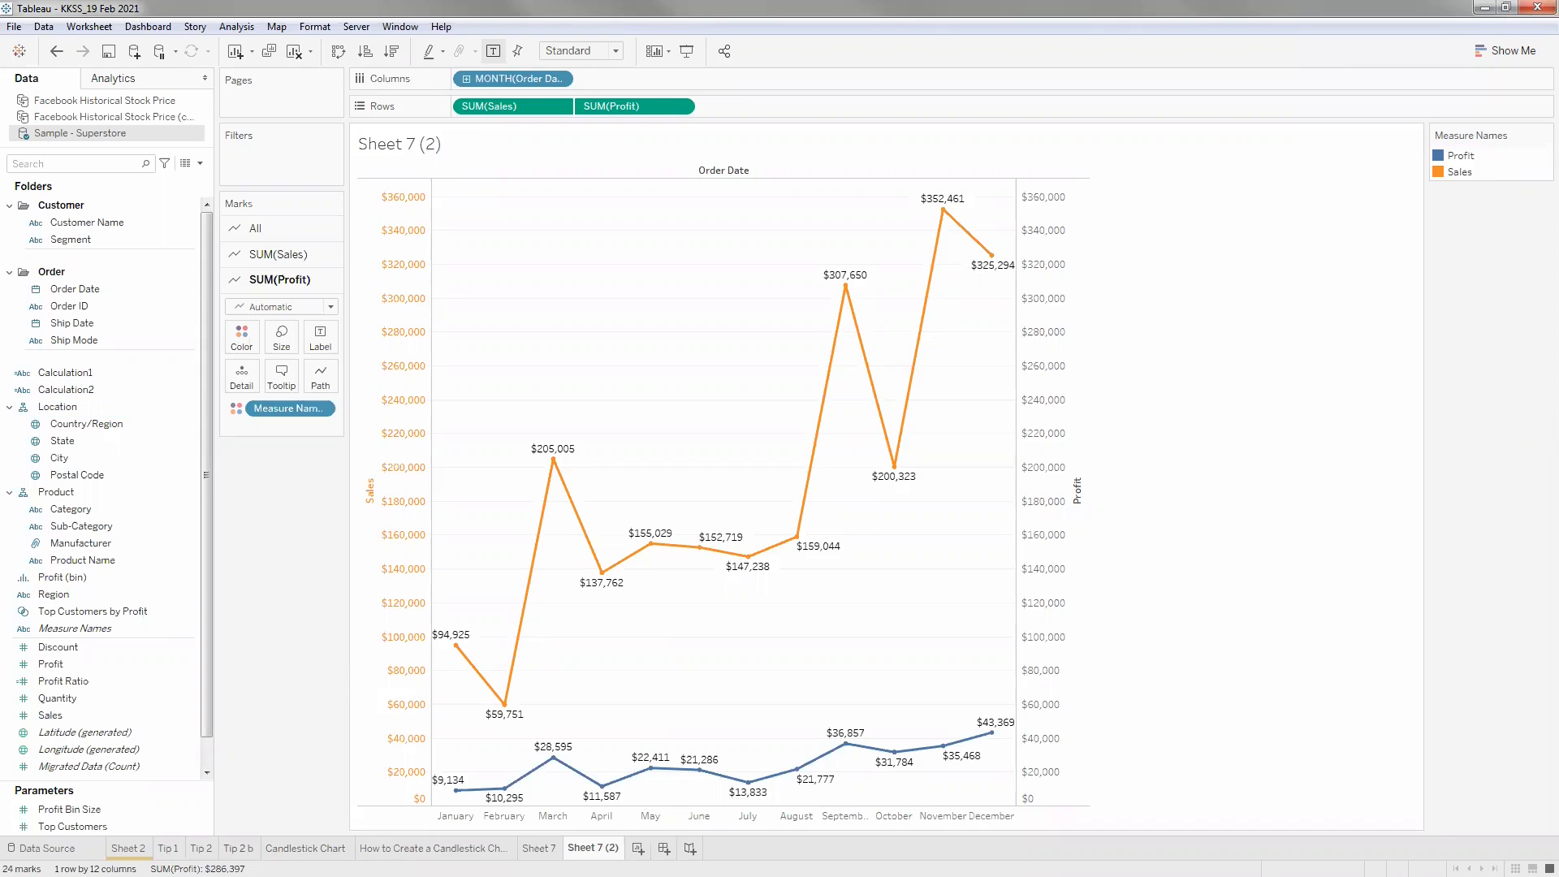
Switch back to the Sheet 7 line chart.
mouse_move(238, 849)
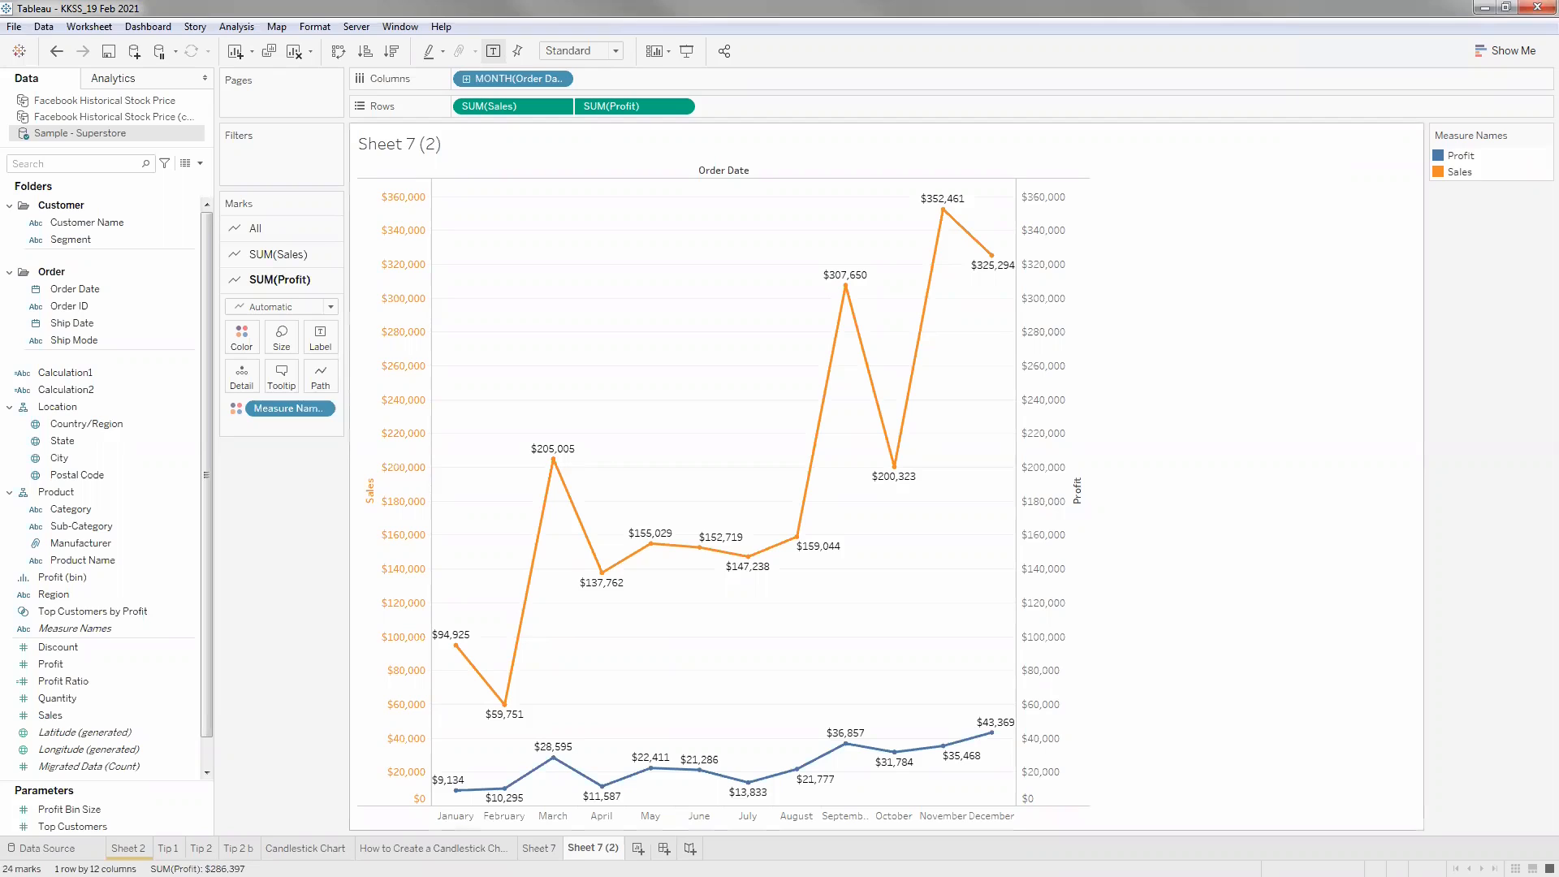
click(539, 848)
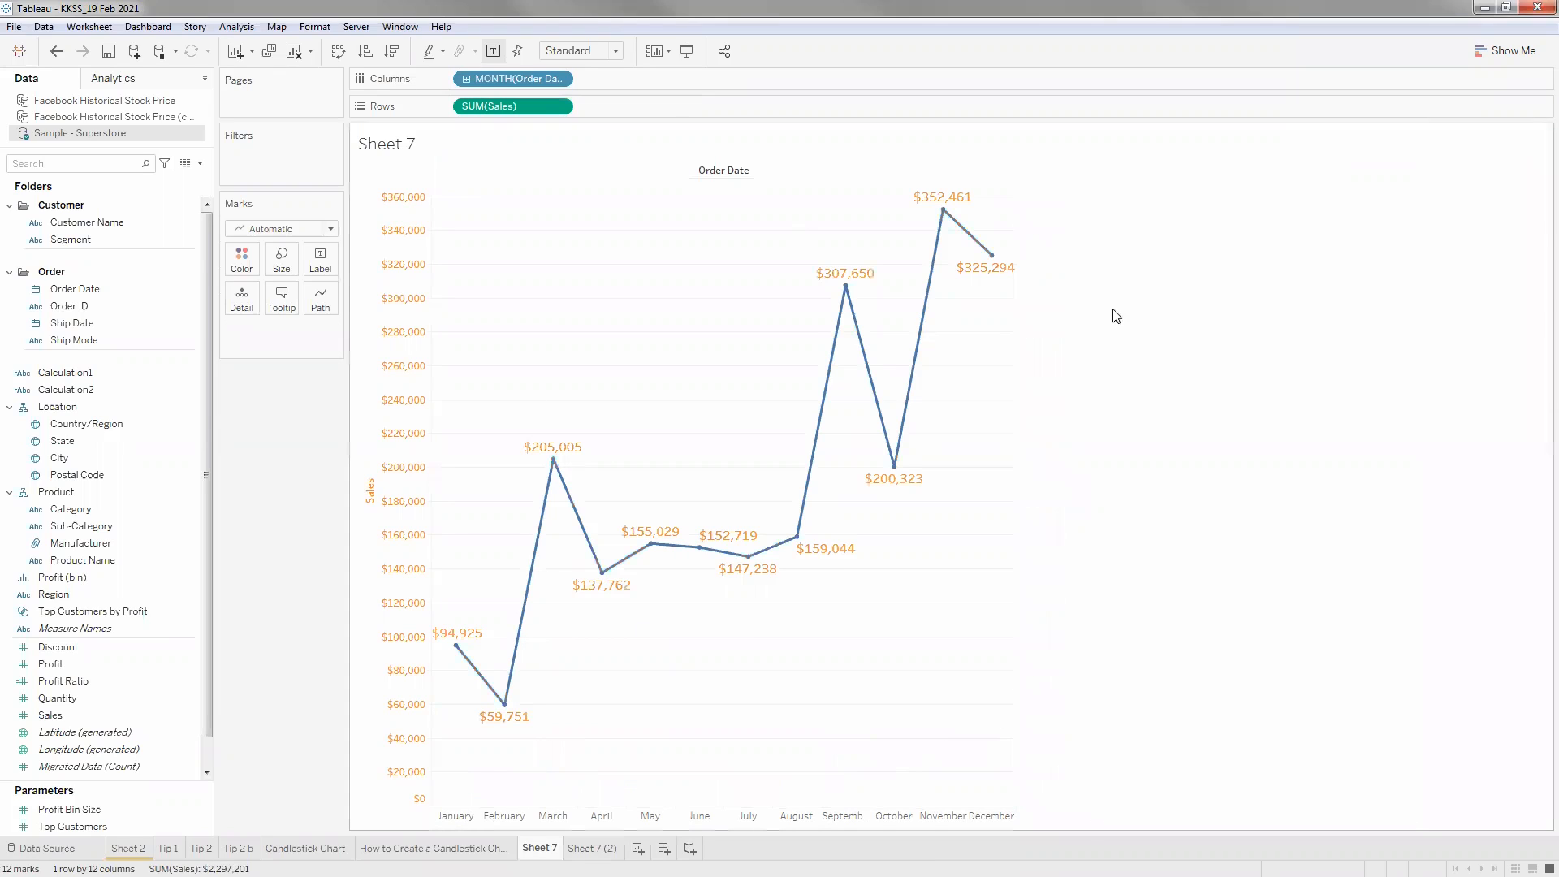